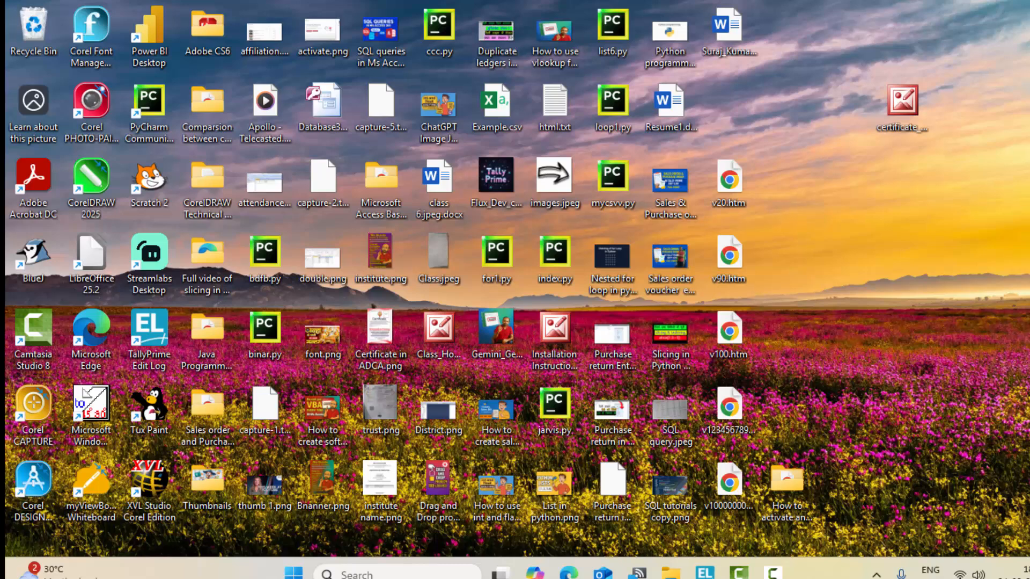
Step: Bring up the Capital A/c receipt, clear its 5,00,000.00 credit and abandon it unsaved
click(706, 572)
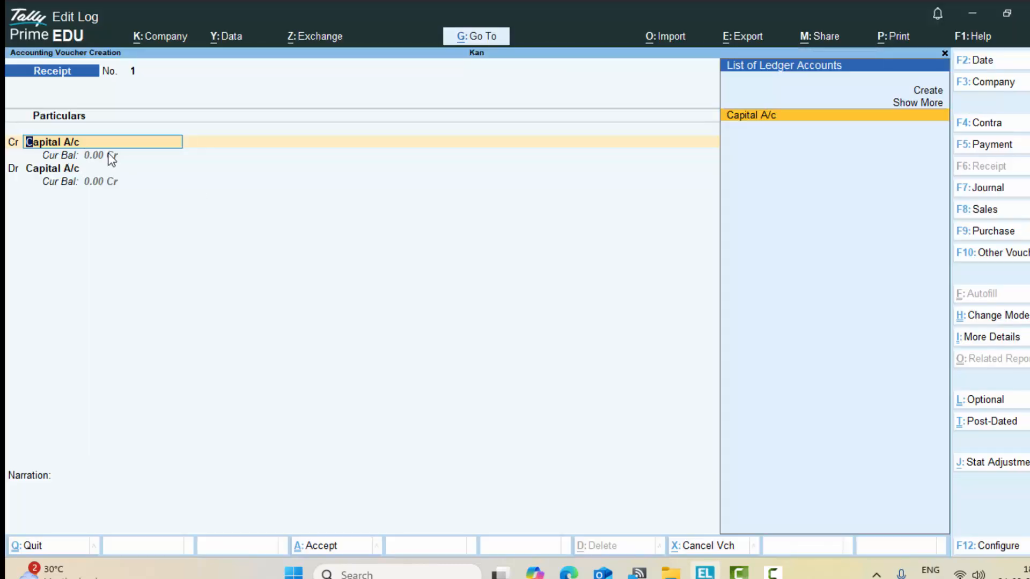
key(Return)
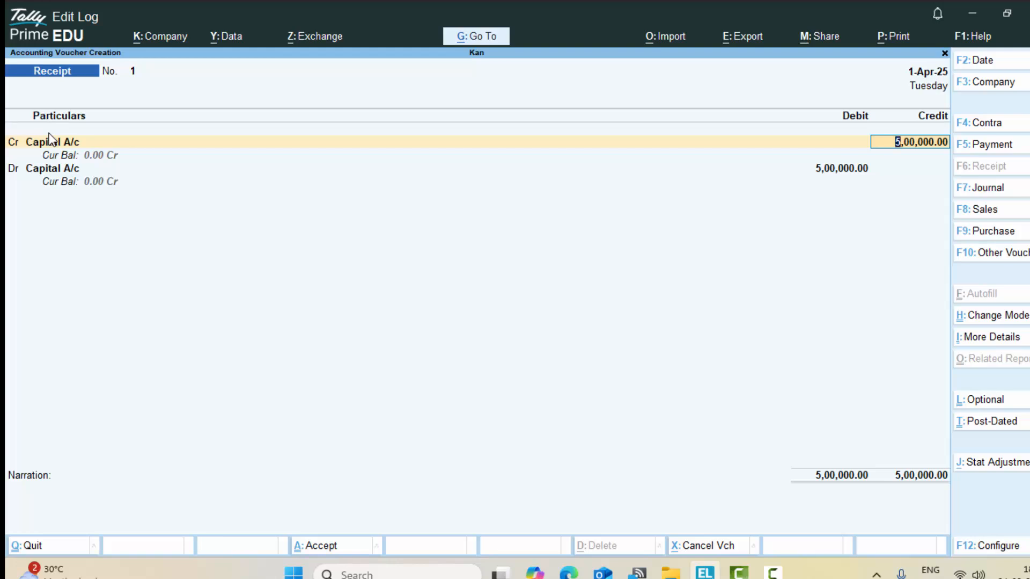
key(BackSpace)
key(Escape)
Step: Discard the old voucher, start a new one, then try and cancel Alt+C ledger creation
key(y)
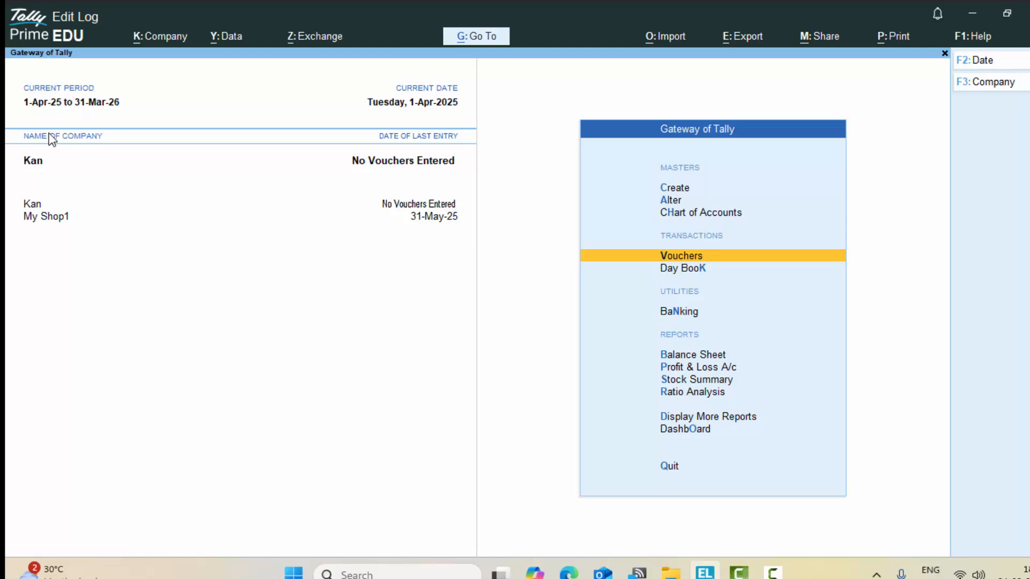
key(Return)
key(alt+c)
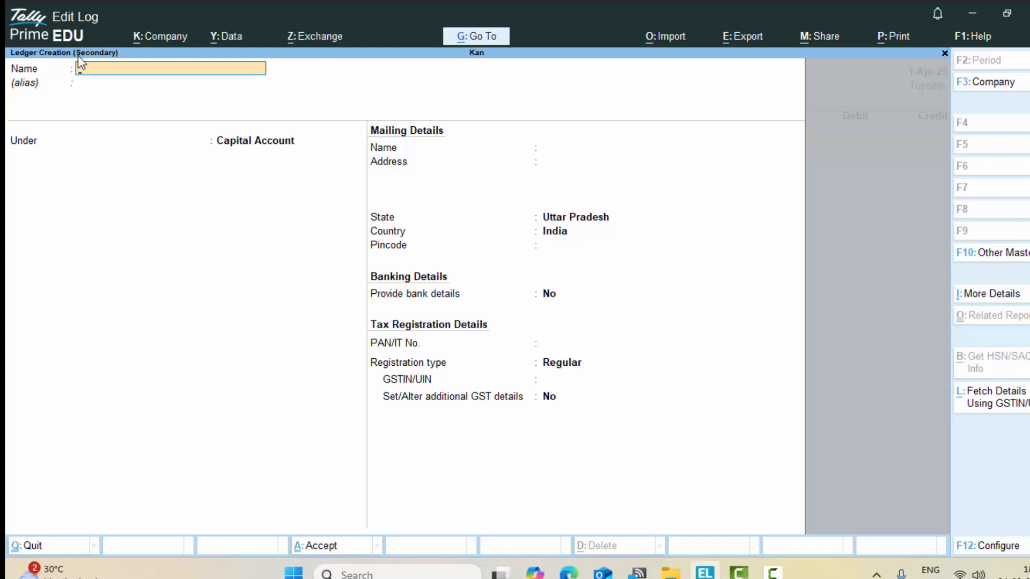
key(Escape)
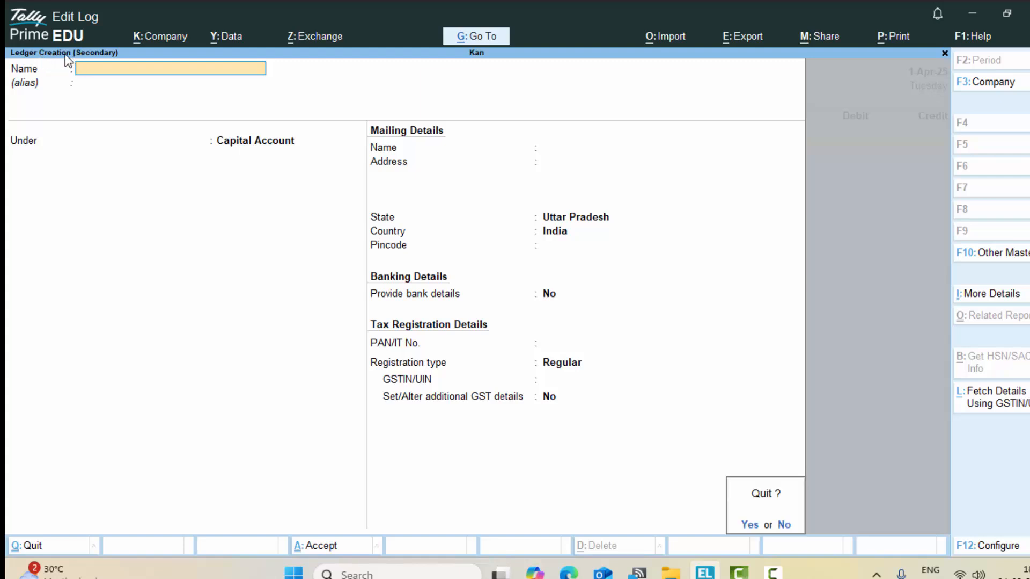
key(y)
Step: Quit the empty receipt, open Create > Ledger, and back out to the main menu
key(Escape)
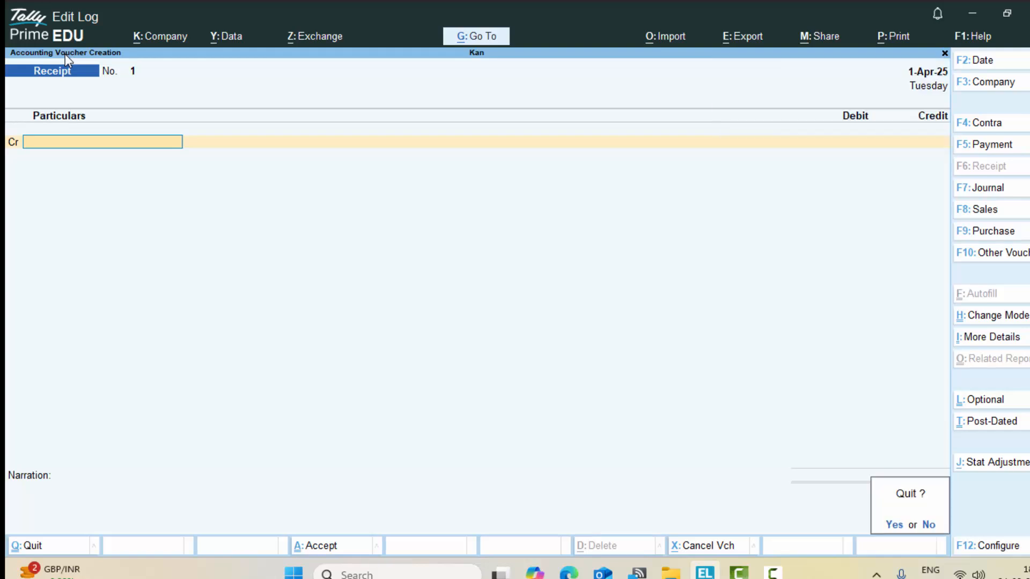
key(y)
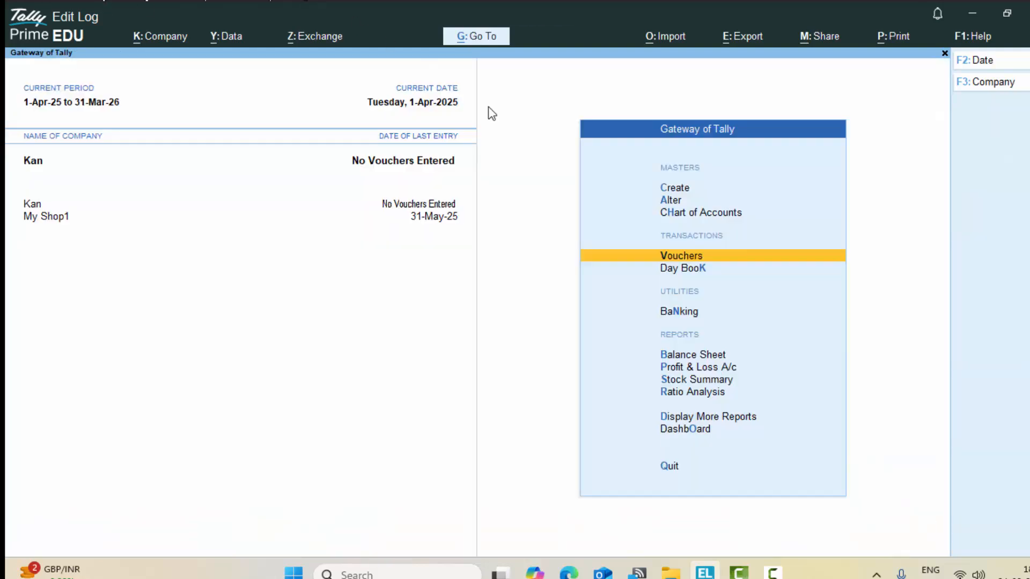
click(662, 187)
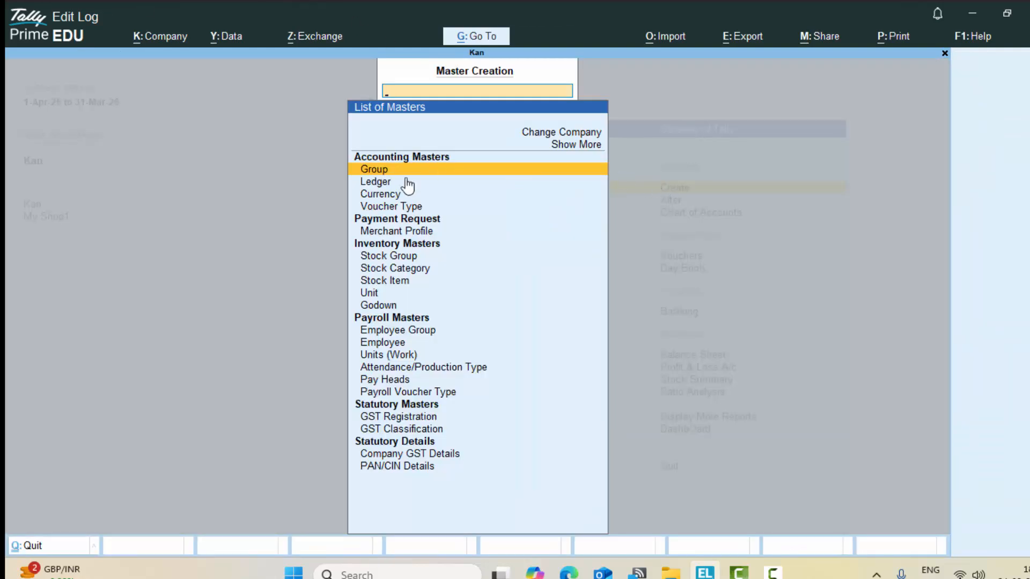
click(374, 184)
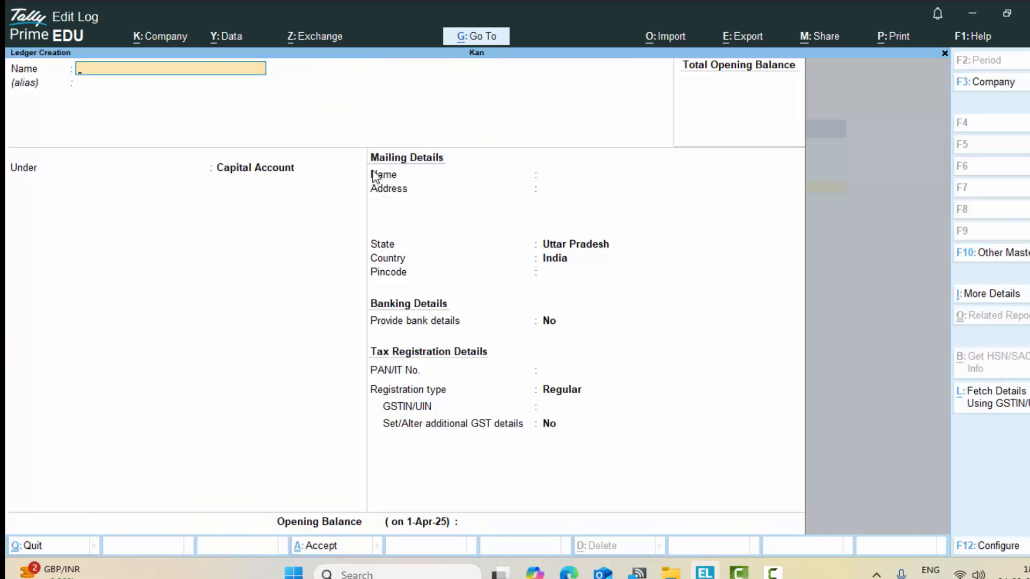
key(Escape)
key(Escape)
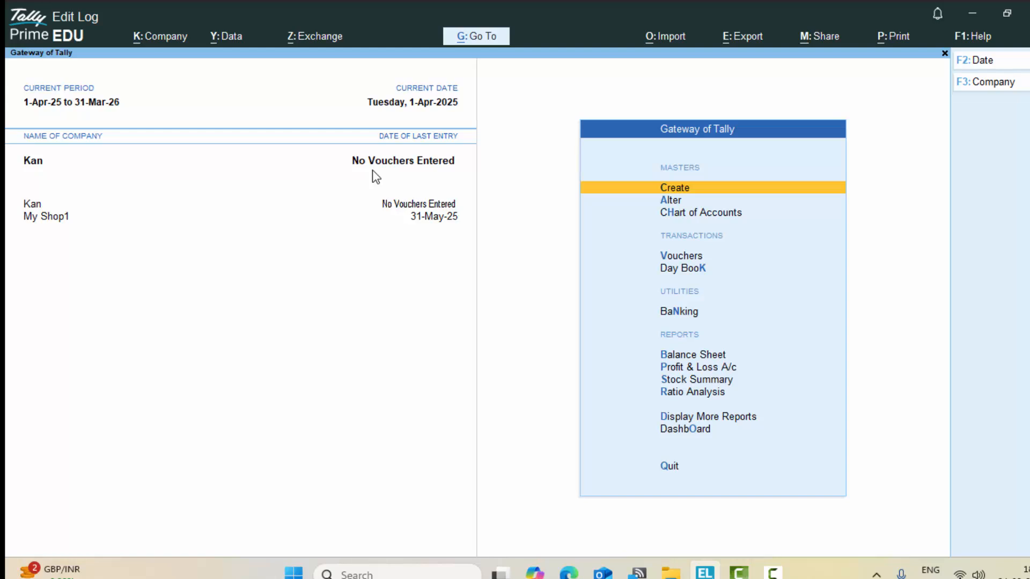
Step: Enter a receipt crediting and debiting Capital A/c 5,00,000, then dismiss the cash/bank error
key(v)
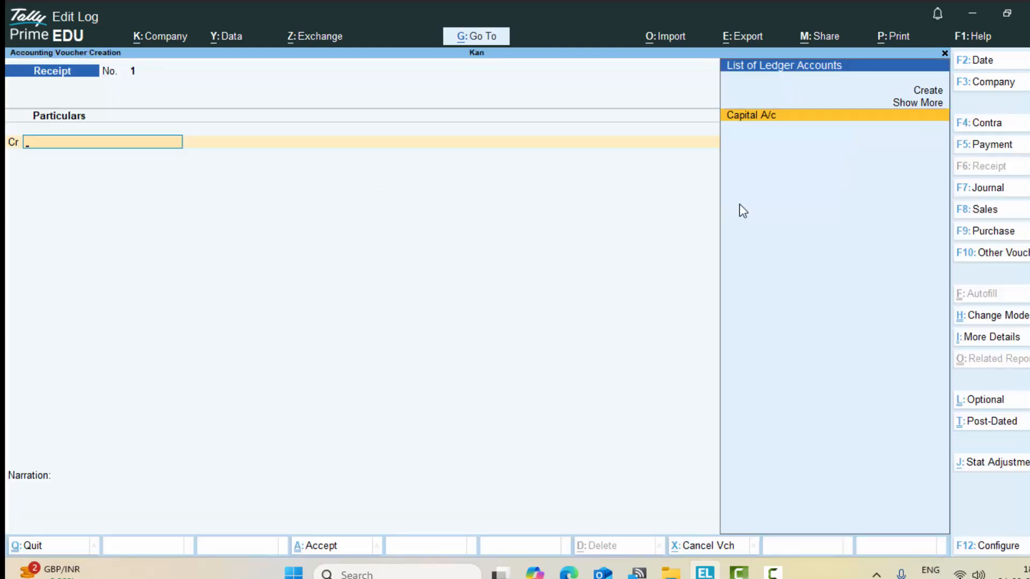
key(Return)
text(5)
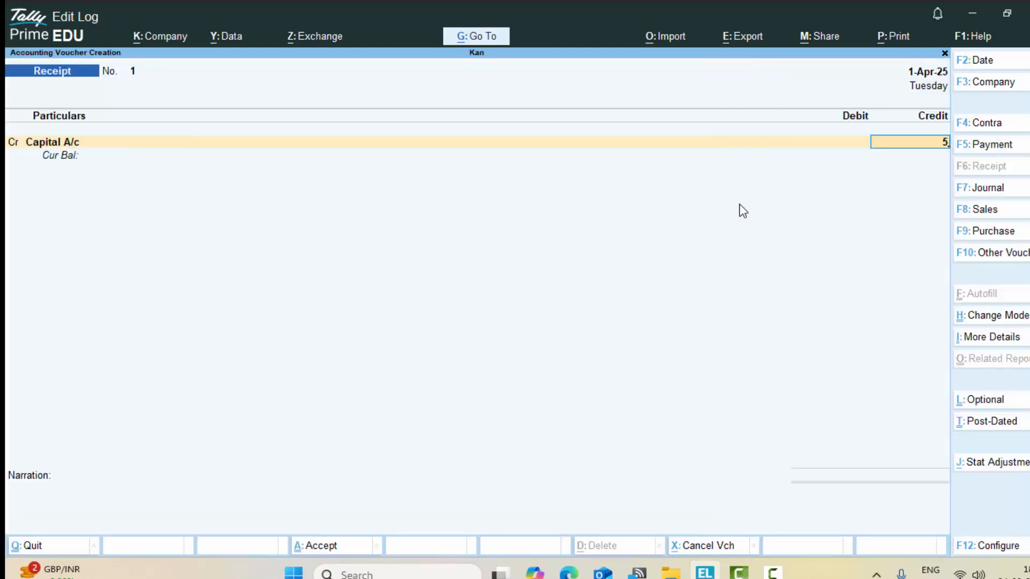
text(00000)
key(Return)
key(d)
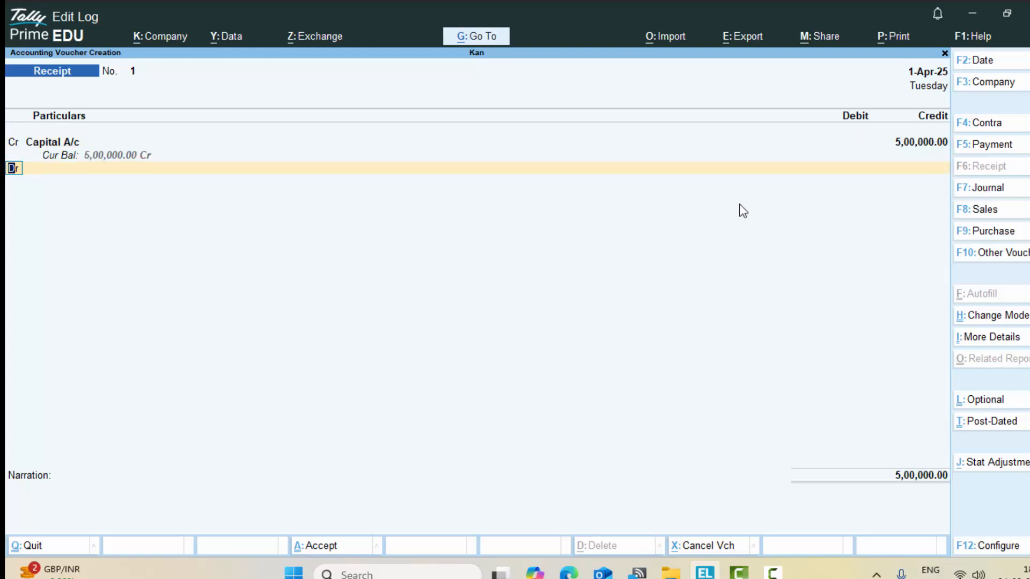
key(Return)
key(Return)
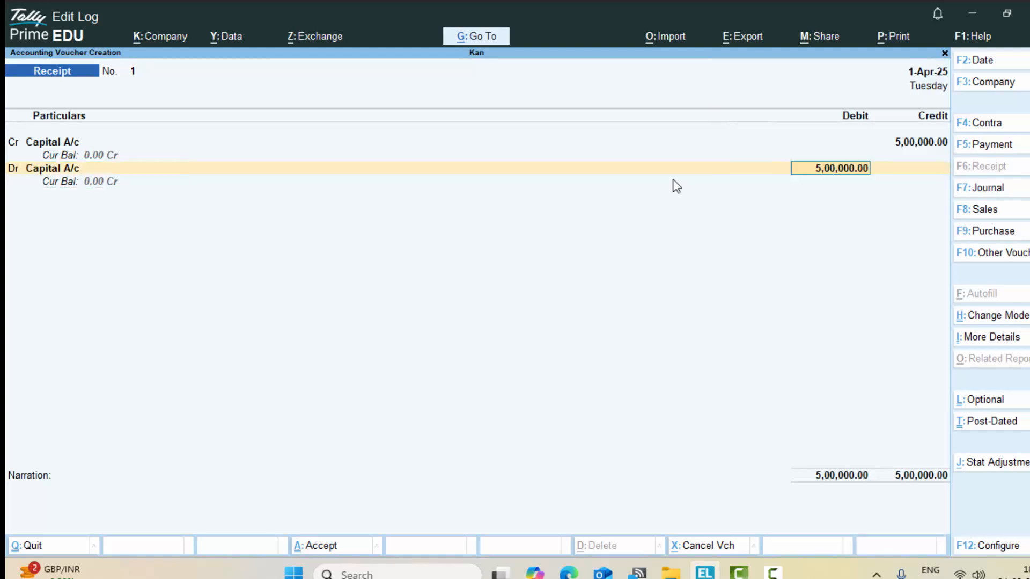
key(Return)
key(Return)
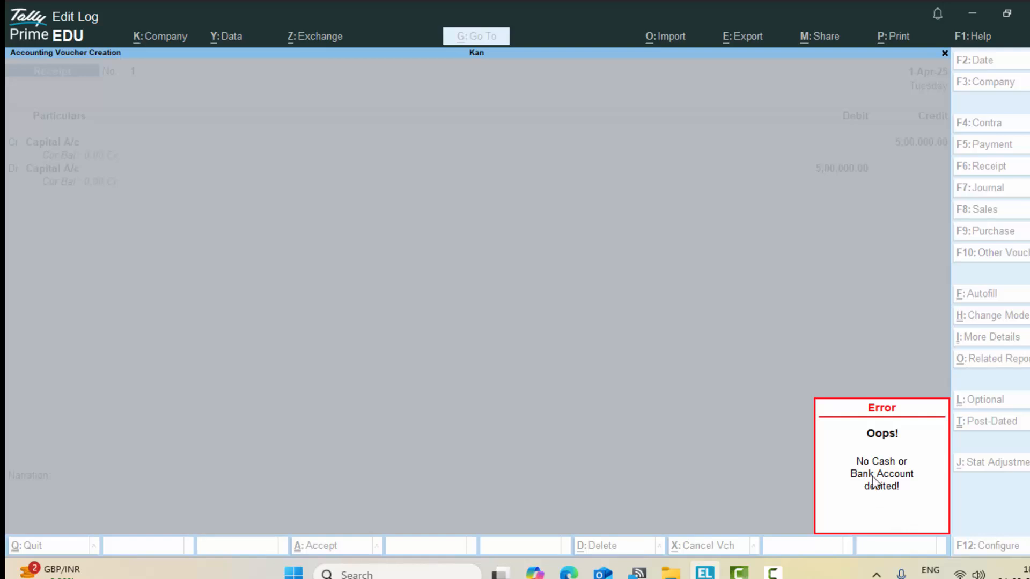
key(Escape)
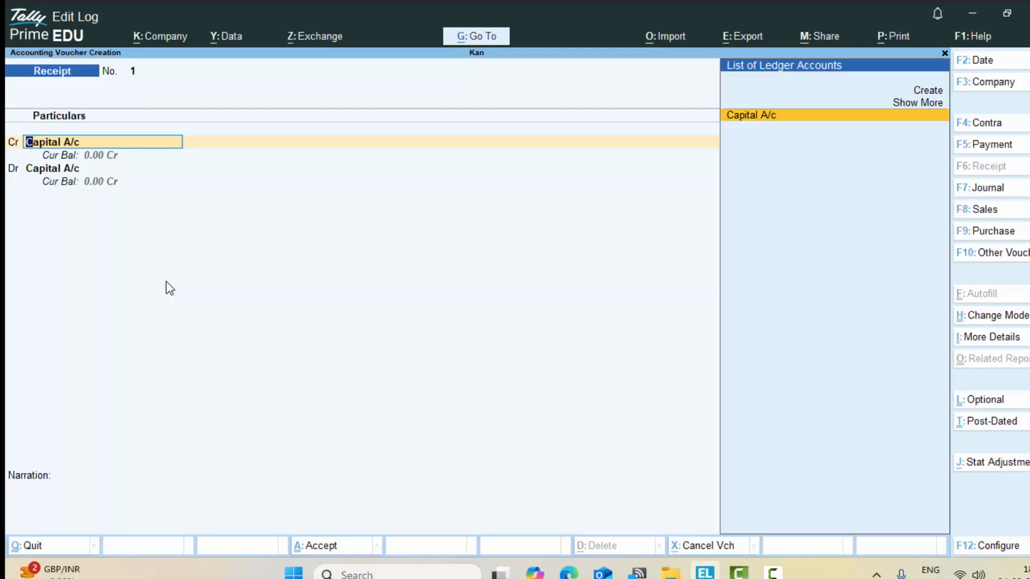
Step: Debit Cash 5,00,000.00 against Capital A/c's credit and skip narration to save
key(Return)
key(Return)
key(Return)
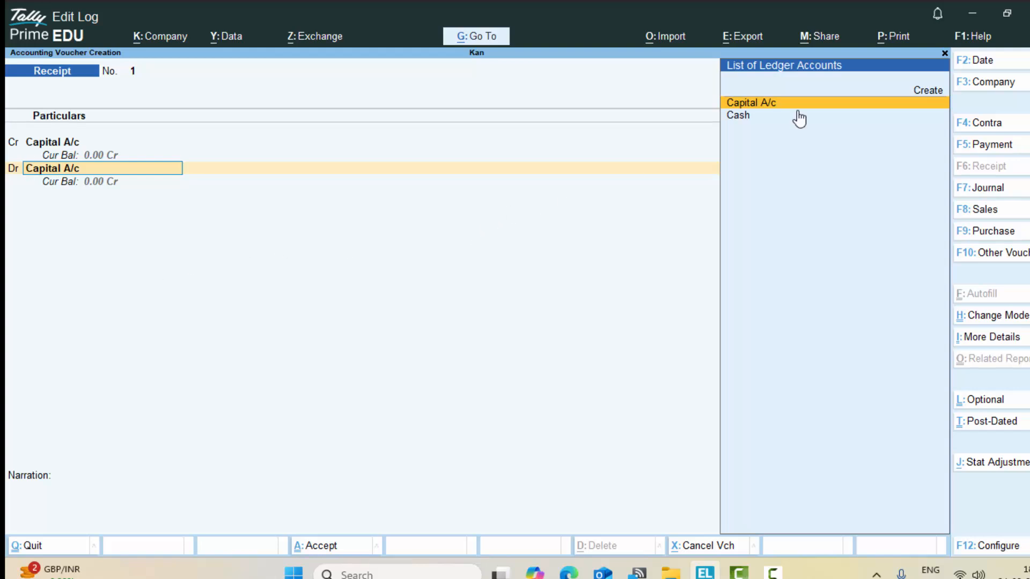
click(747, 119)
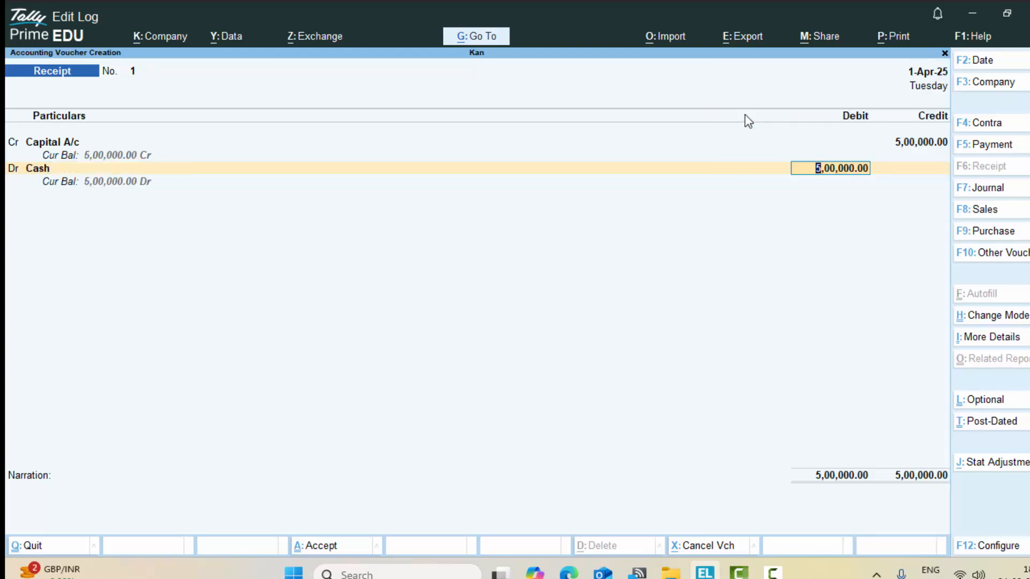
key(shift+Tab)
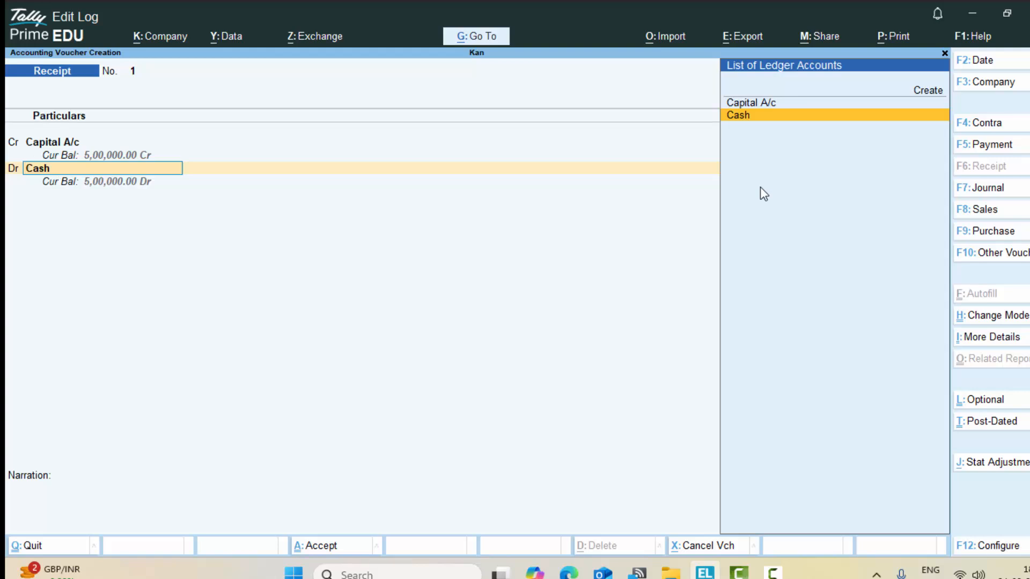
key(Return)
key(Return)
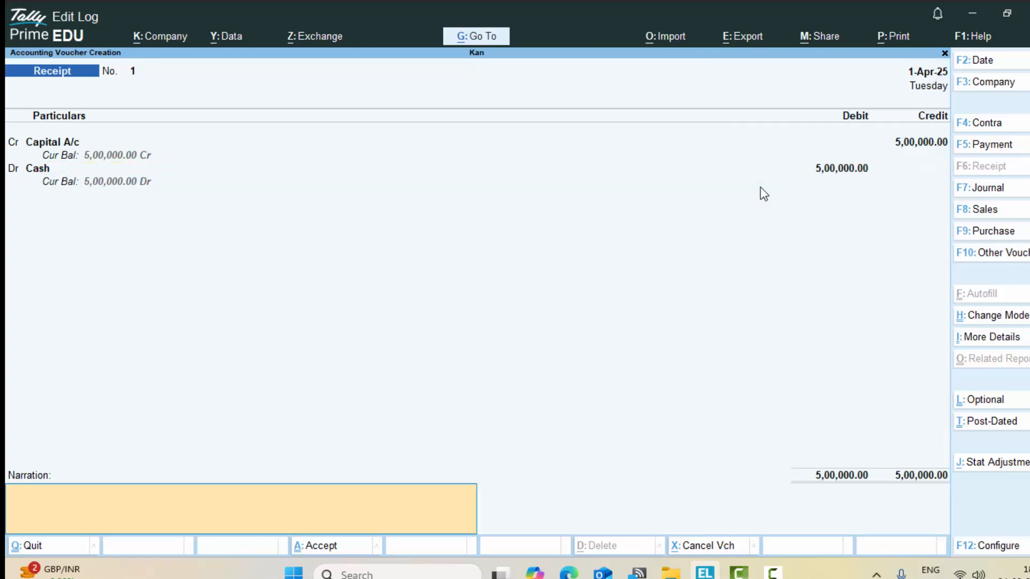
key(Return)
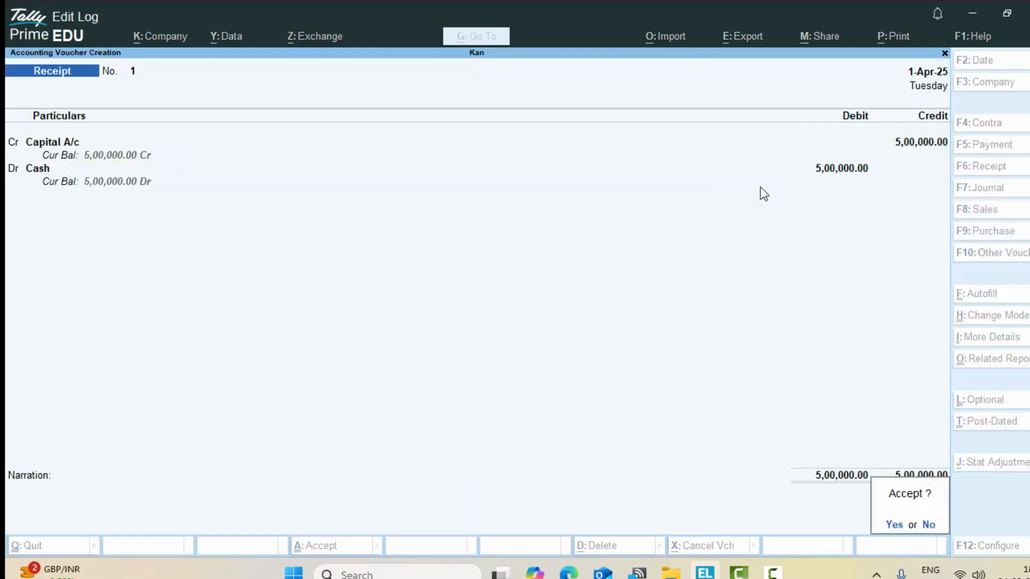
key(Return)
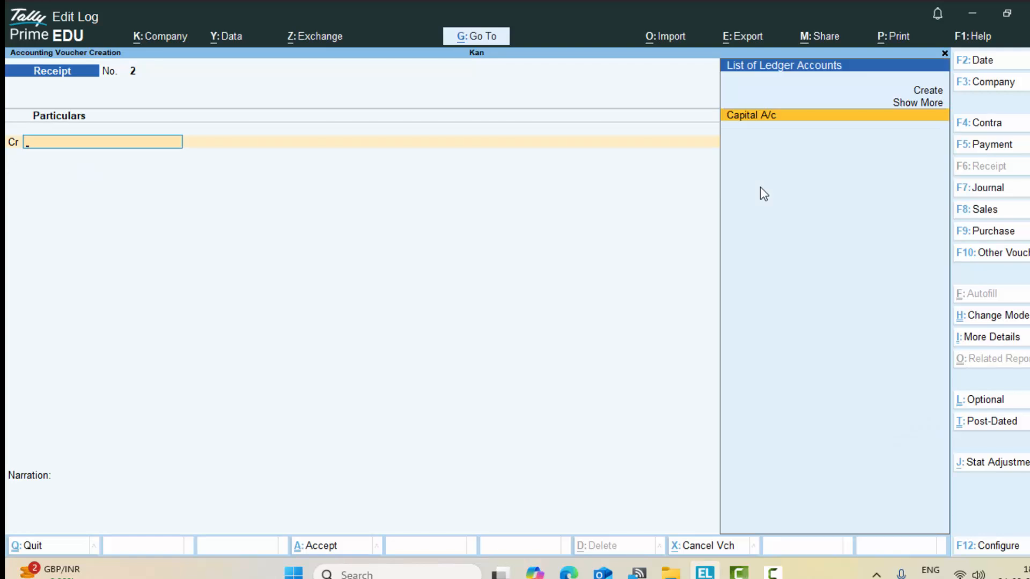
Step: Look at the voucher date and accounting period settings, leaving both unchanged
key(F2)
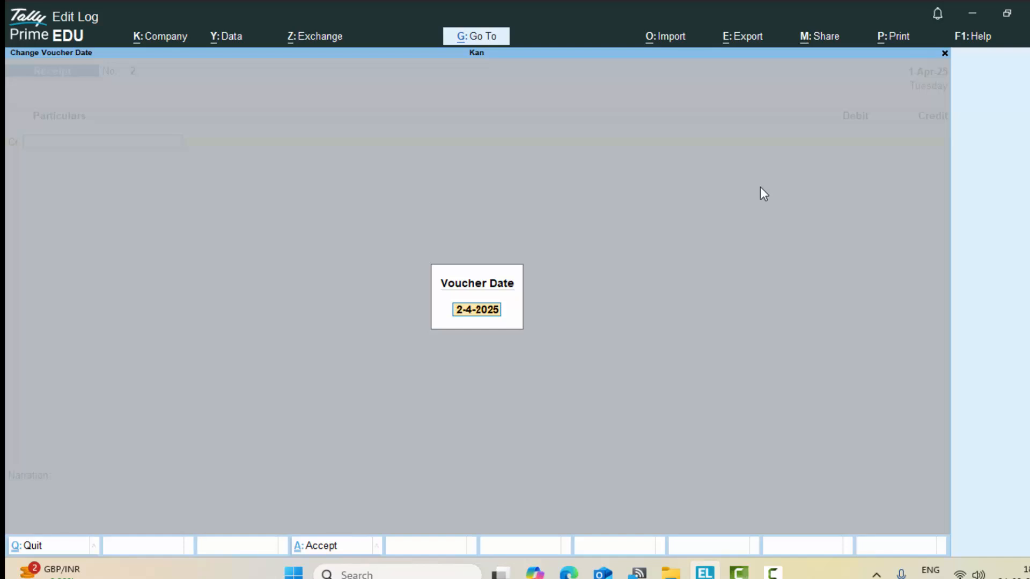
key(Return)
key(ctrl)
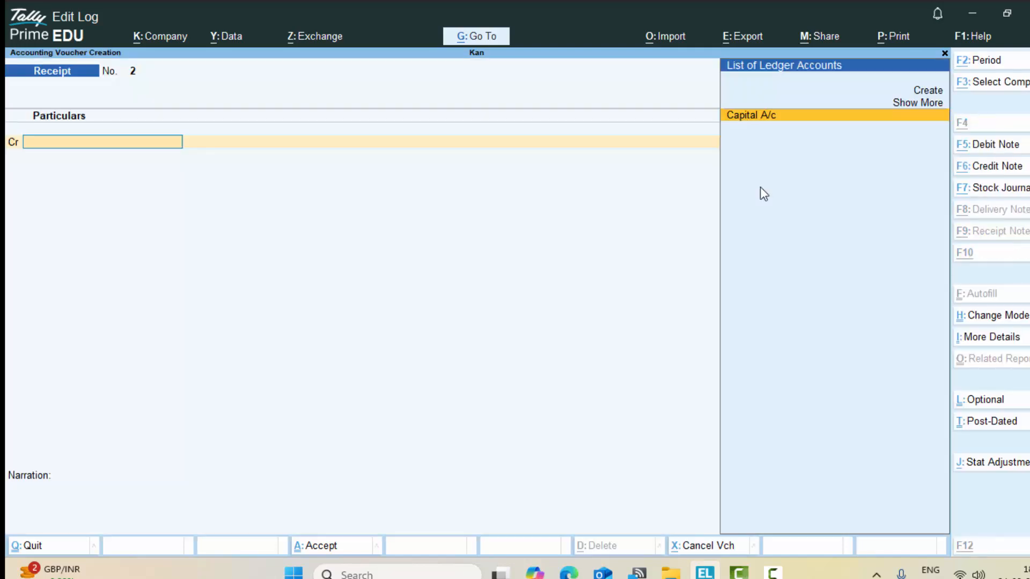
key(alt+F2)
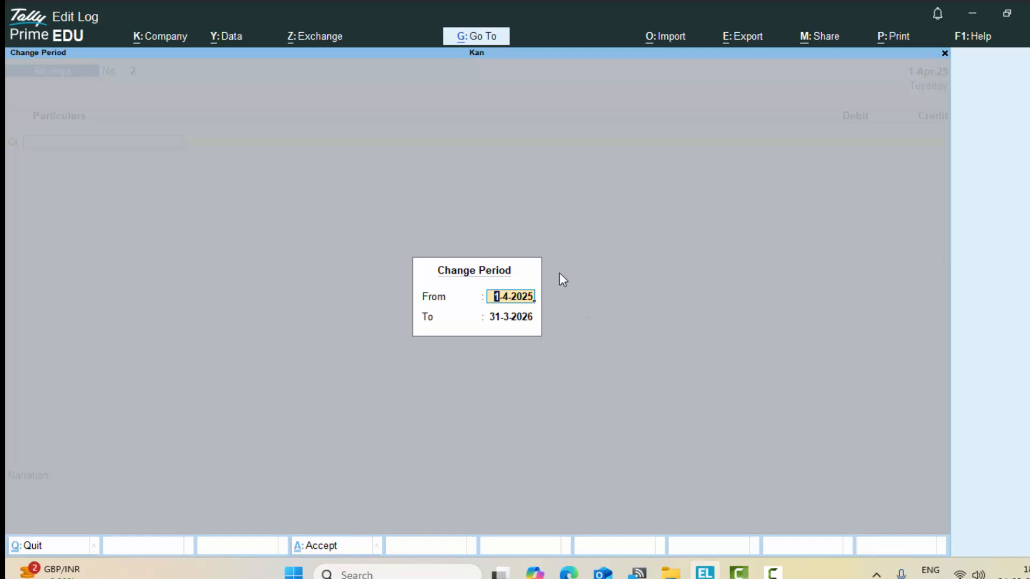
key(Escape)
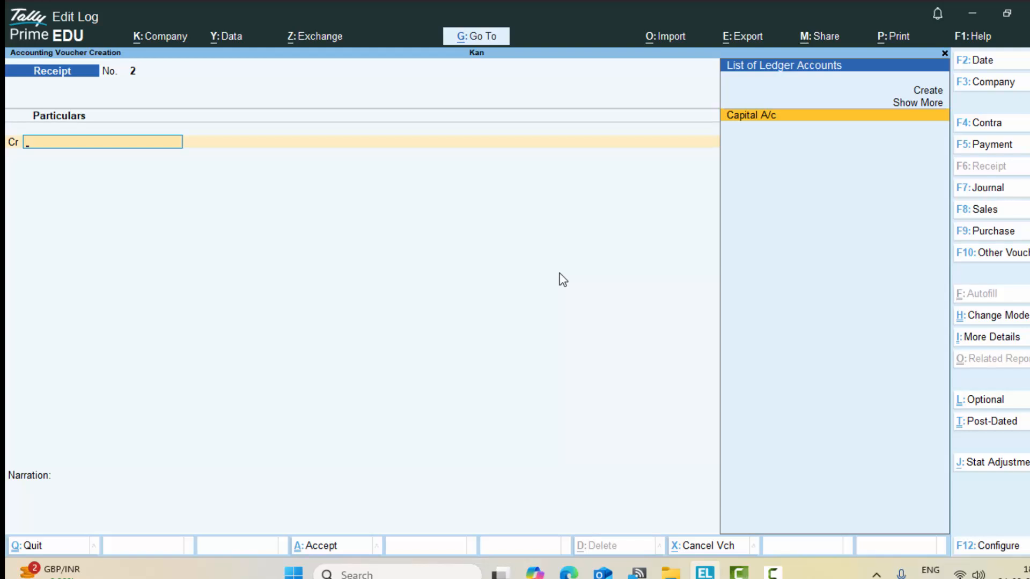
Step: Date Receipt No. 2 as 1-5-25 and credit it to Capital A/c
key(F2)
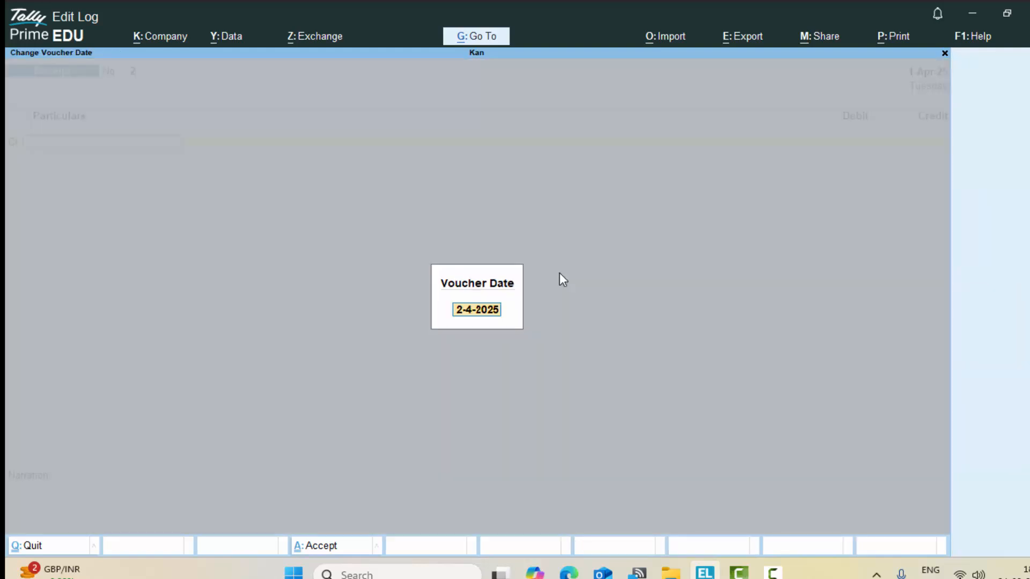
text(1-5-25)
key(Return)
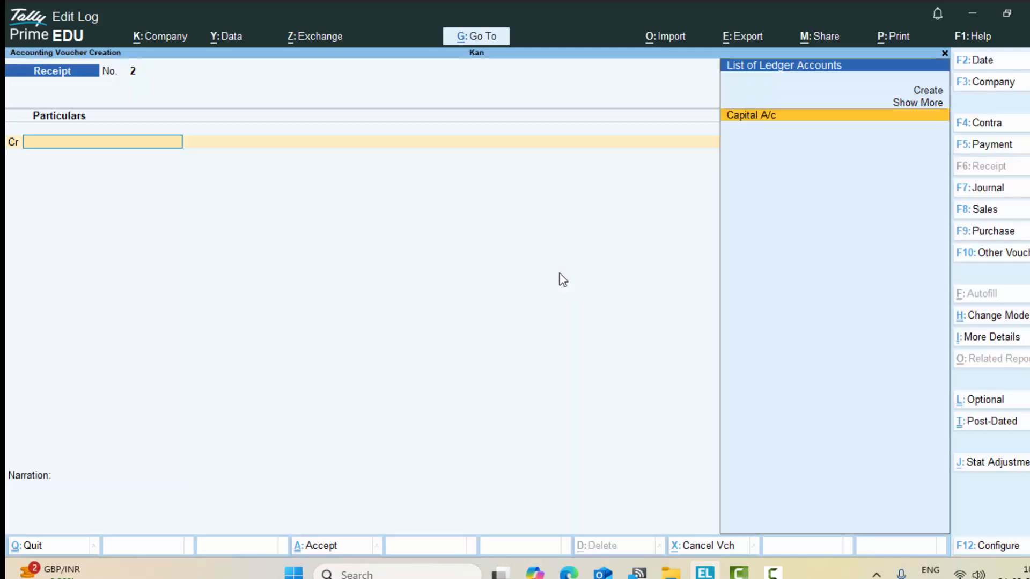
key(Return)
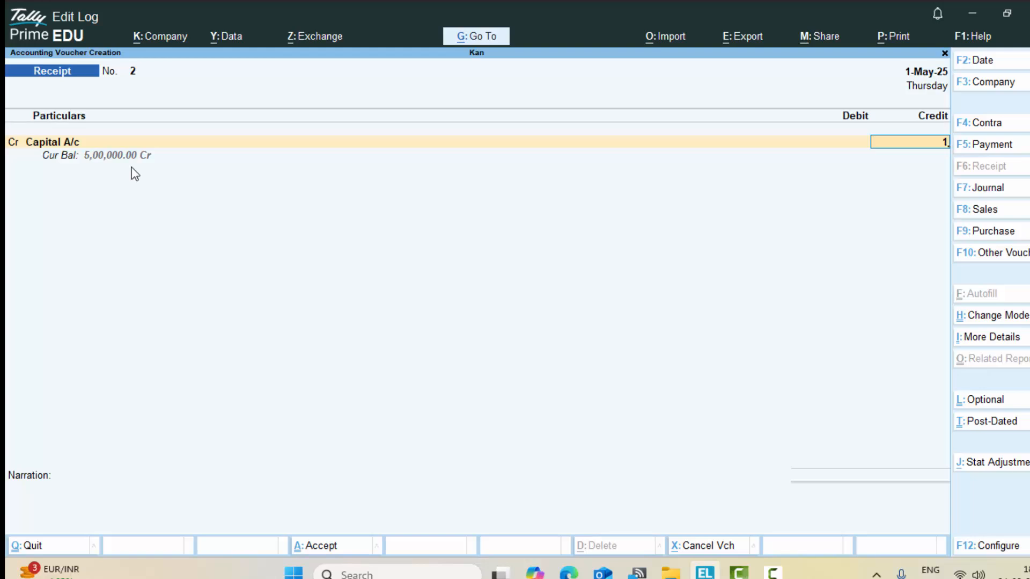
Step: Credit Capital A/c 10.00, debit Cash, skip narration and save Receipt No. 2
text(0)
key(Return)
key(Return)
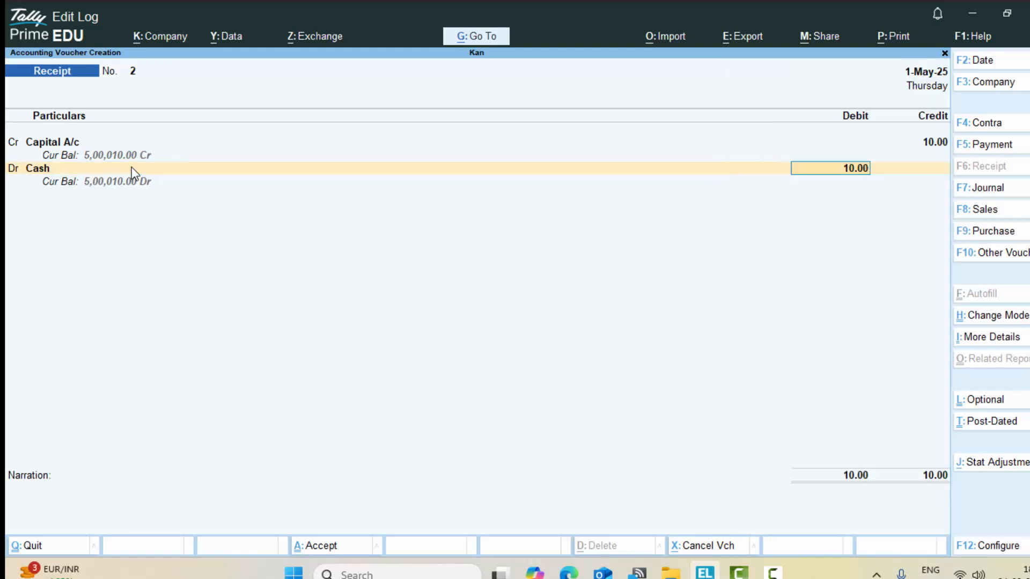
key(Return)
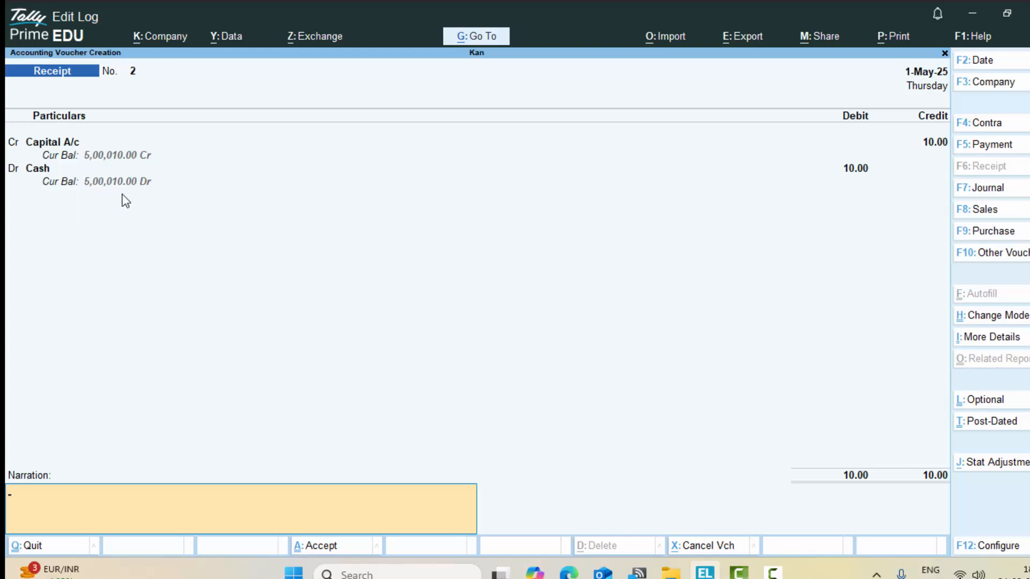
key(Return)
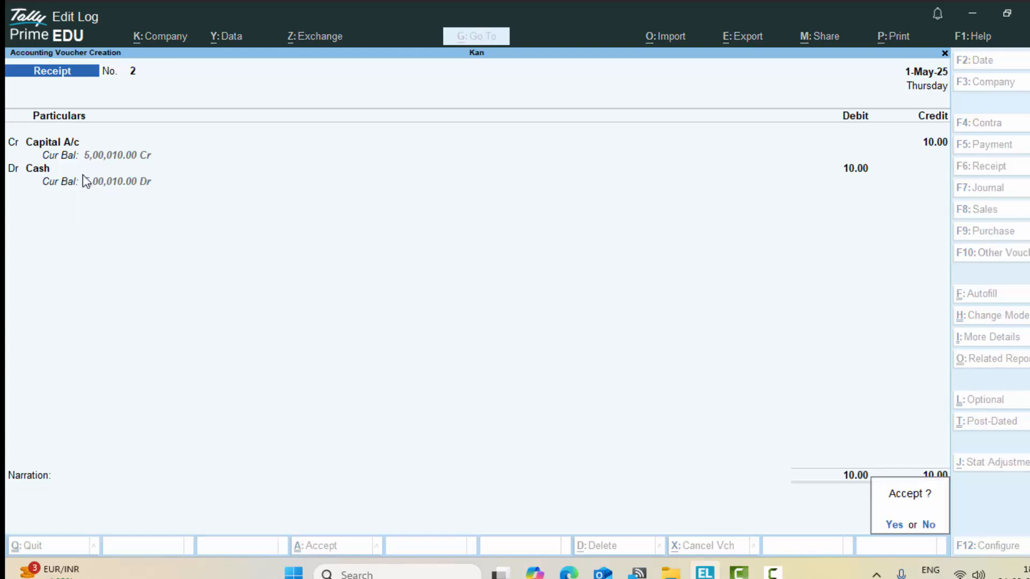
key(Return)
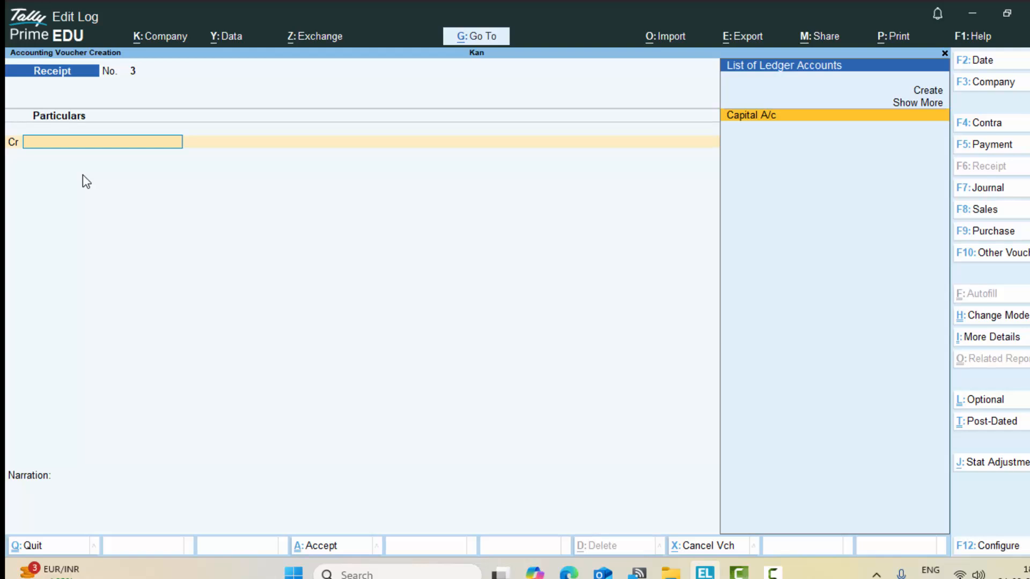
Step: Enter Capital A/c 10.00 on both credit and debit lines, then dismiss the cash/bank error
key(Return)
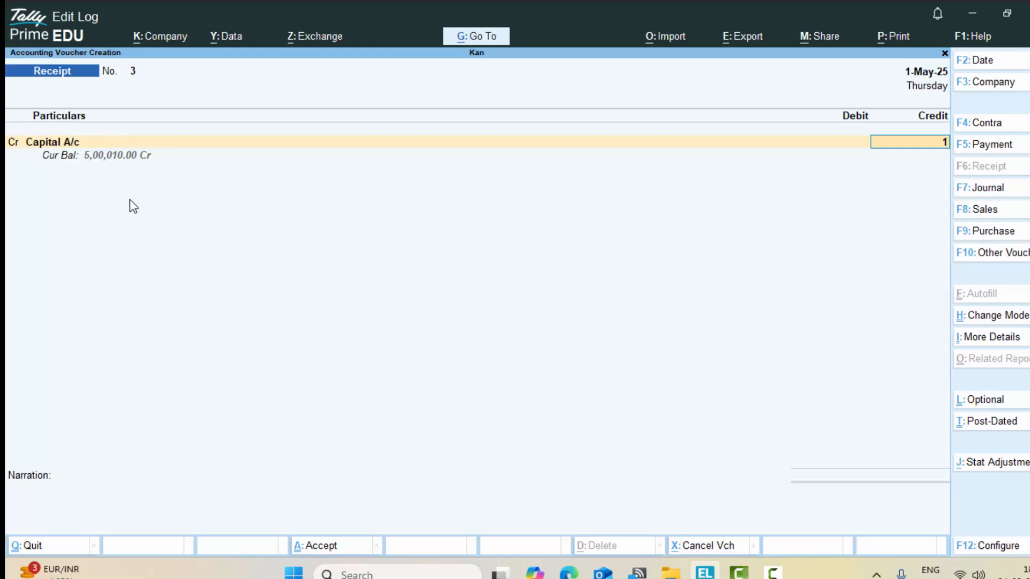
text(10)
key(Return)
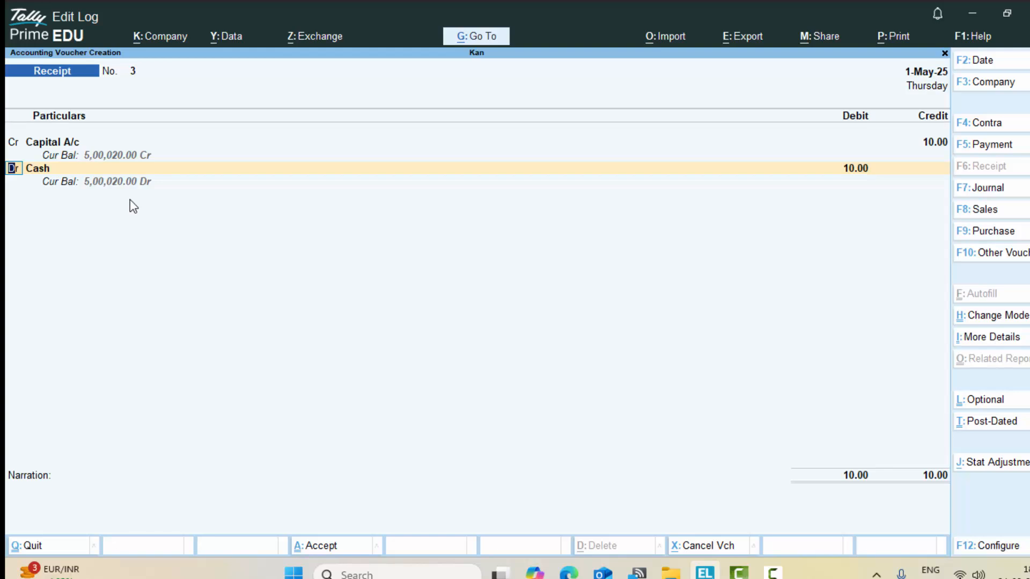
key(Return)
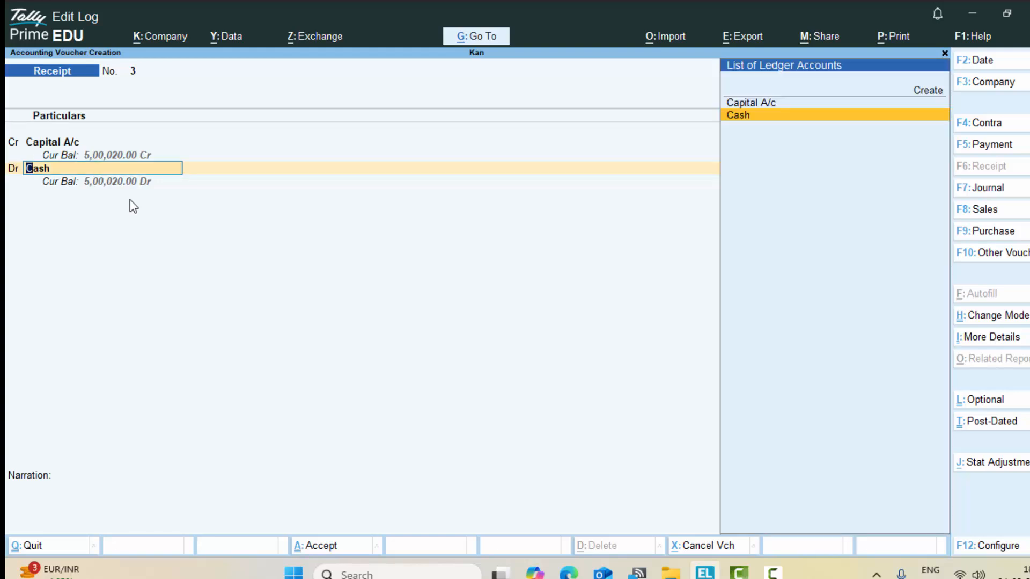
key(Up)
key(Return)
key(Return)
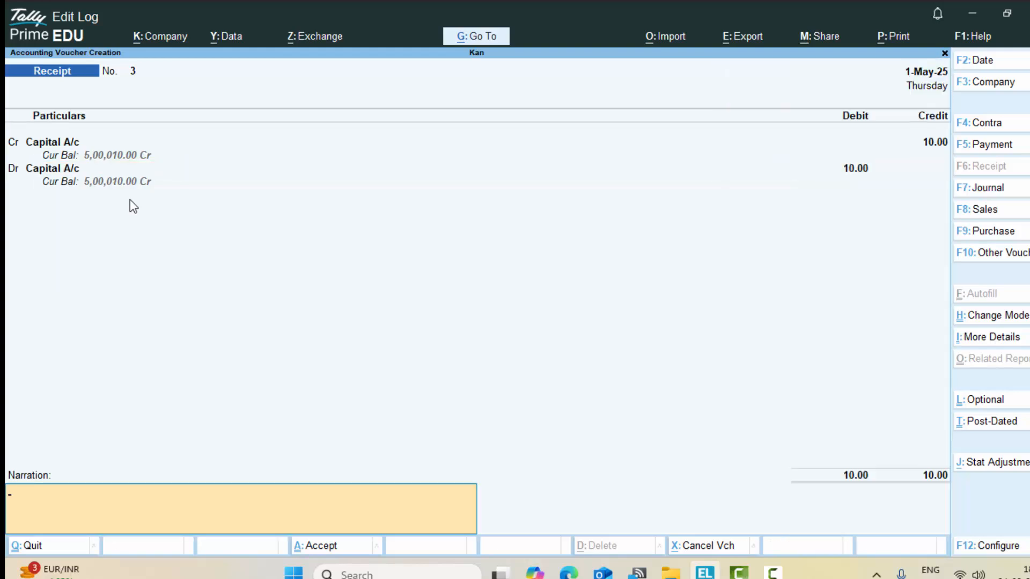
key(Return)
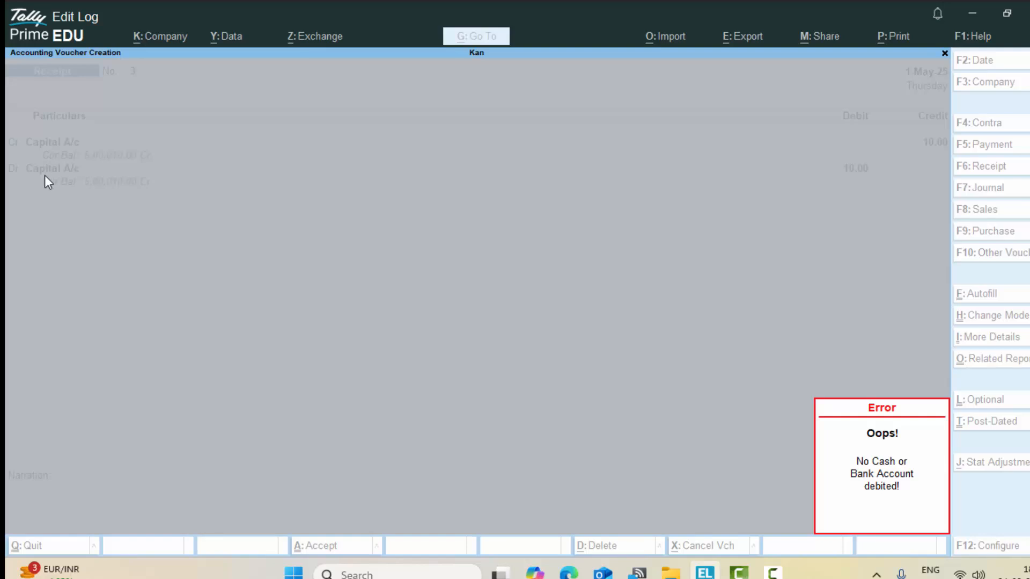
key(Escape)
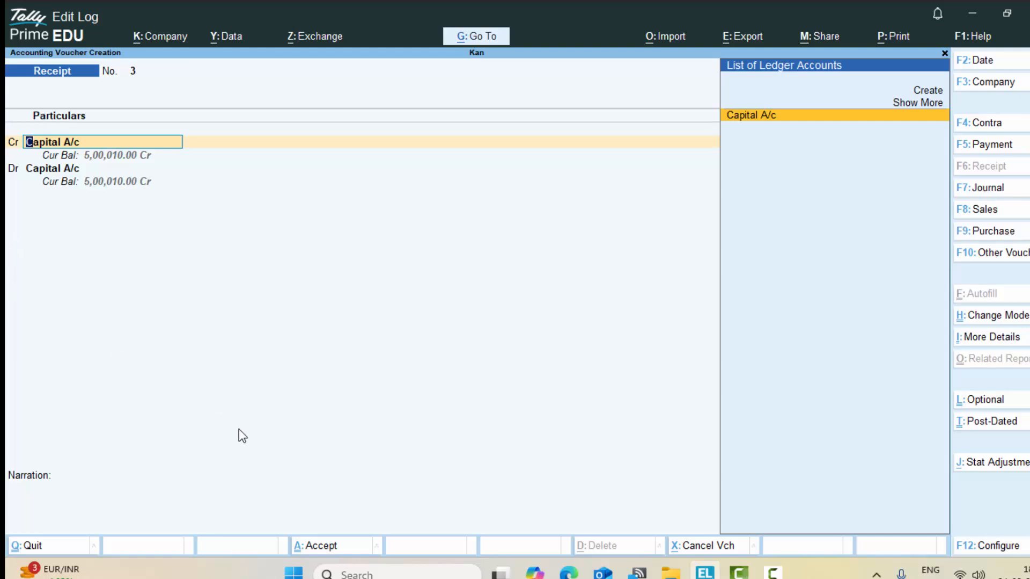
Step: Return to the debit line's ledger field and begin creating a new ledger there
key(Return)
key(Return)
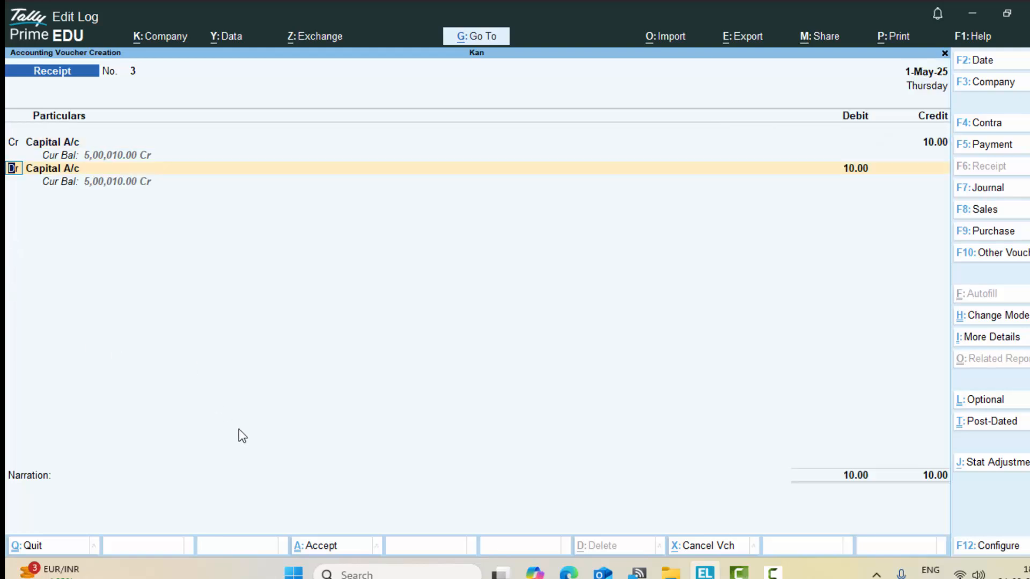
key(Return)
key(Return)
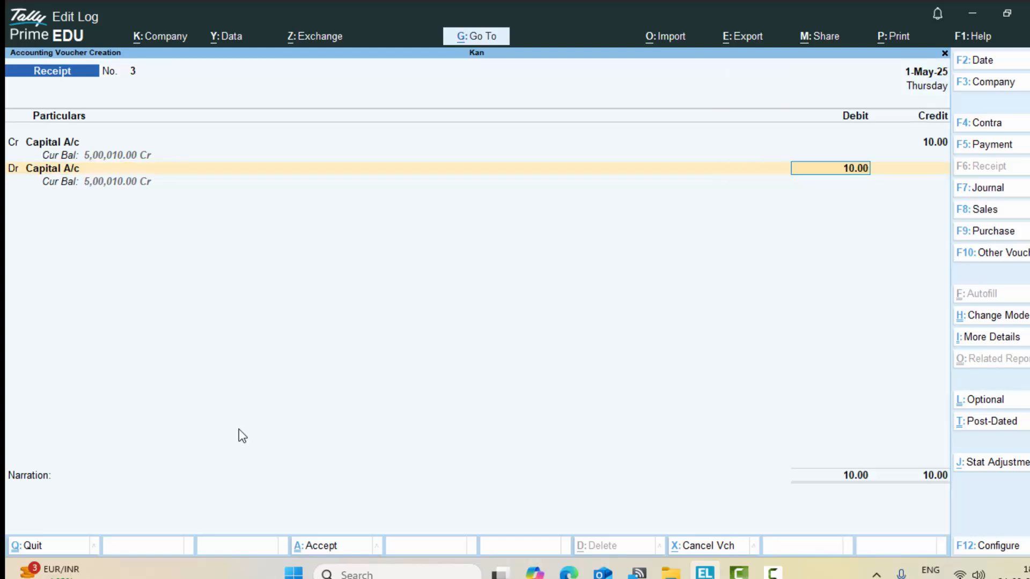
key(BackSpace)
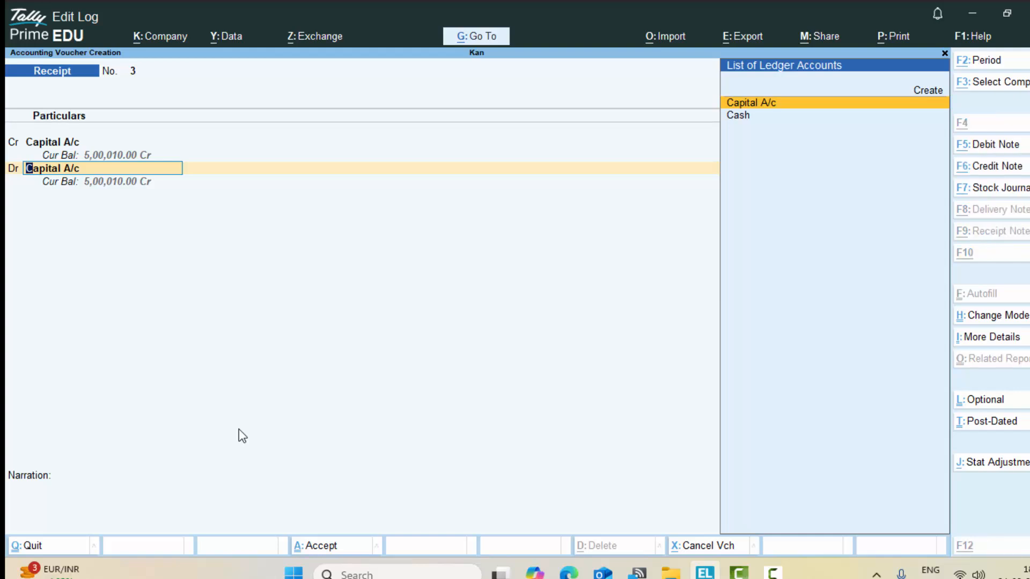
key(alt+c)
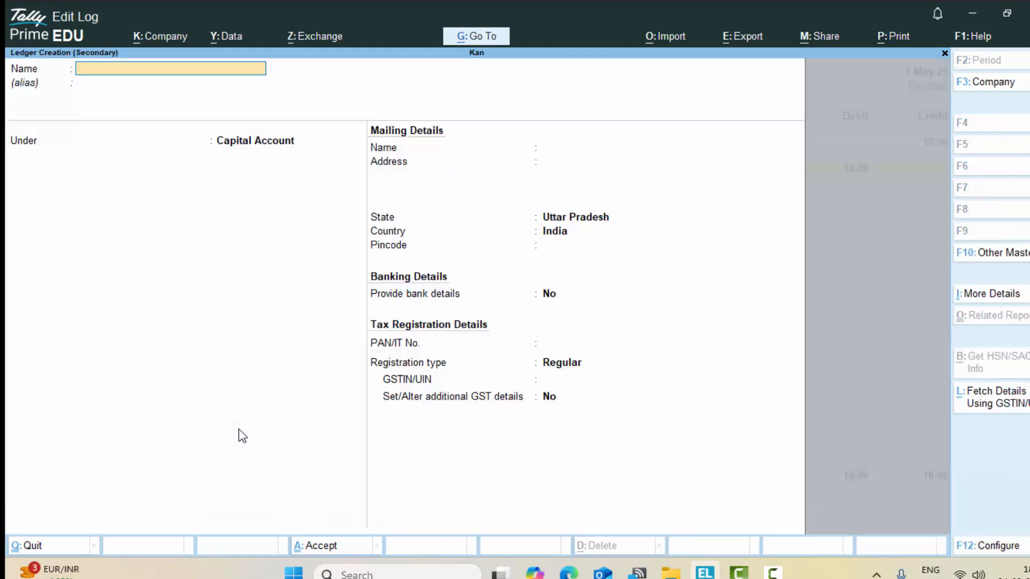
Step: Name the new ledger Sbi and place it under the Bank Accounts group
text(Sbi)
key(Return)
key(Return)
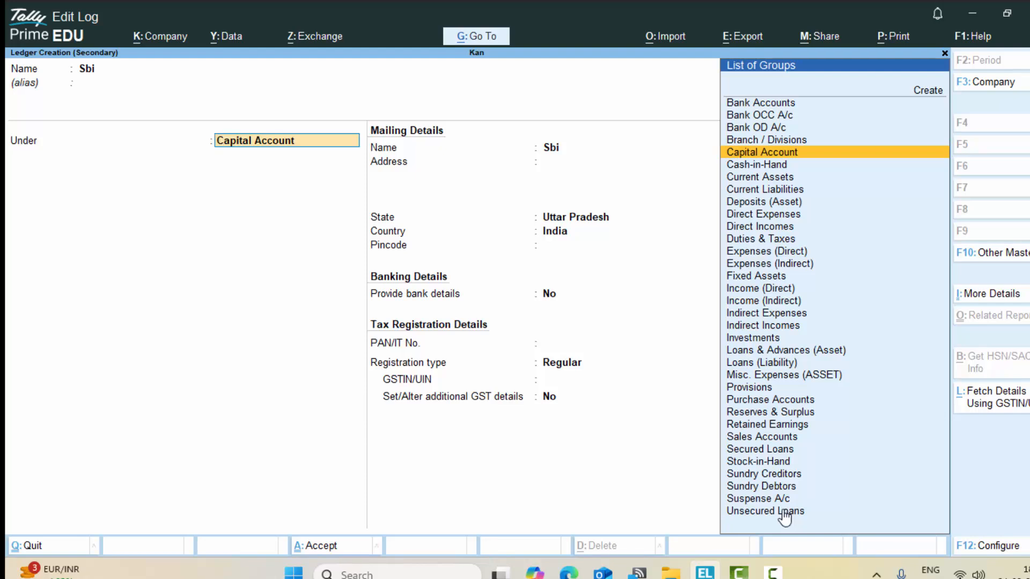
text(B)
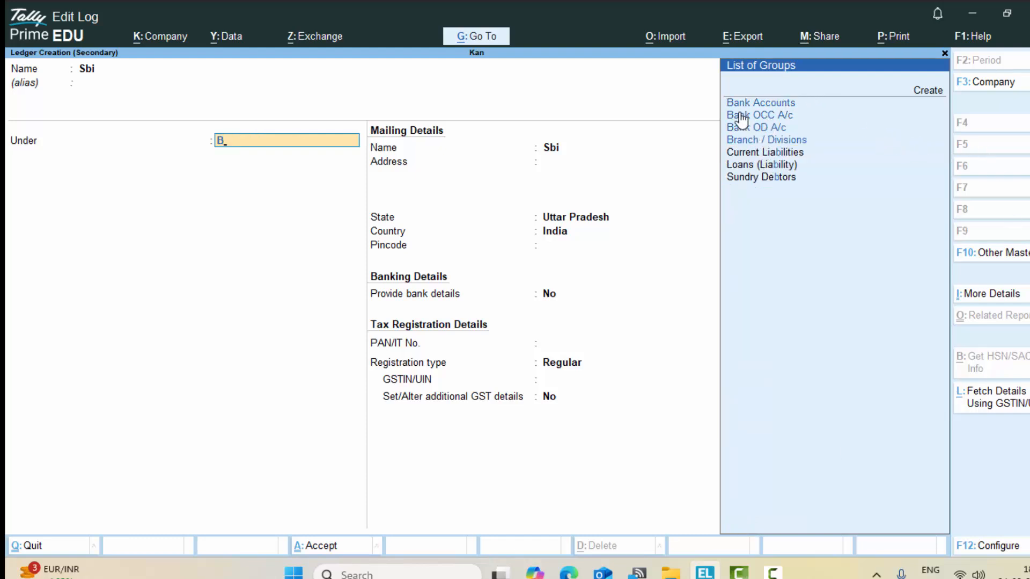
click(778, 107)
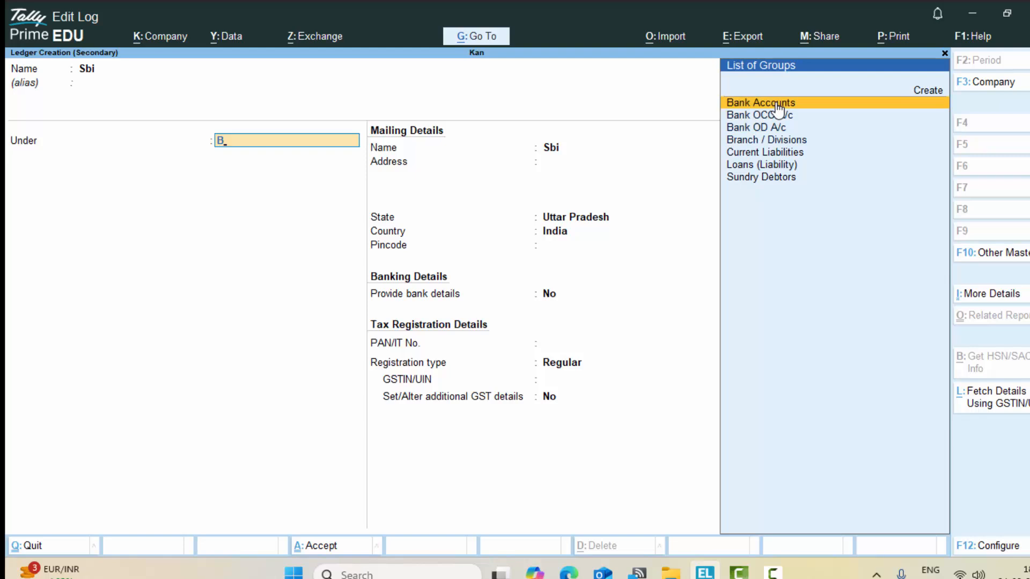
click(778, 109)
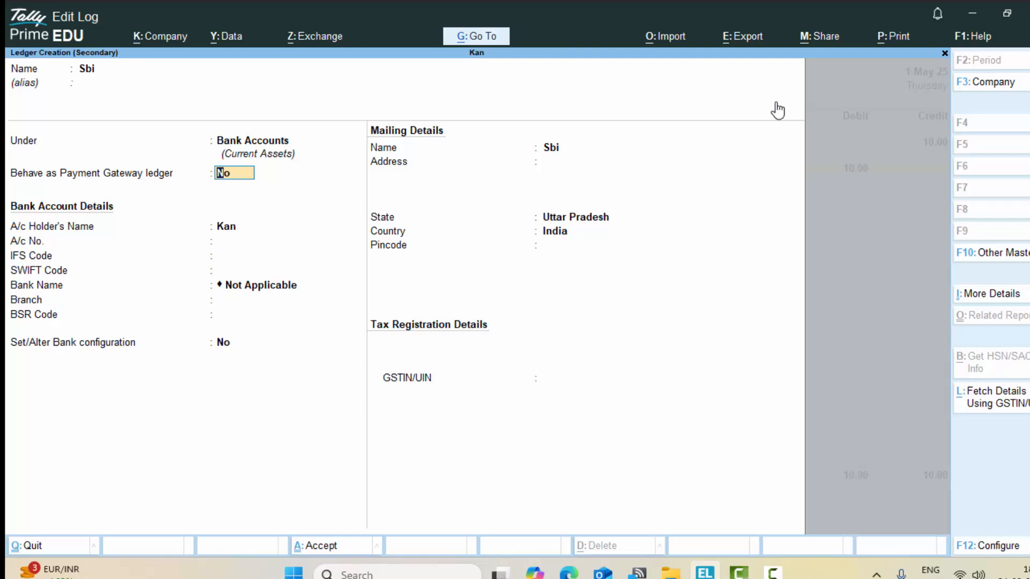
Step: Set the Sbi ledger's payment gateway option to No
text(y)
key(Return)
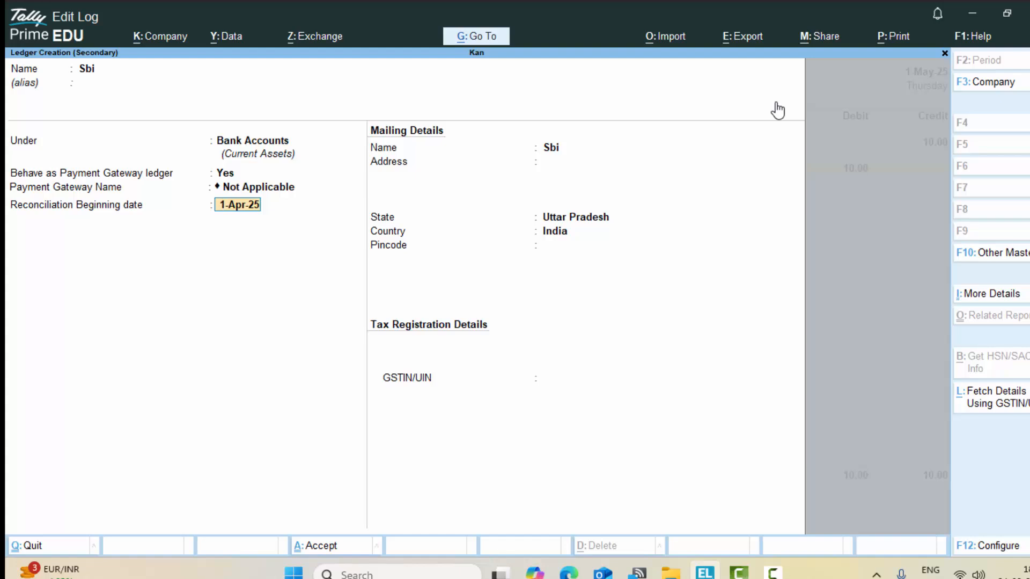
key(BackSpace)
key(BackSpace)
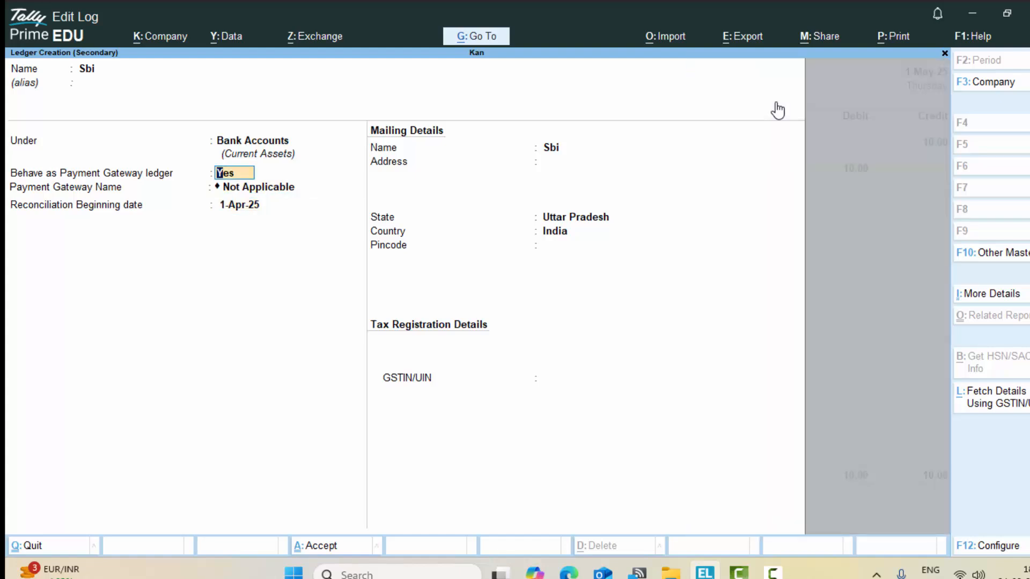
text(n)
key(Return)
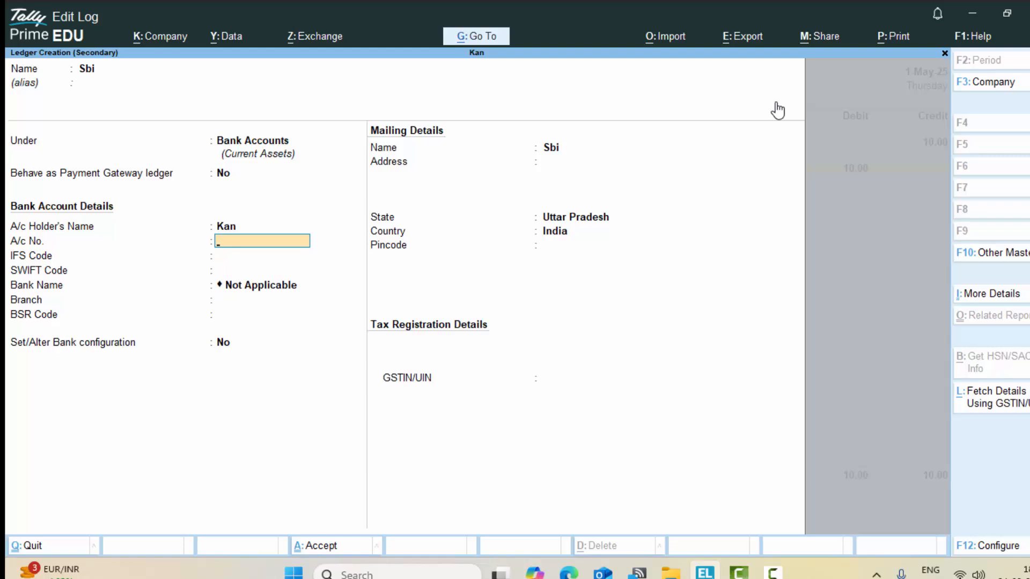
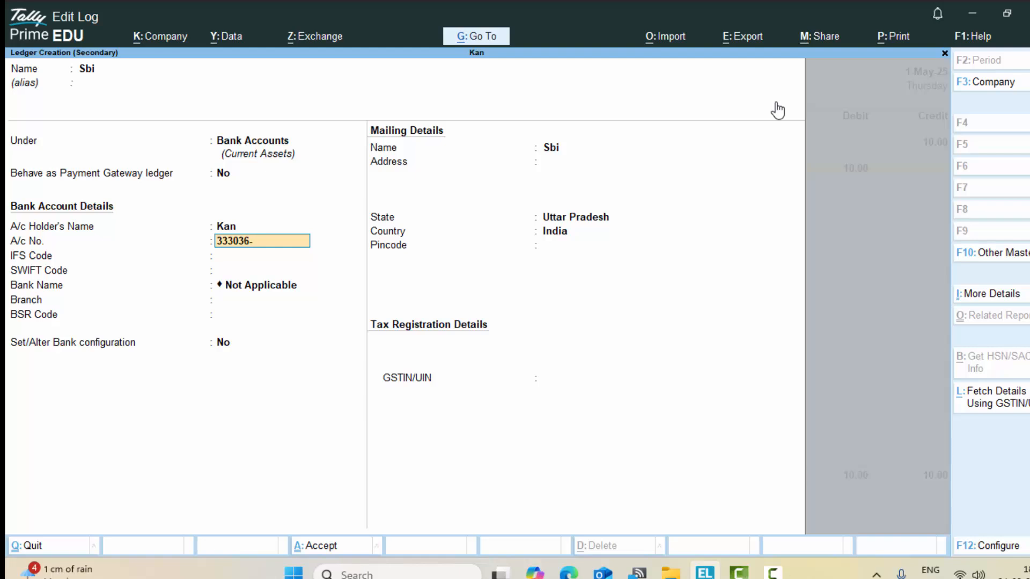
Step: Enter the bank account number and pass through the remaining bank and mailing fields
key(Return)
key(Return)
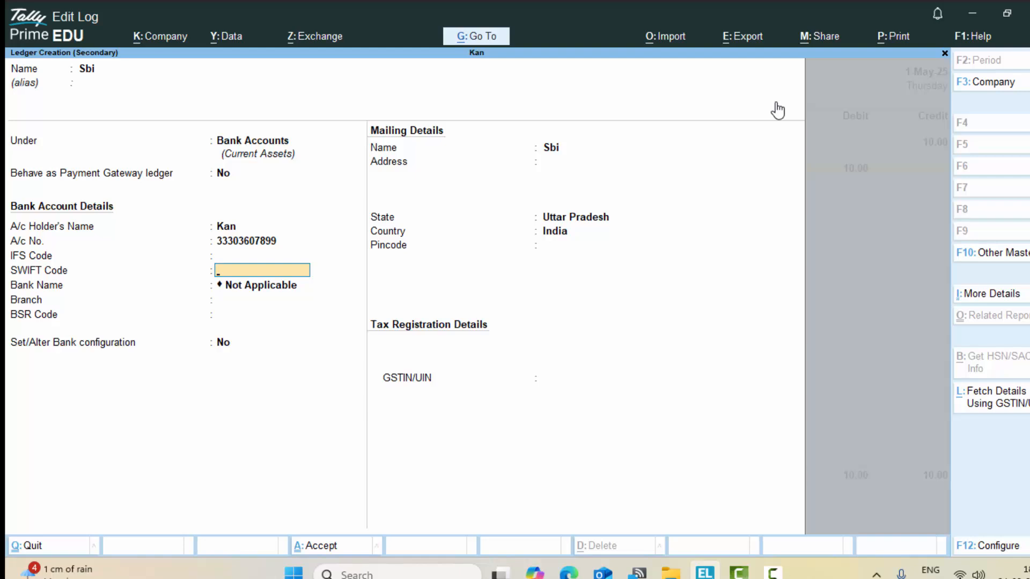
key(Return)
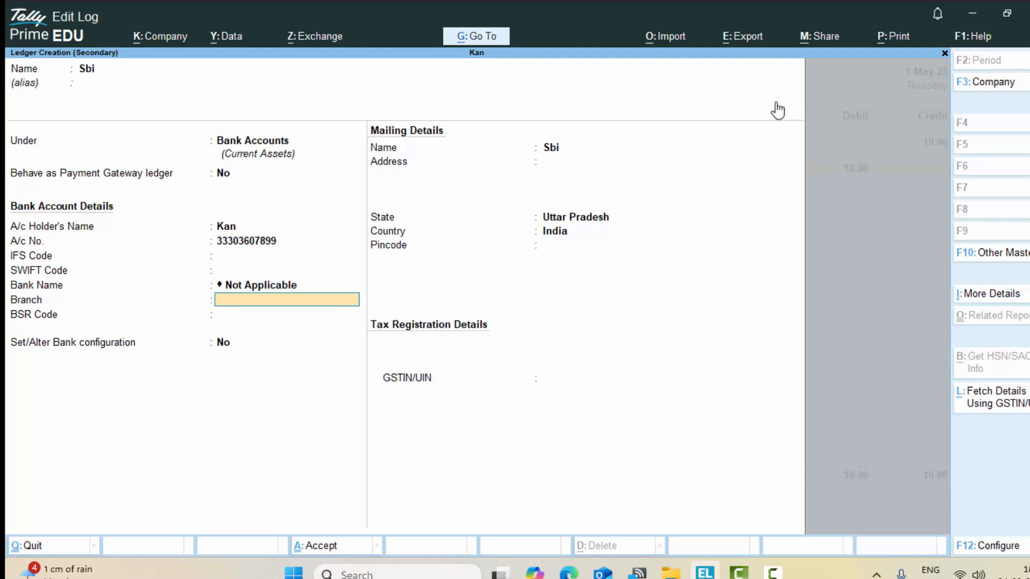
key(Return)
key(Return)
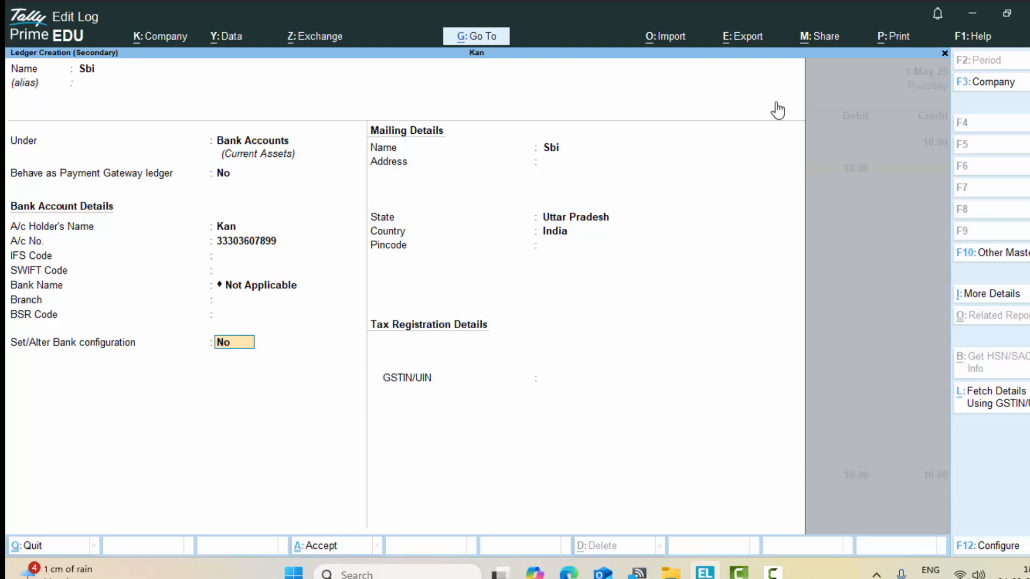
key(Return)
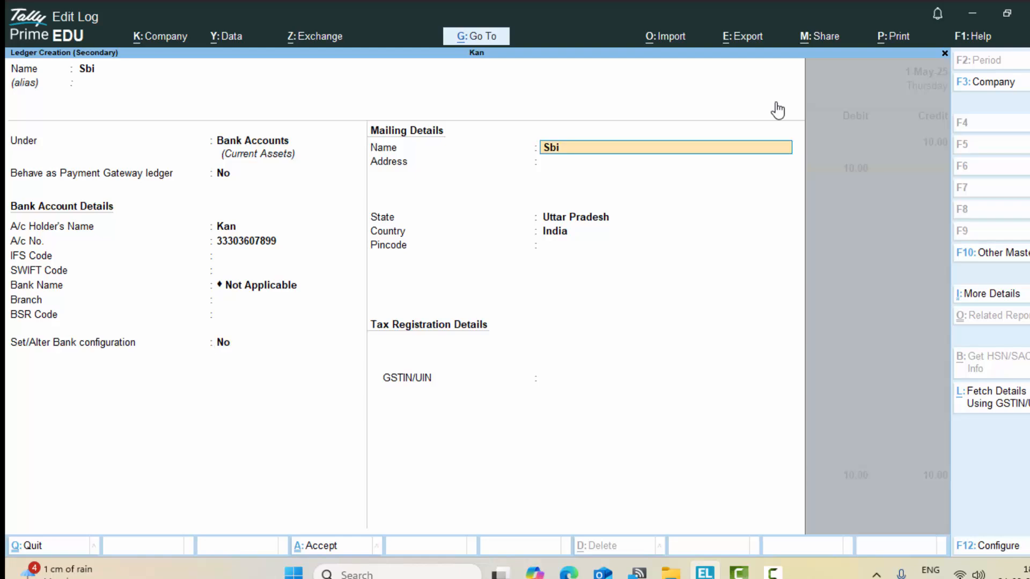
key(Return)
key(Return)
key(Return)
key(Return)
key(Return)
key(Return)
key(Return)
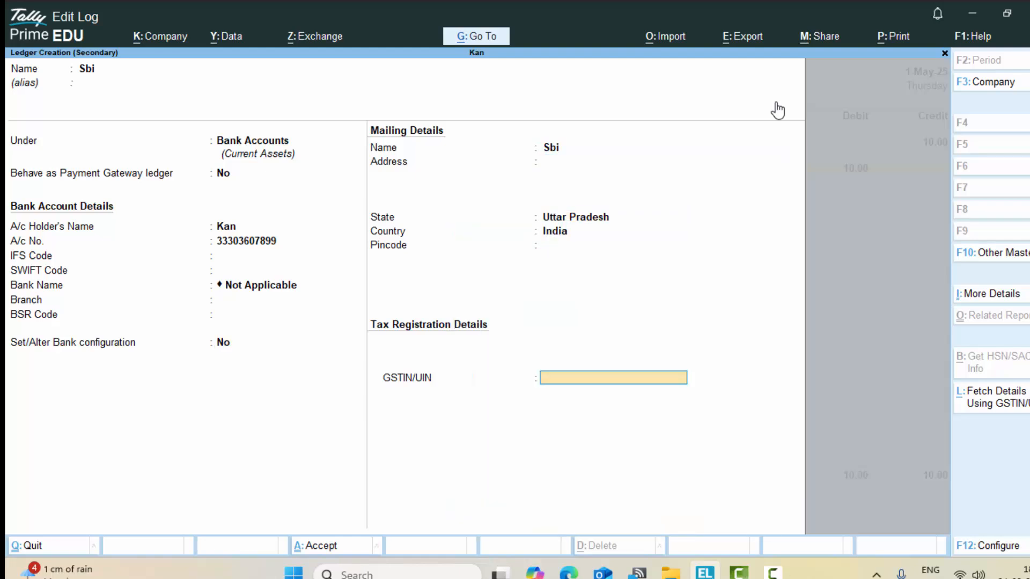
Step: Save the Sbi ledger, complete its bank allocation, and save Receipt No. 3
key(Return)
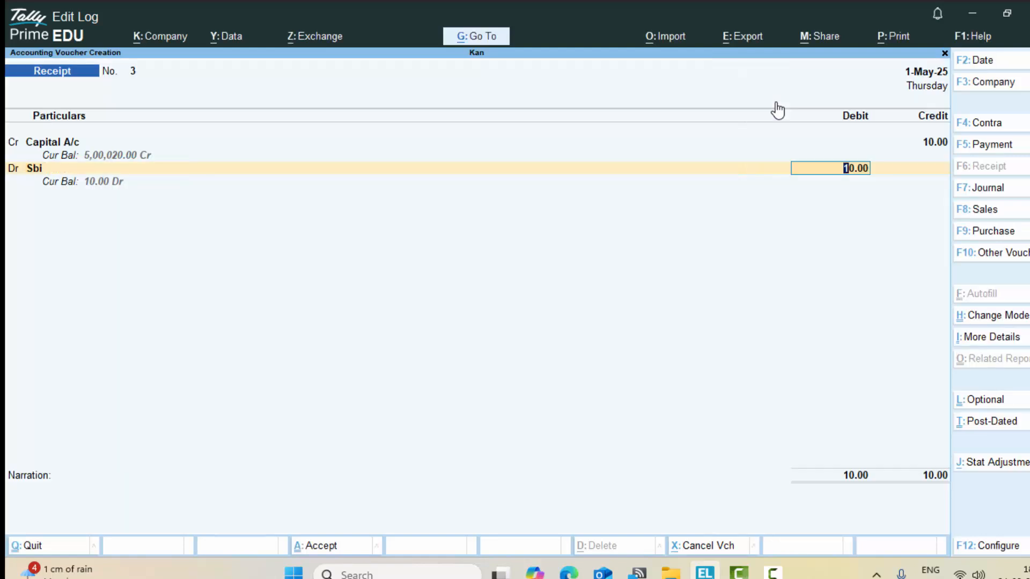
key(Return)
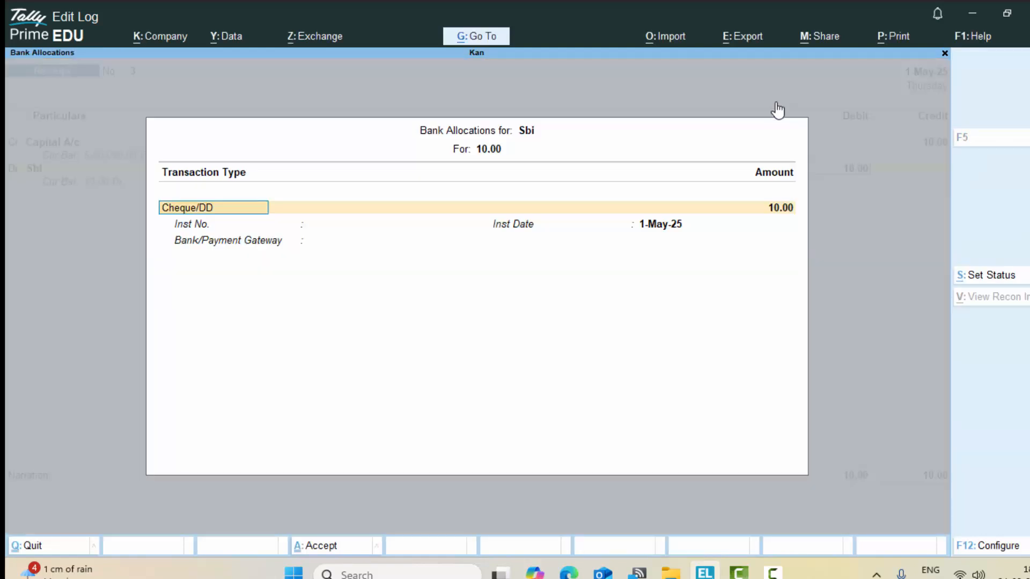
key(Return)
key(Return)
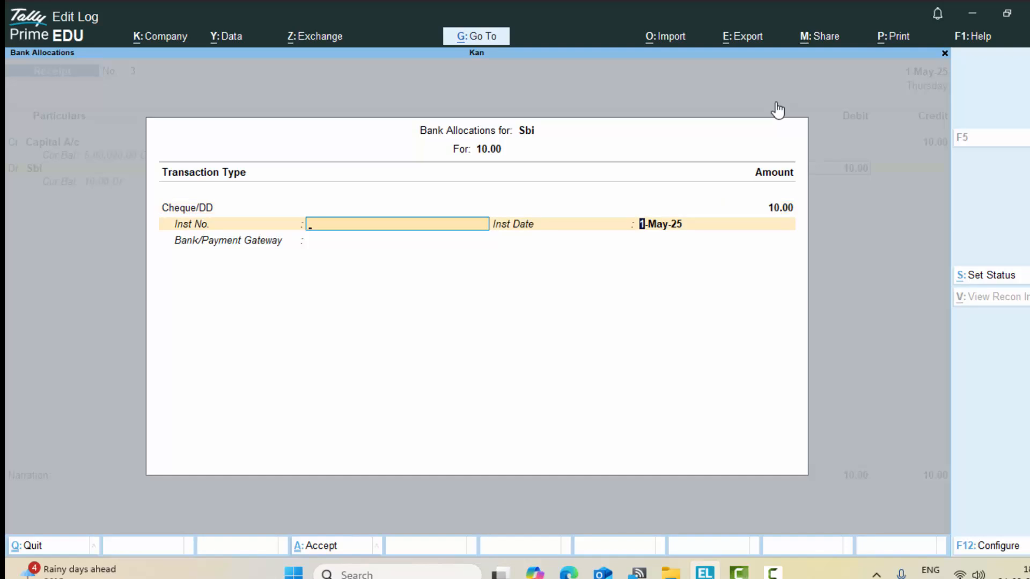
key(Return)
key(Return)
key(Return)
key(Return)
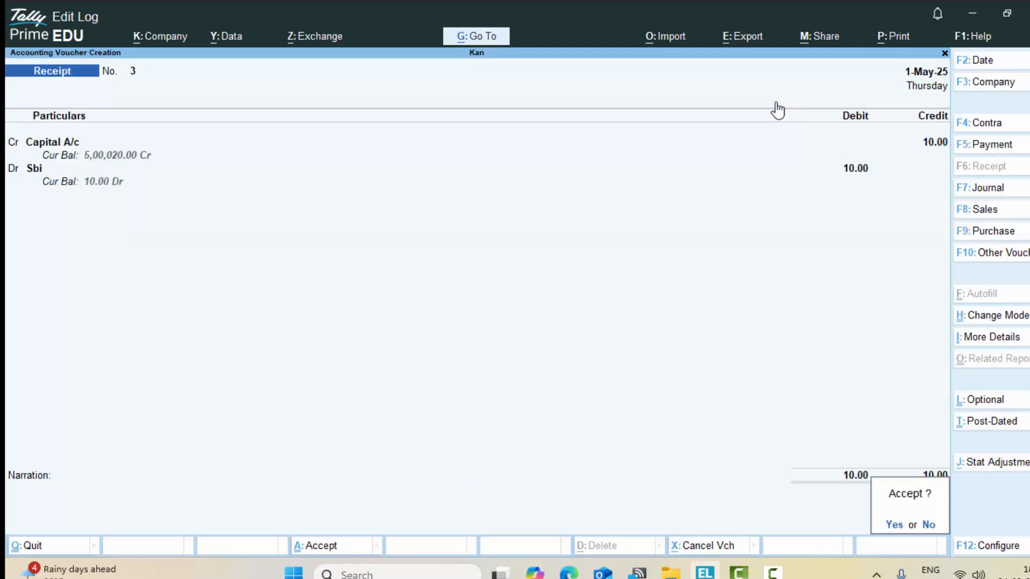
key(Return)
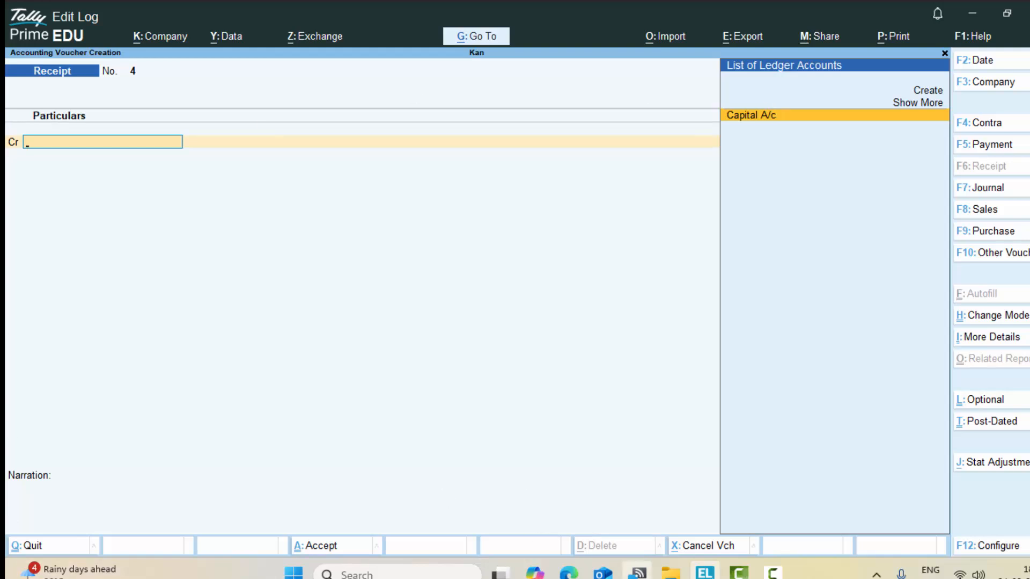
Step: Start a Capital A/c receipt, abandon it to the Gateway, and reopen voucher entry
text(C)
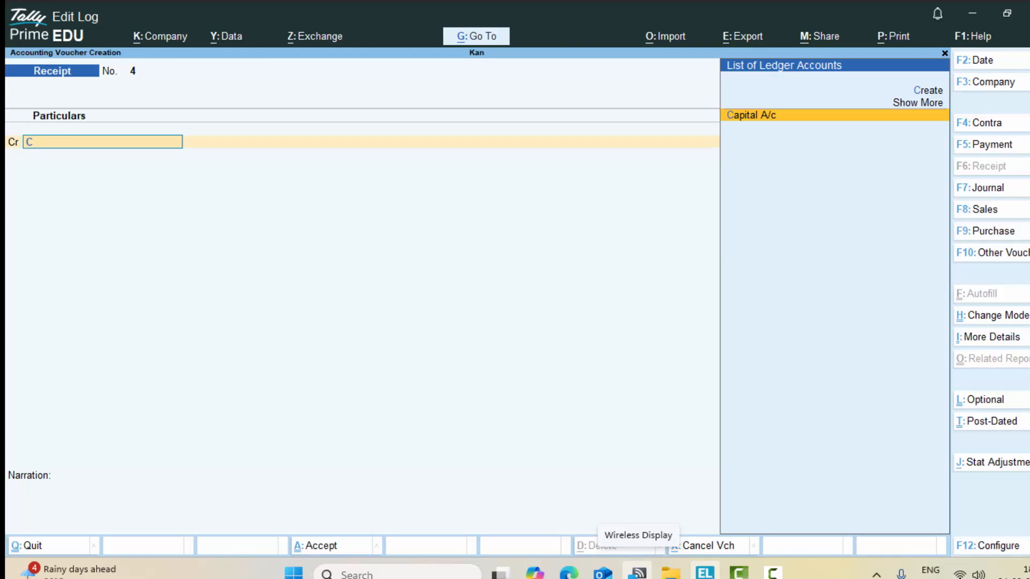
key(Return)
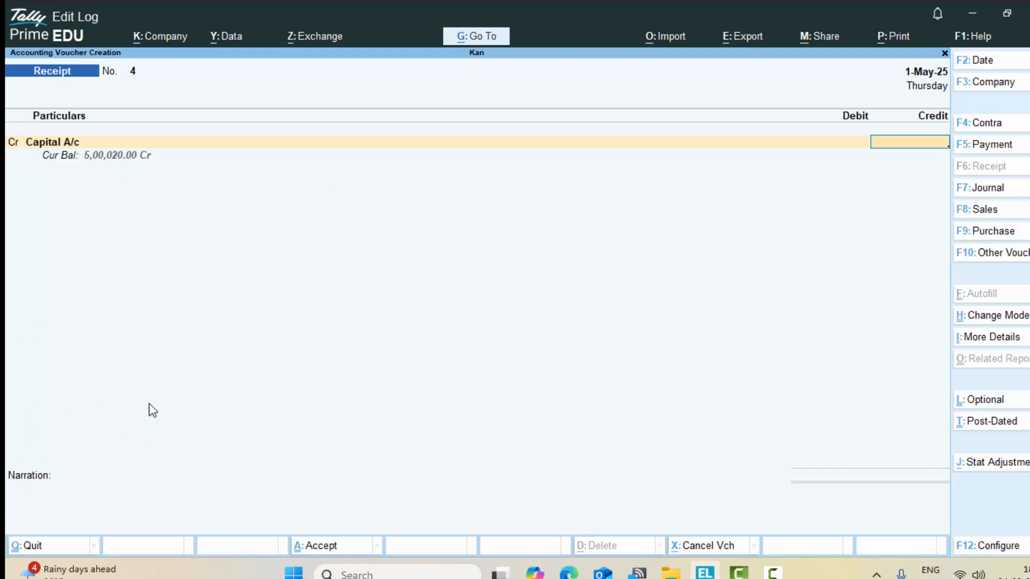
key(Escape)
key(y)
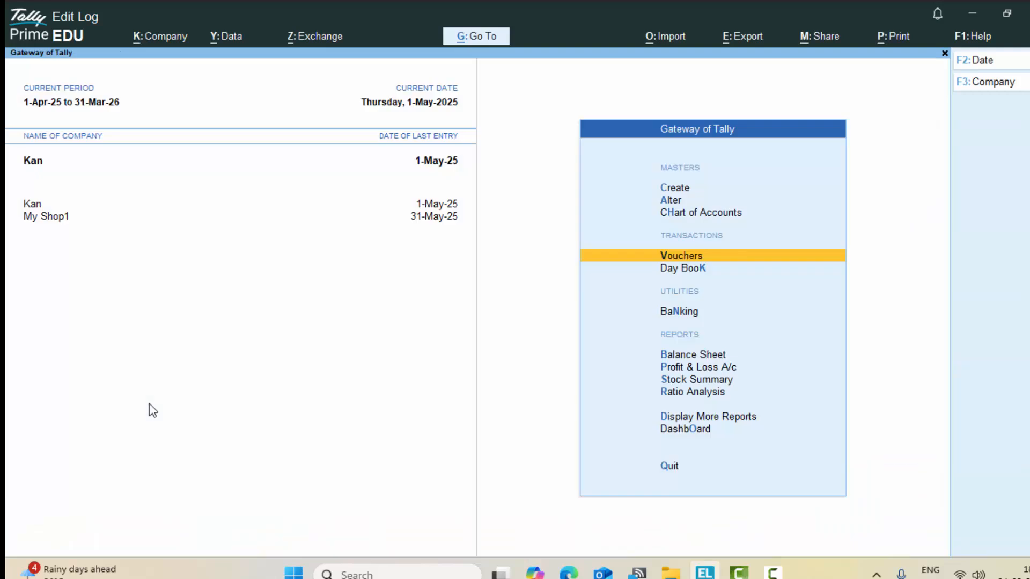
key(Return)
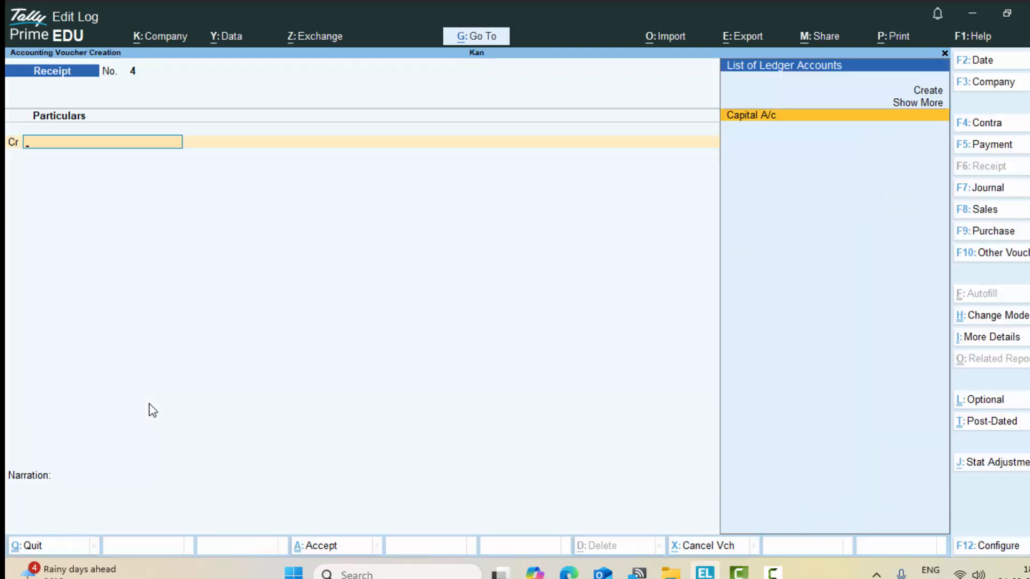
Step: Start Purchase voucher No. 1 and enter supplier invoice number 9987
click(985, 232)
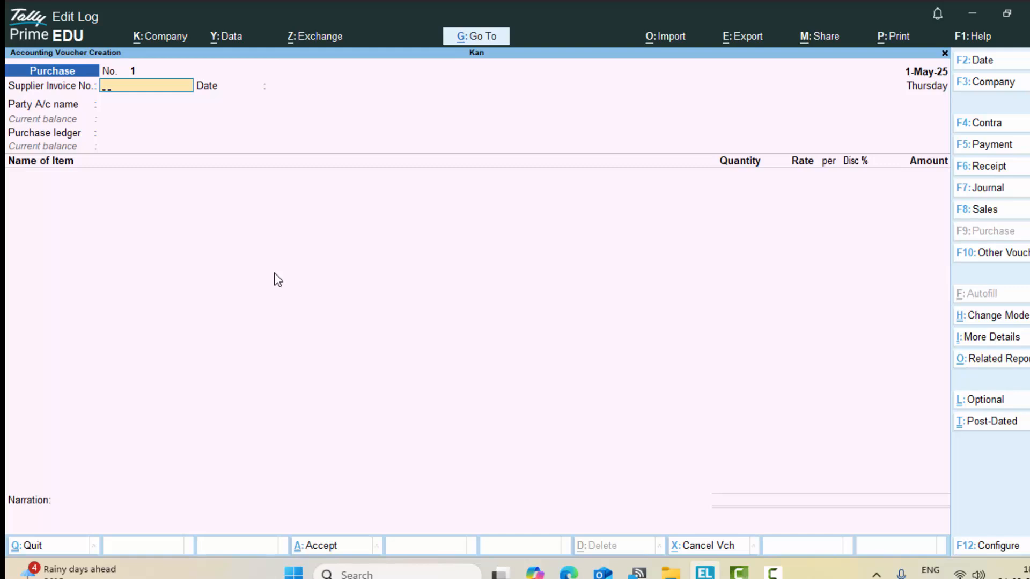
text(9987)
key(Return)
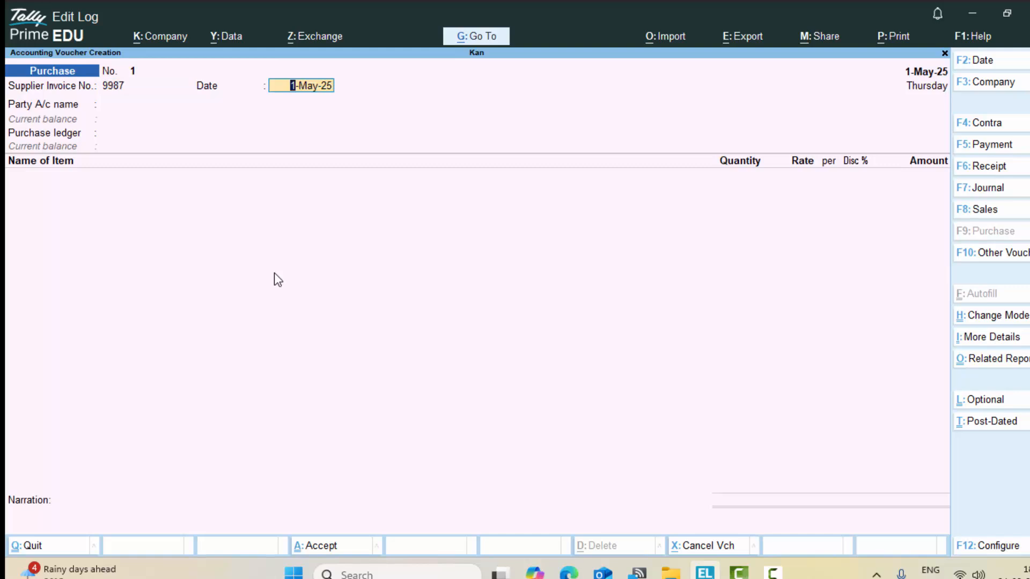
Step: Try dating the voucher 31-3-2025; after it is rejected, cancel and keep 1-May-25
key(F2)
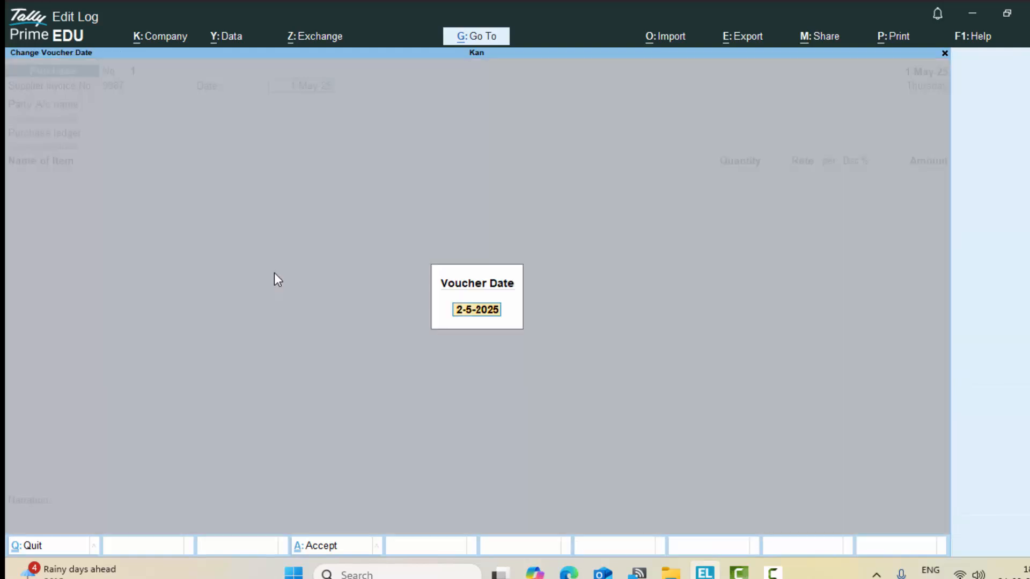
text(31-3-25)
key(Return)
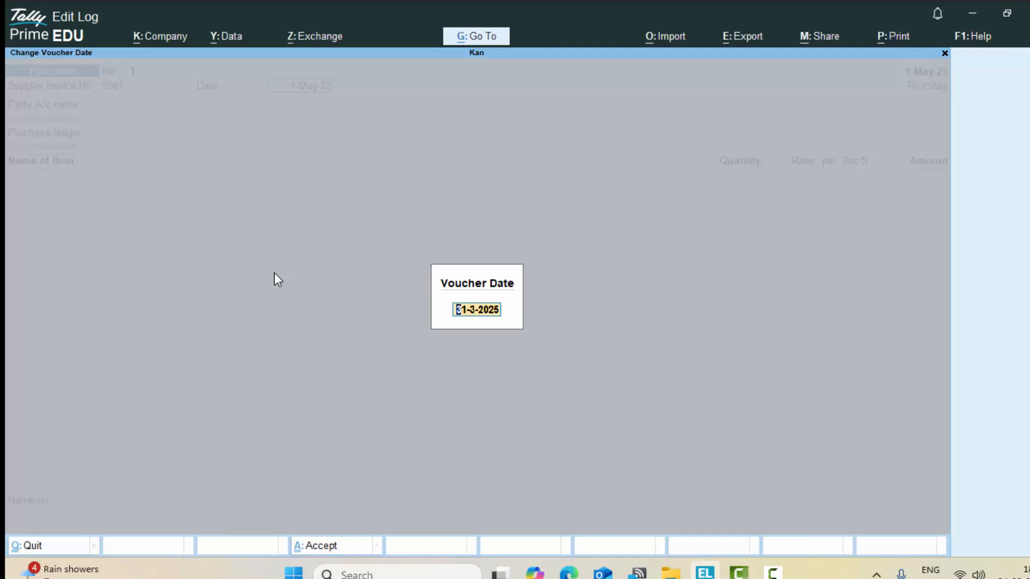
key(Escape)
key(Escape)
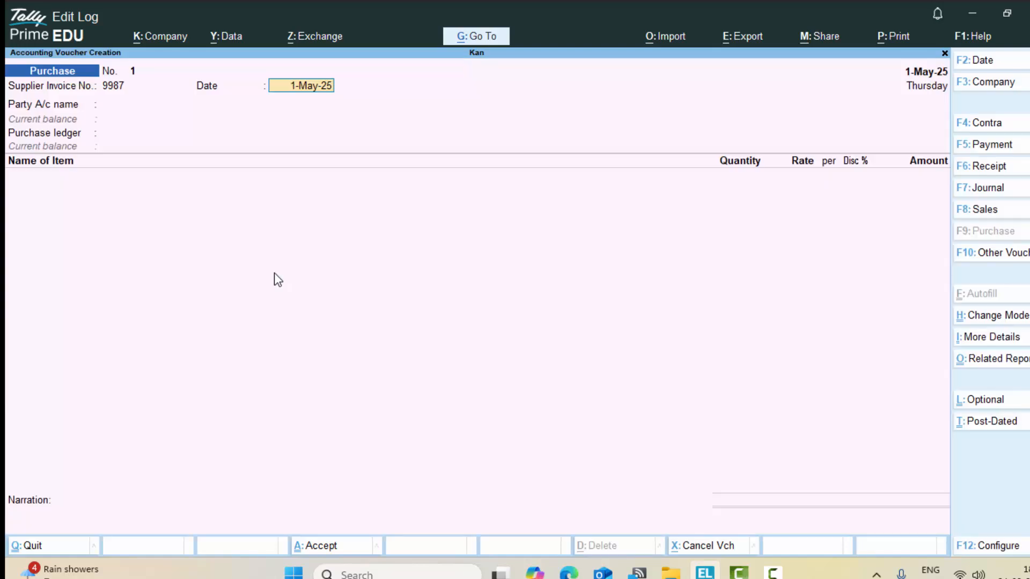
Step: Keep the date 1-May-25, move to Party A/c name, and briefly view the alternate voucher options
key(Return)
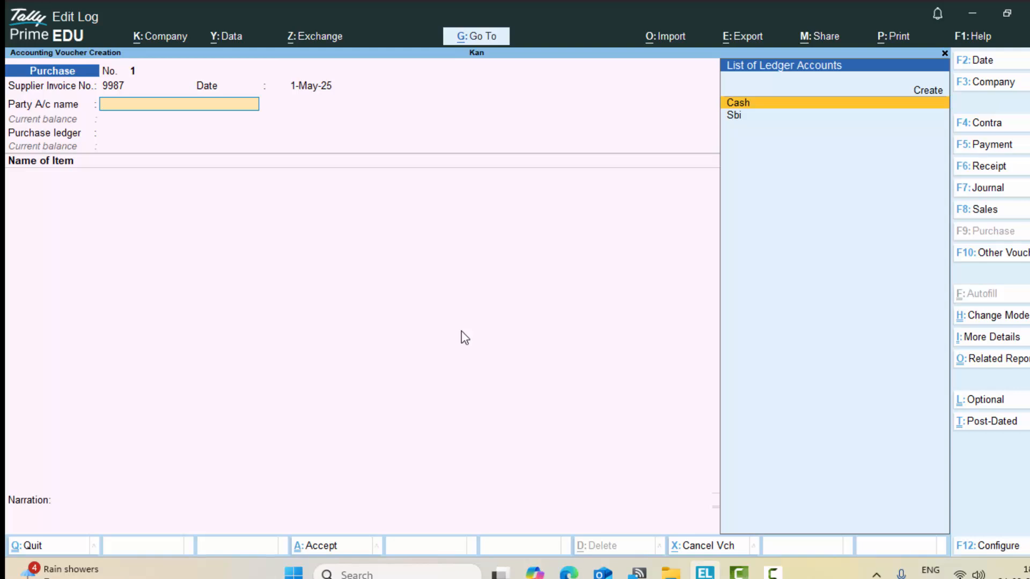
key(alt)
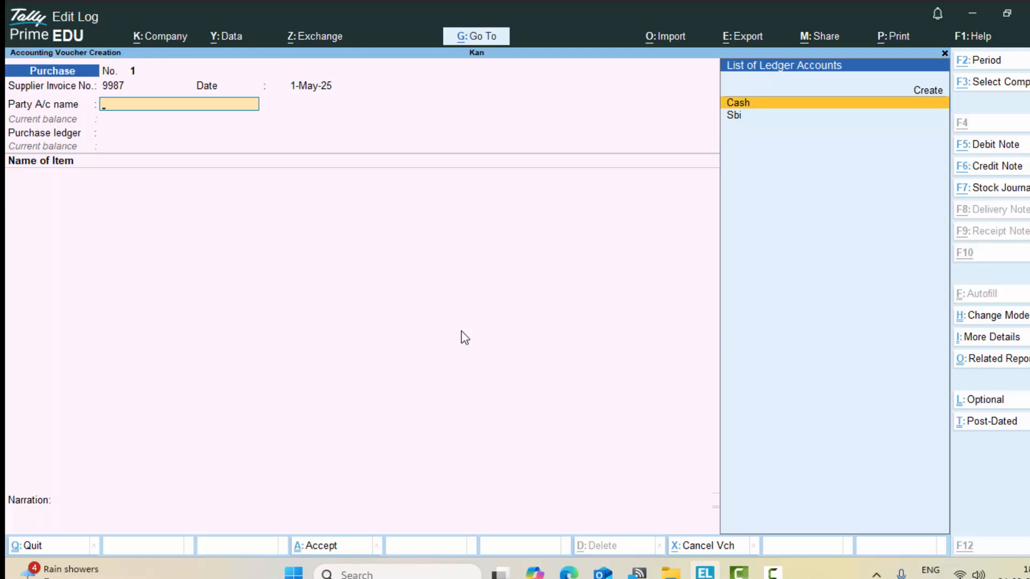
key(alt)
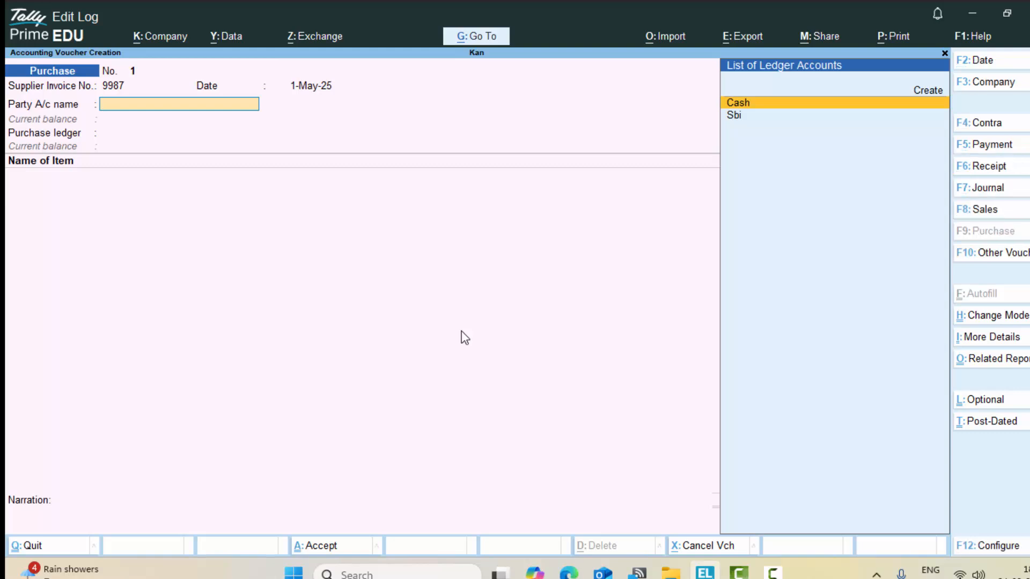
Step: Create a new ledger named Supplier 1 under the Sundry Creditors group
click(929, 91)
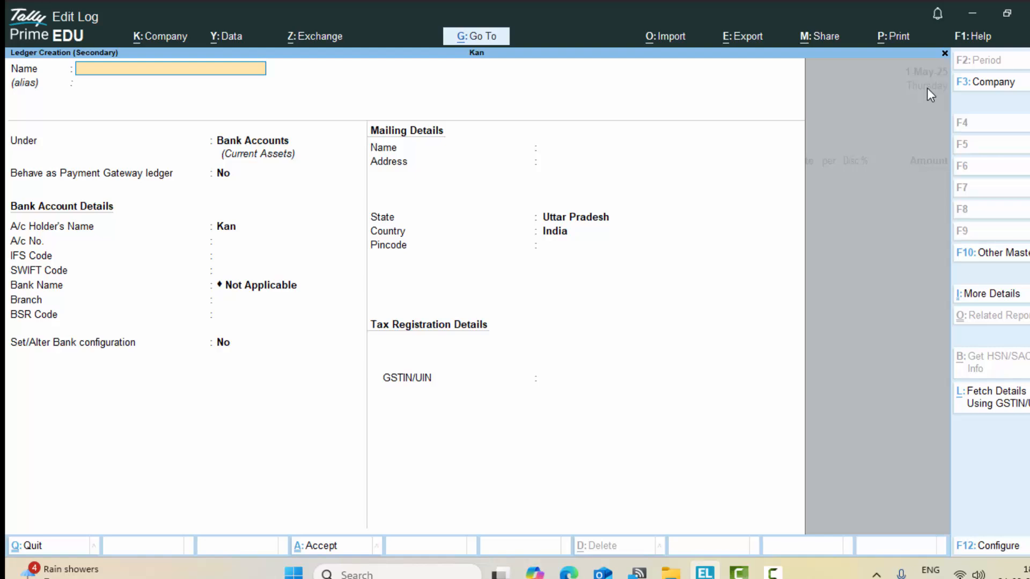
text(Supplier 1)
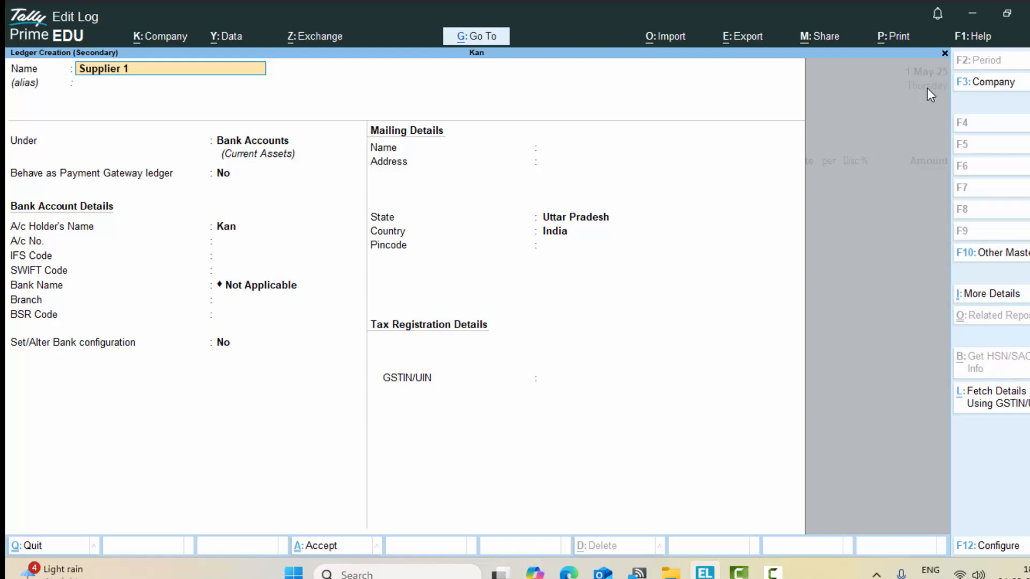
key(Return)
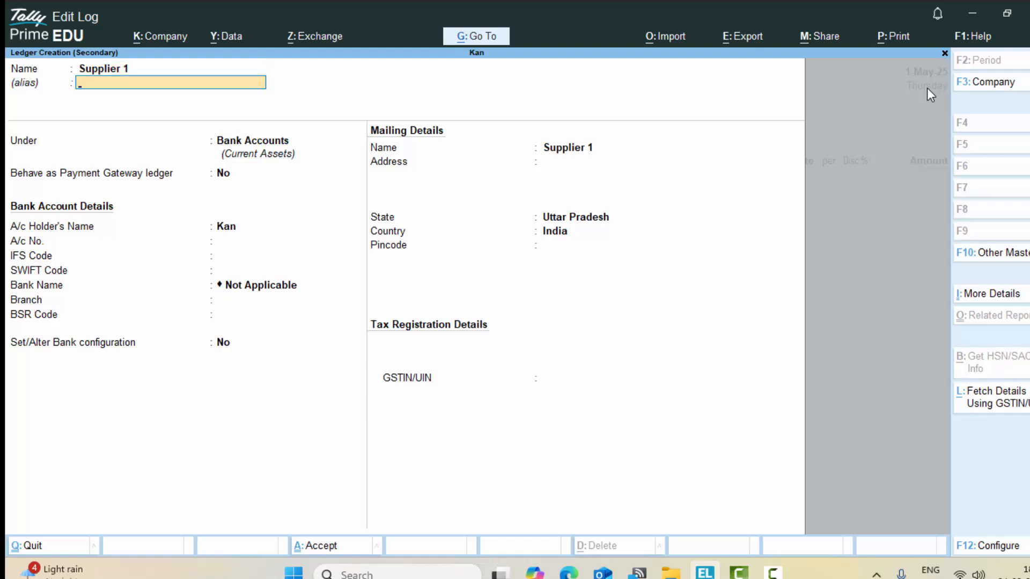
key(Return)
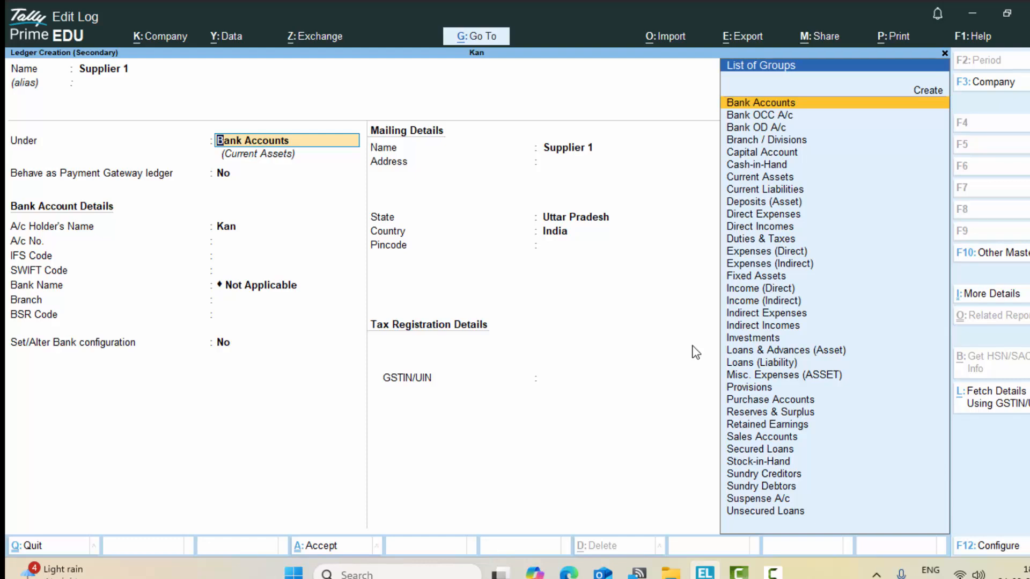
text(S)
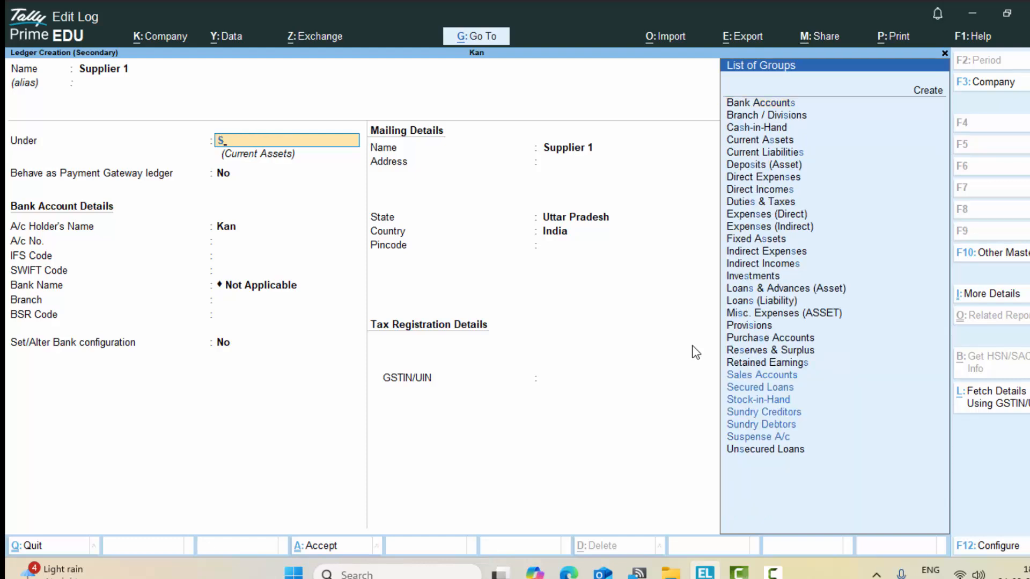
click(779, 413)
click(780, 413)
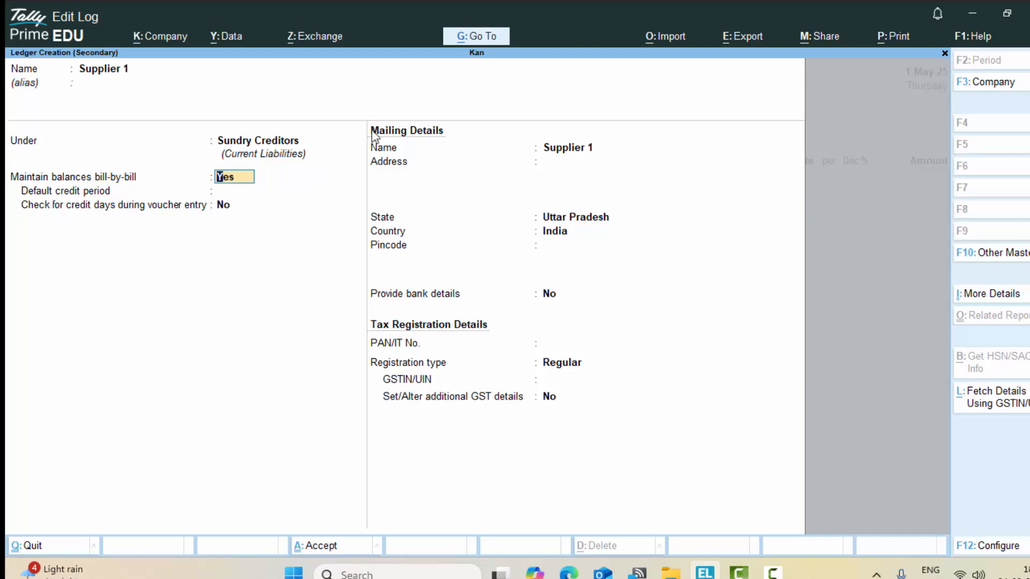
Step: Keep bill-by-bill balances at Yes and set Supplier 1's state to Madhya Pradesh
key(Return)
key(Return)
key(Return)
key(Return)
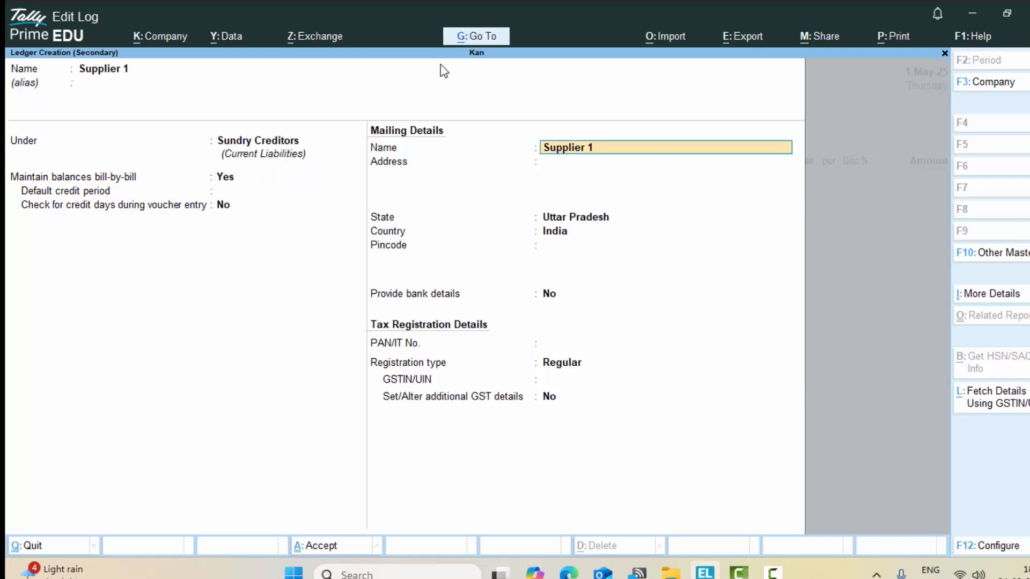
key(Return)
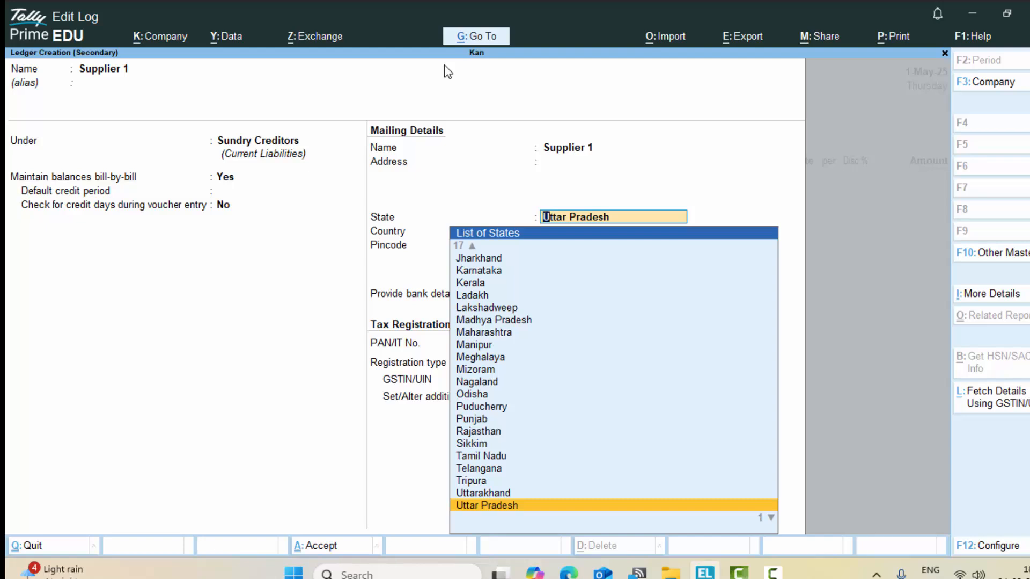
text(M)
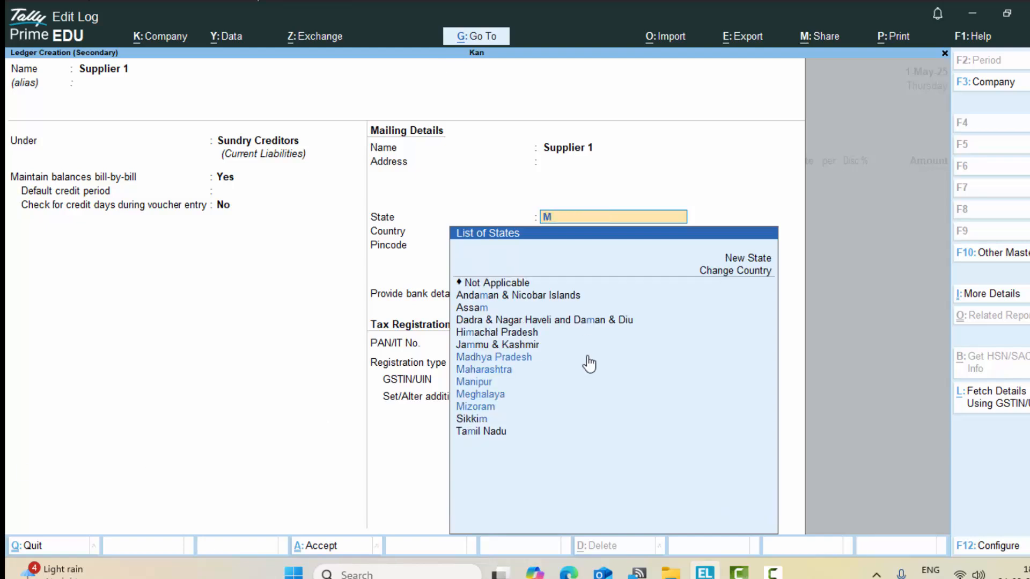
click(517, 362)
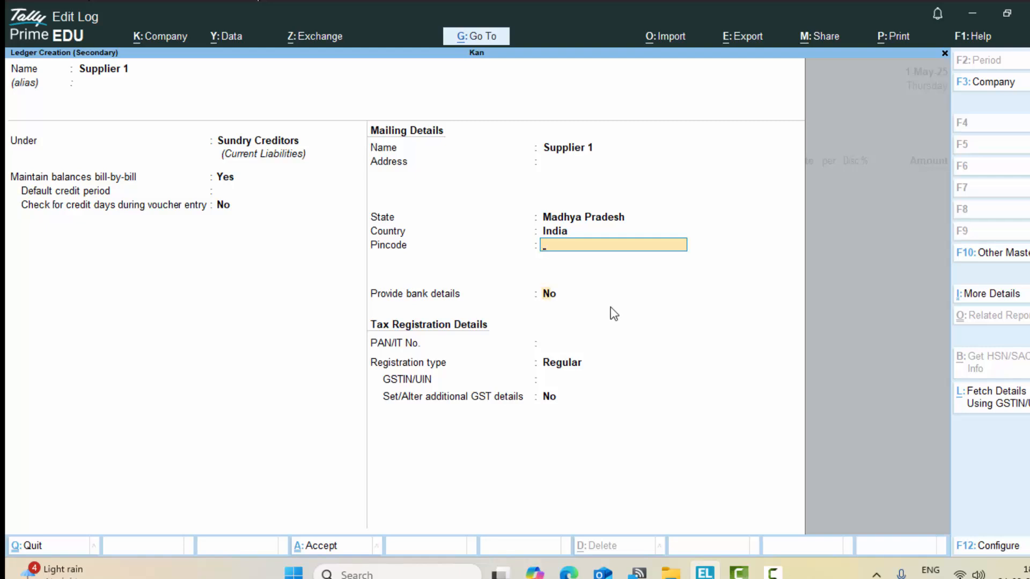
Step: Save Supplier 1 without a GSTIN and leave the receipt details blank
key(Return)
key(Return)
key(Return)
key(Return)
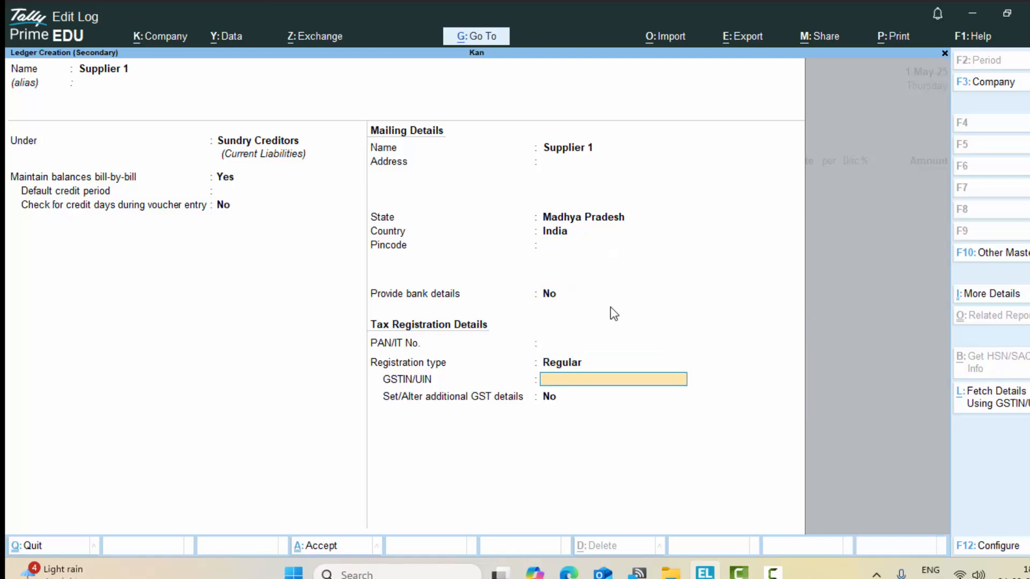
key(Return)
key(Return)
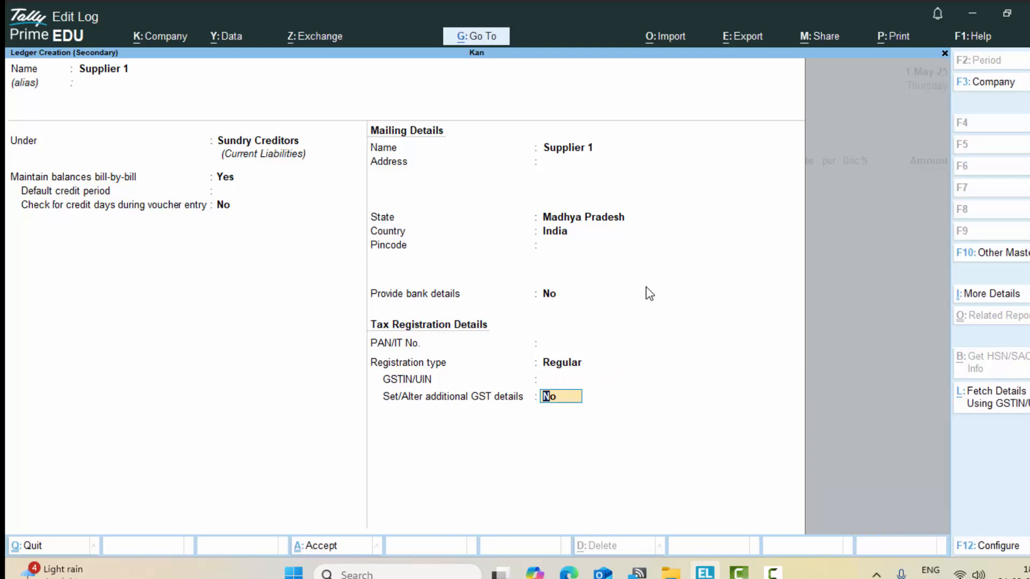
key(Return)
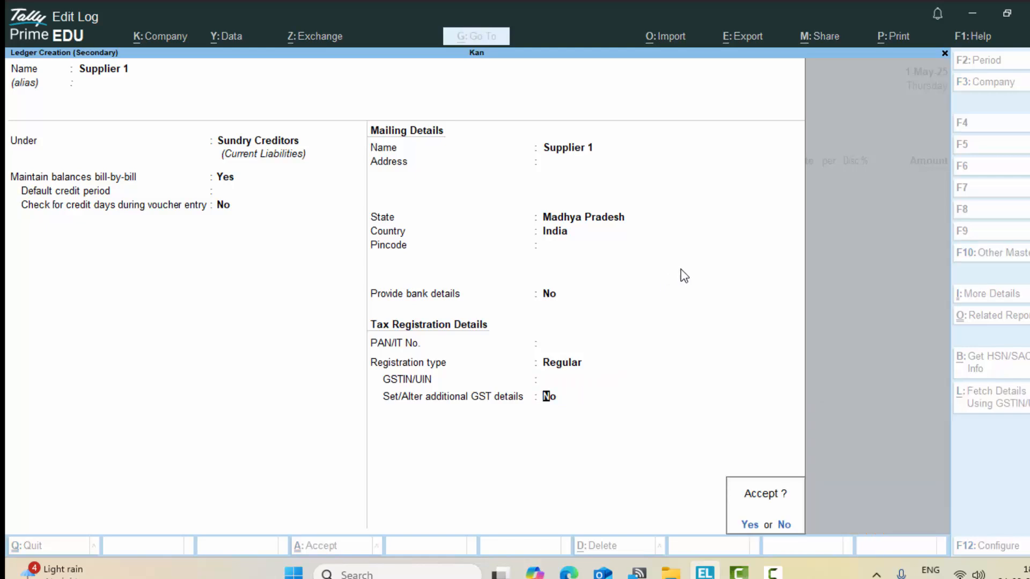
key(Return)
key(Return)
key(Return)
key(Return)
key(Return)
key(Return)
key(Return)
key(Return)
key(Return)
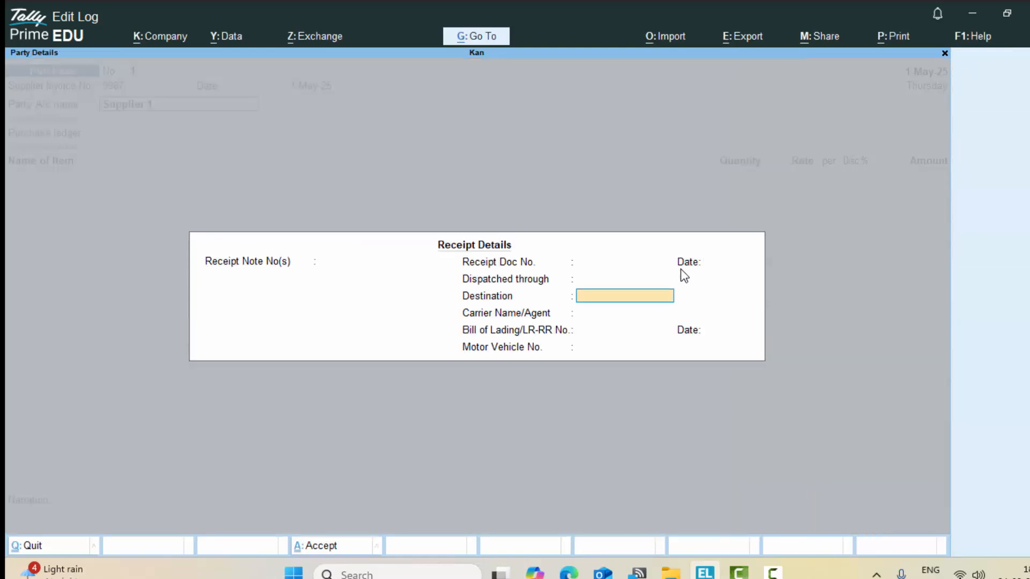
key(Return)
key(Return)
key(Return)
key(Return)
key(Return)
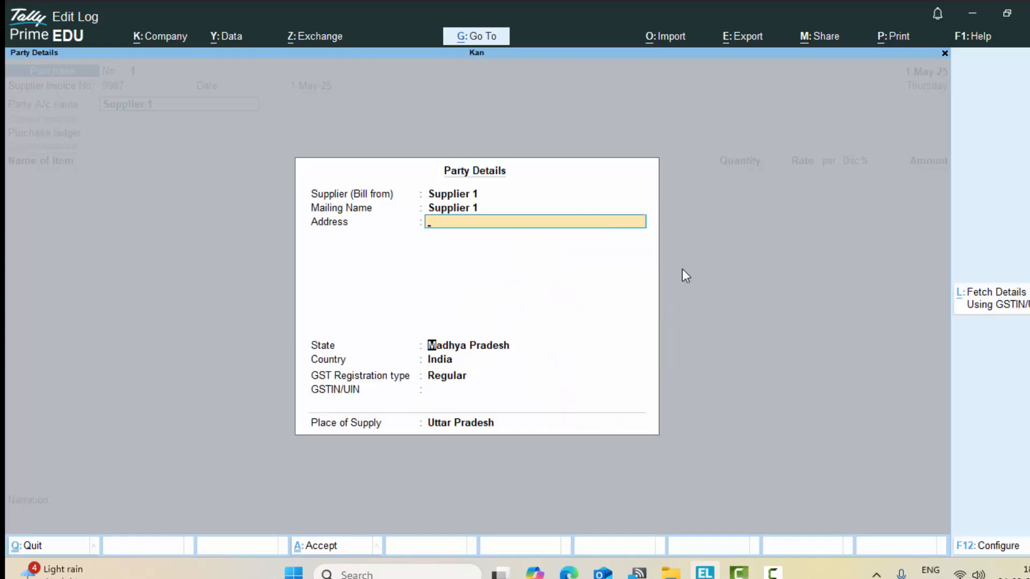
key(Return)
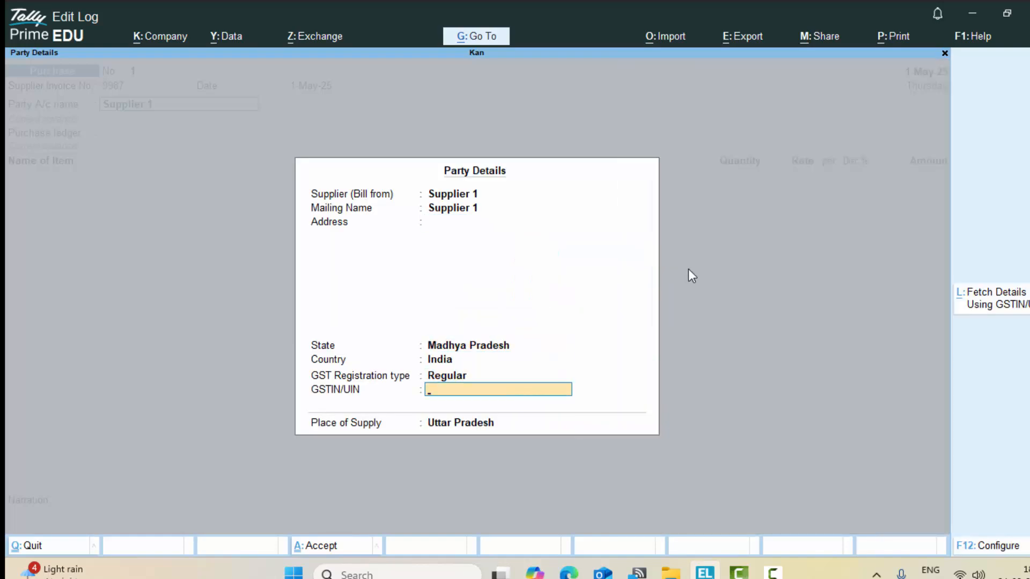
Step: Enter Supplier 1's GSTIN and accept Uttar Pradesh as place of supply
text(GVHJGFJHGFJHG)
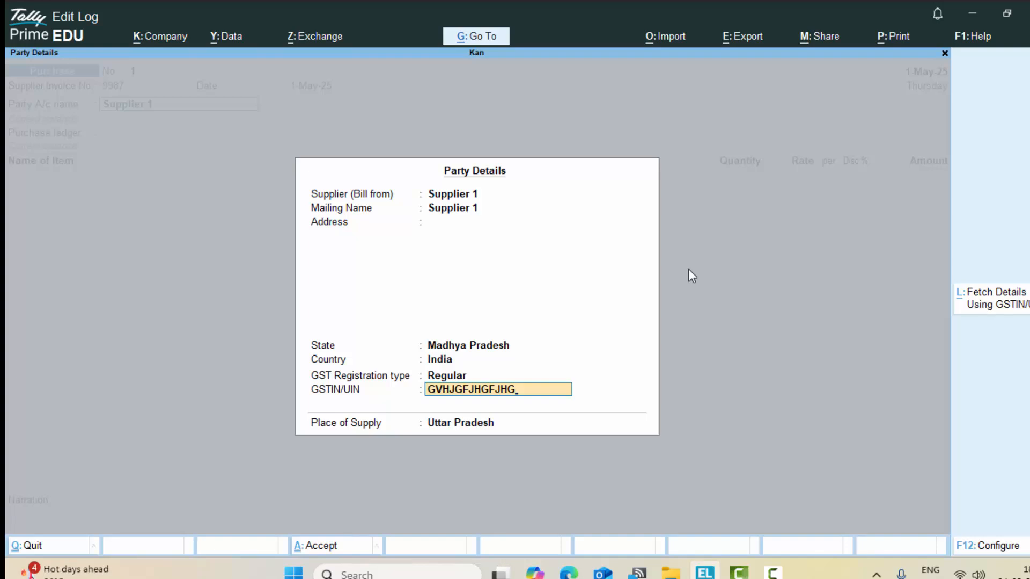
key(Return)
key(Return)
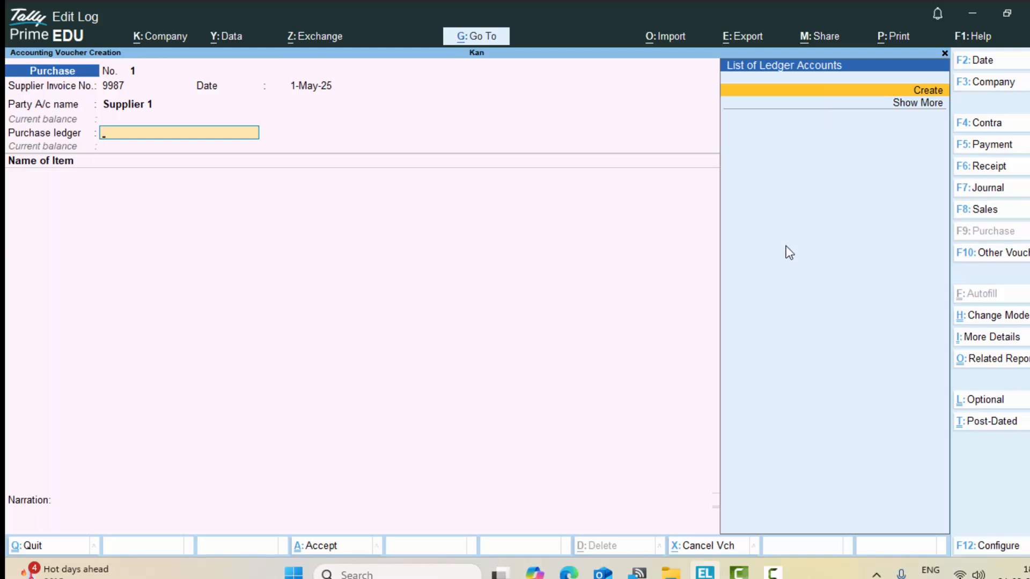
Step: Create a Purchase A/c ledger under Purchase Accounts and use it as the purchase ledger
click(917, 91)
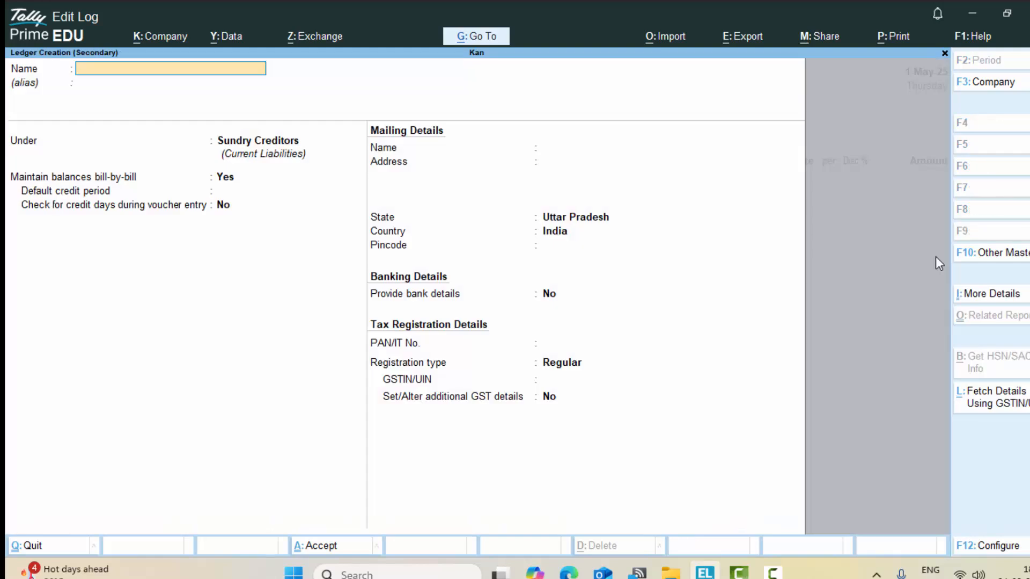
text(Purchase a/c)
key(Return)
key(Return)
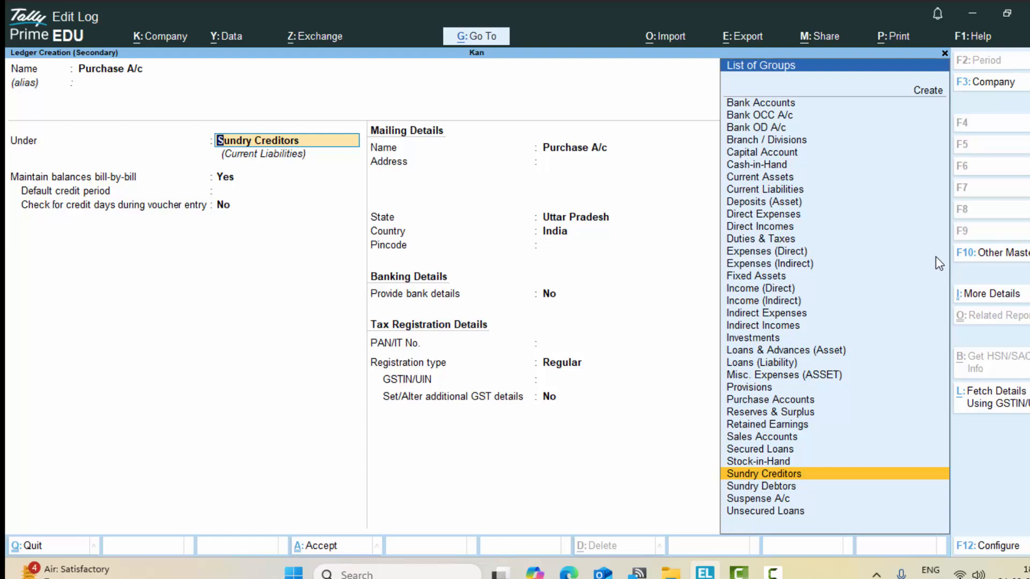
text(P)
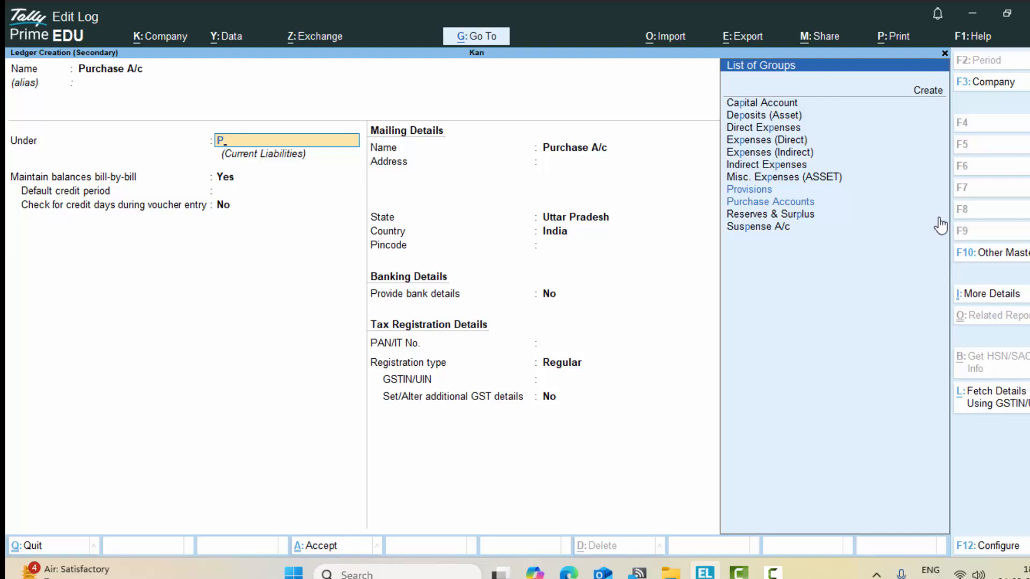
click(784, 207)
key(Return)
key(Return)
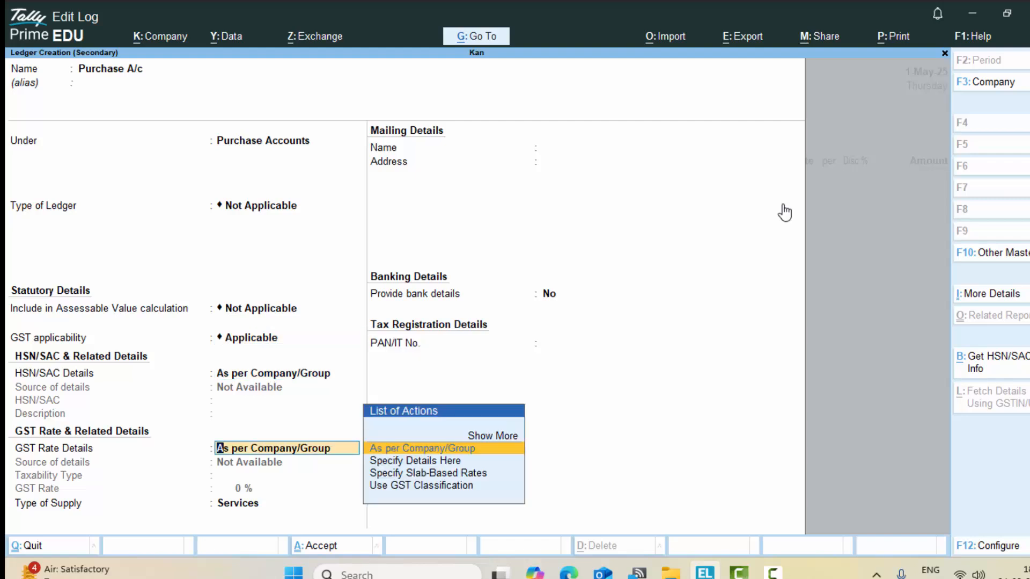
key(Return)
key(Return)
key(Return)
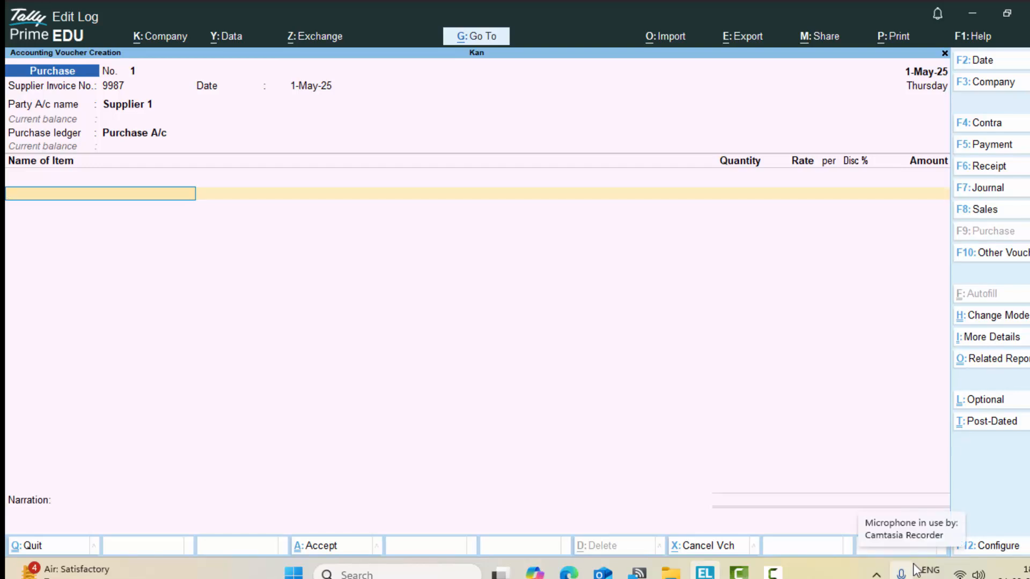
Step: Quit the unfinished purchase voucher and open Master Creation from Gateway of Tally
key(Escape)
key(Return)
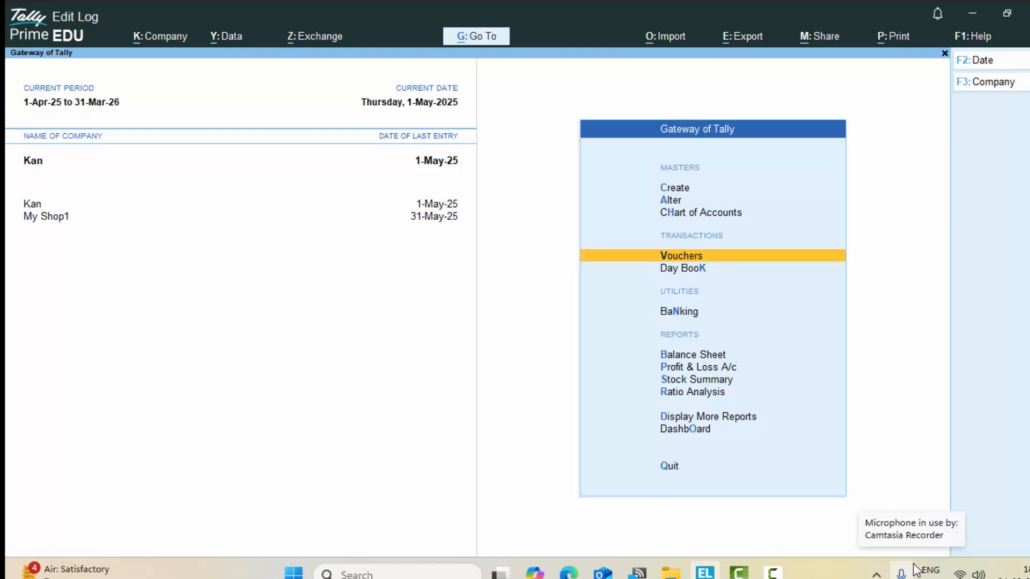
key(Up)
key(Up)
key(Up)
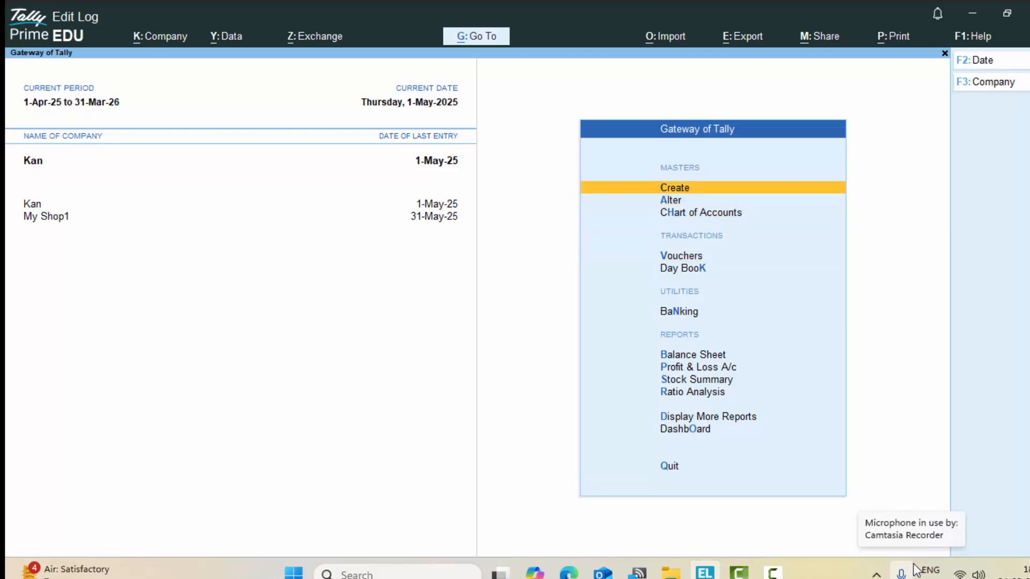
key(Return)
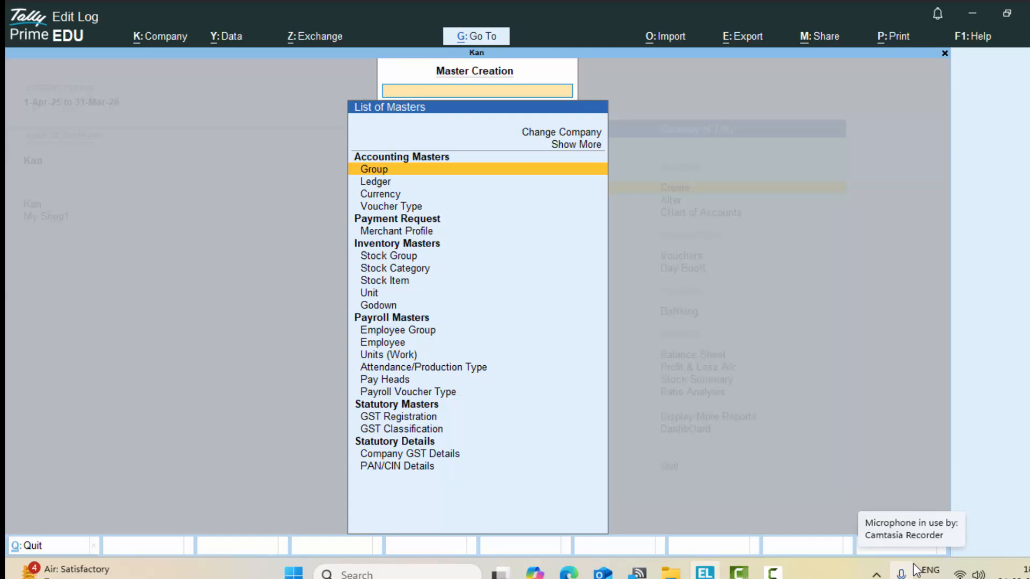
key(Down)
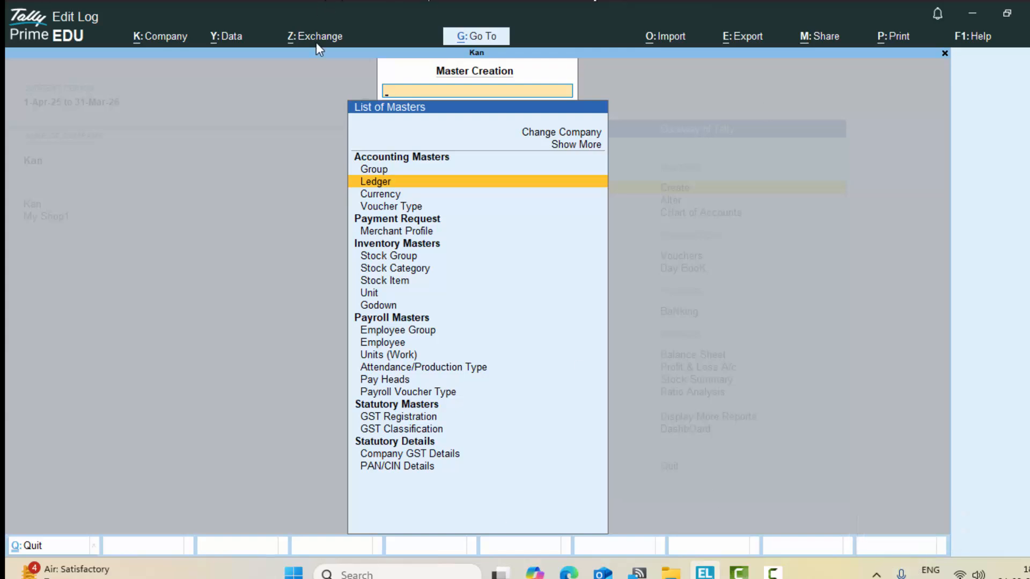
Step: Start a stock item named Led under Primary and begin creating a new unit for it
click(384, 280)
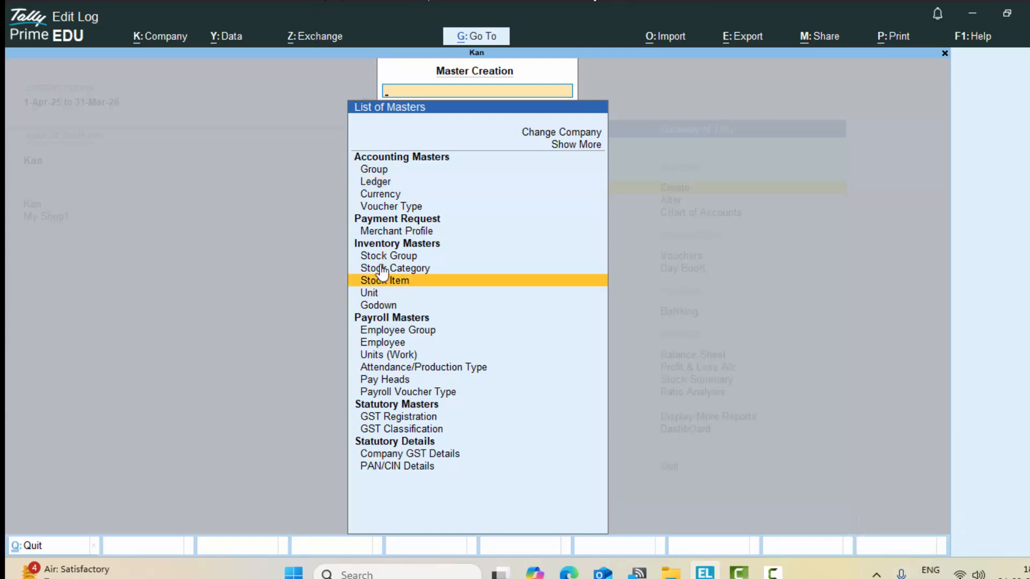
key(Return)
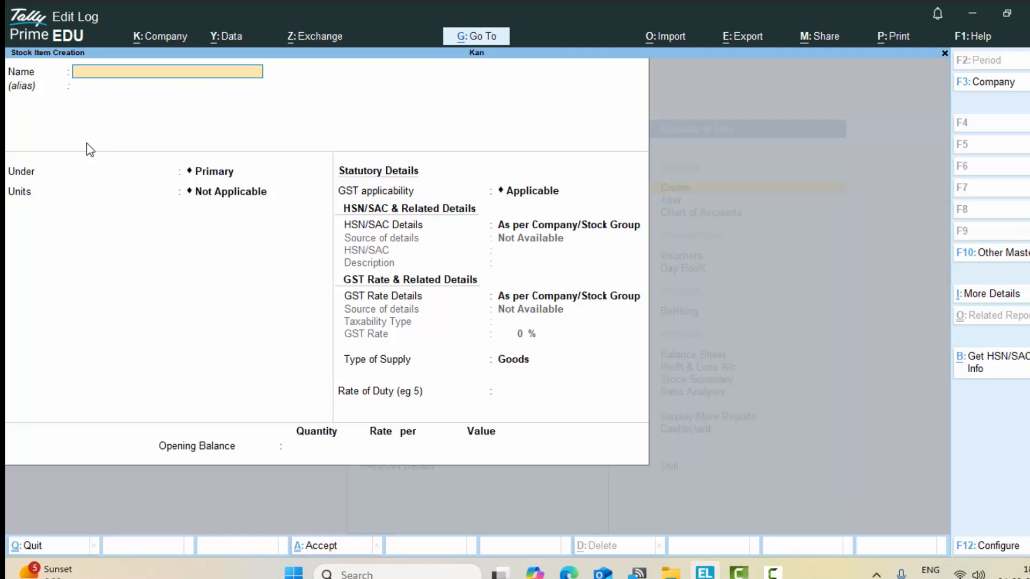
text(Led)
key(Return)
key(Return)
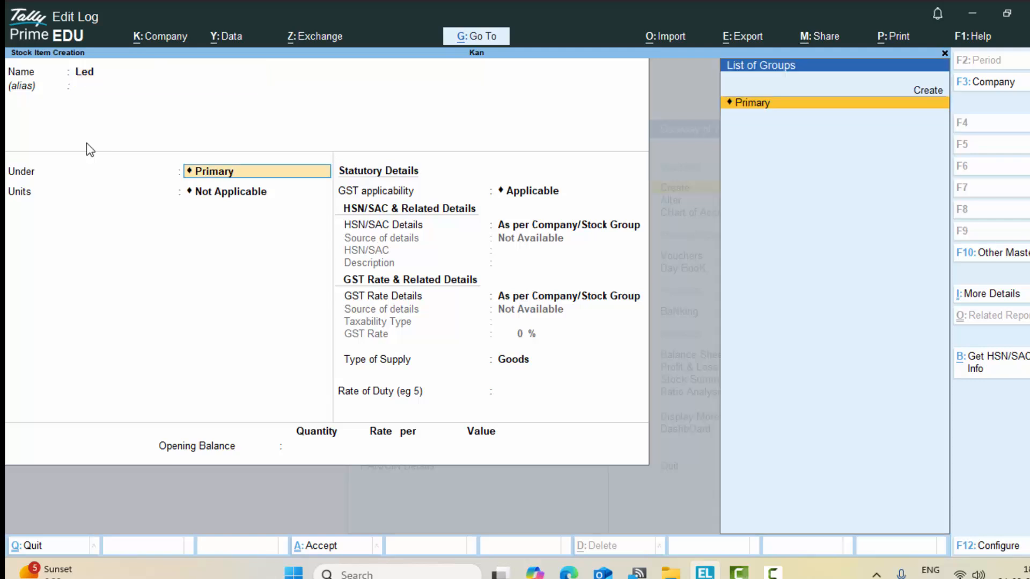
key(Return)
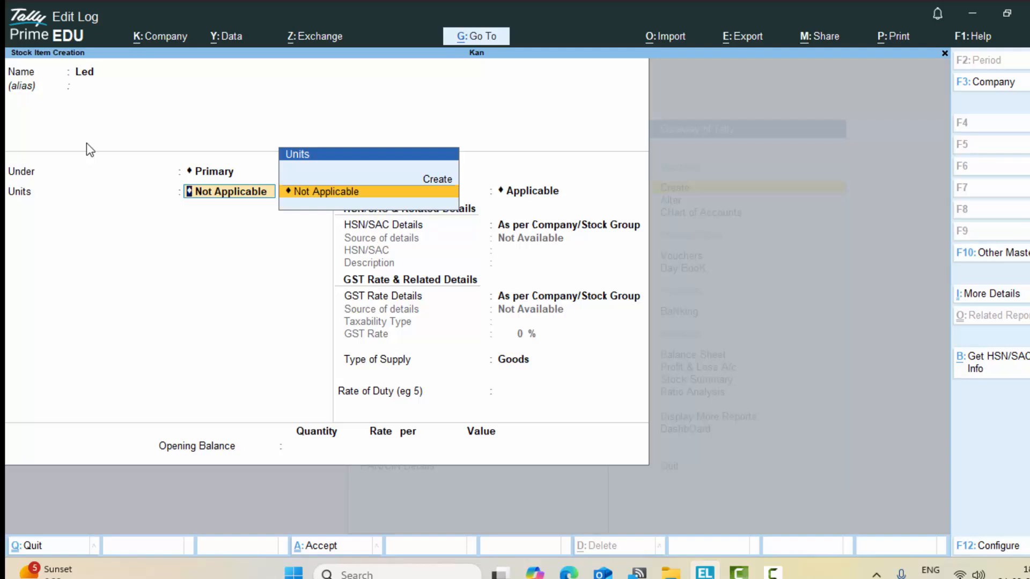
key(Up)
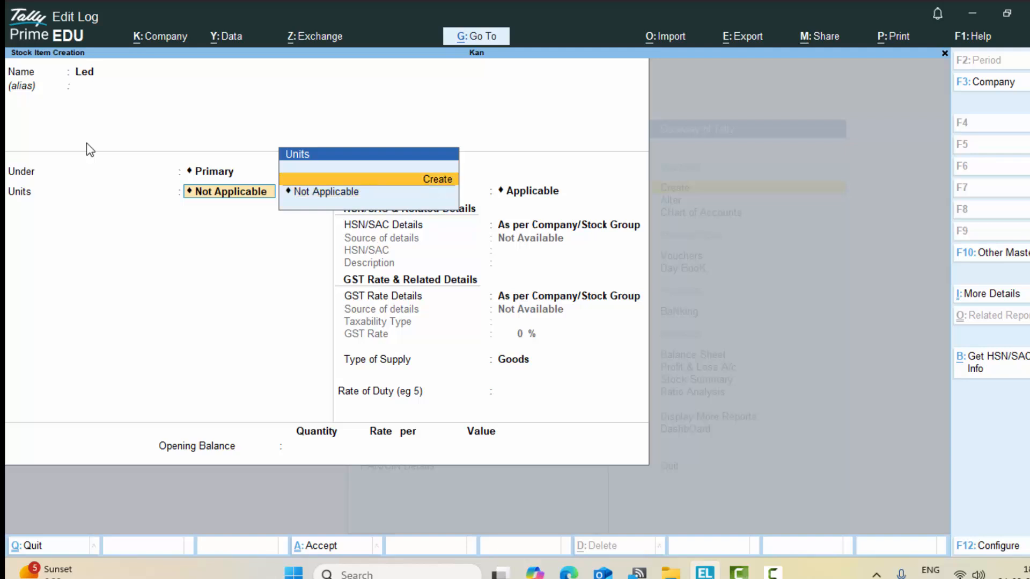
key(Return)
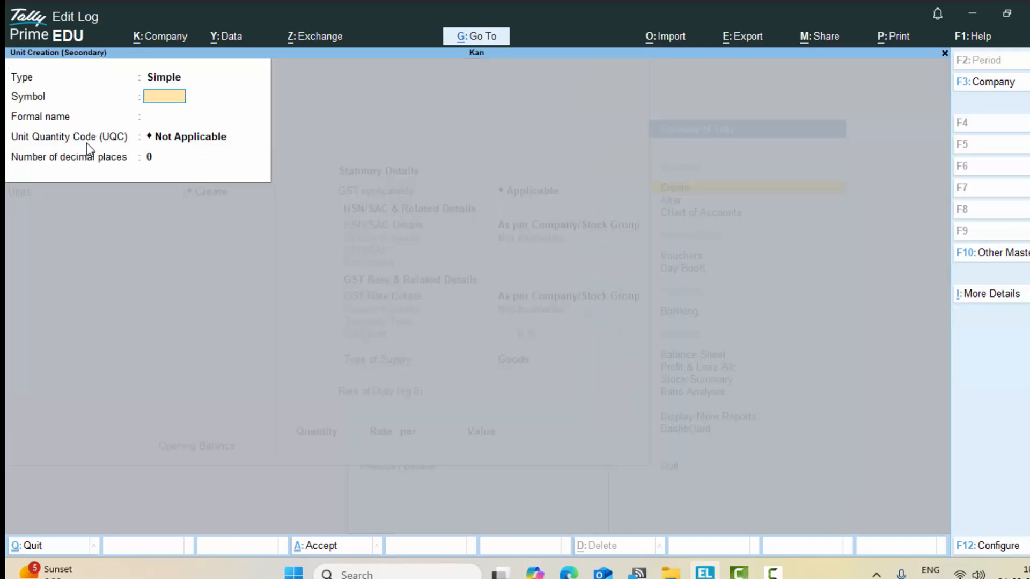
Step: Define unit pcs with formal name Piece, UQC PCS-PIECES and 0 decimal places
text(pcs)
key(Return)
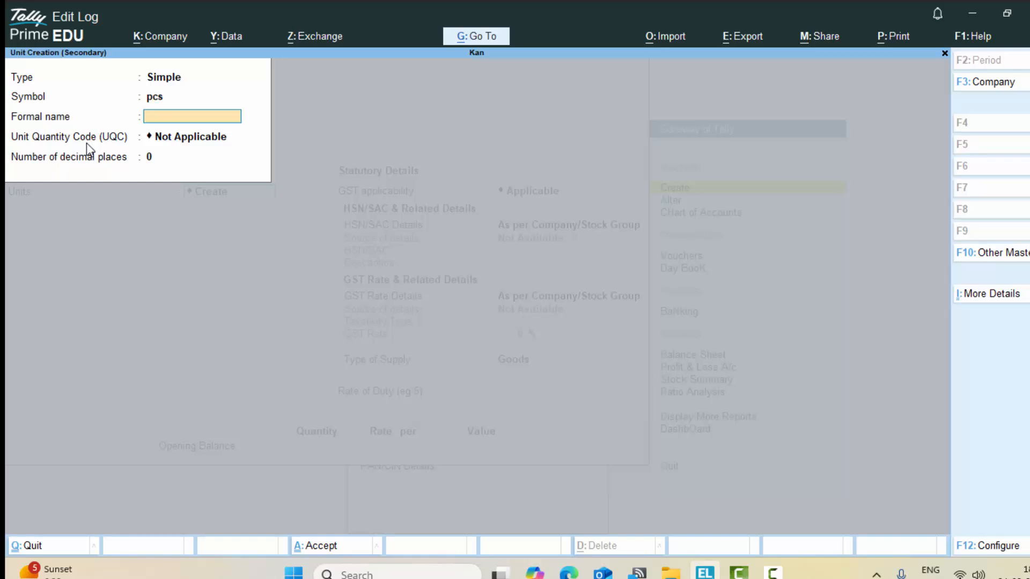
text(Piece)
key(Return)
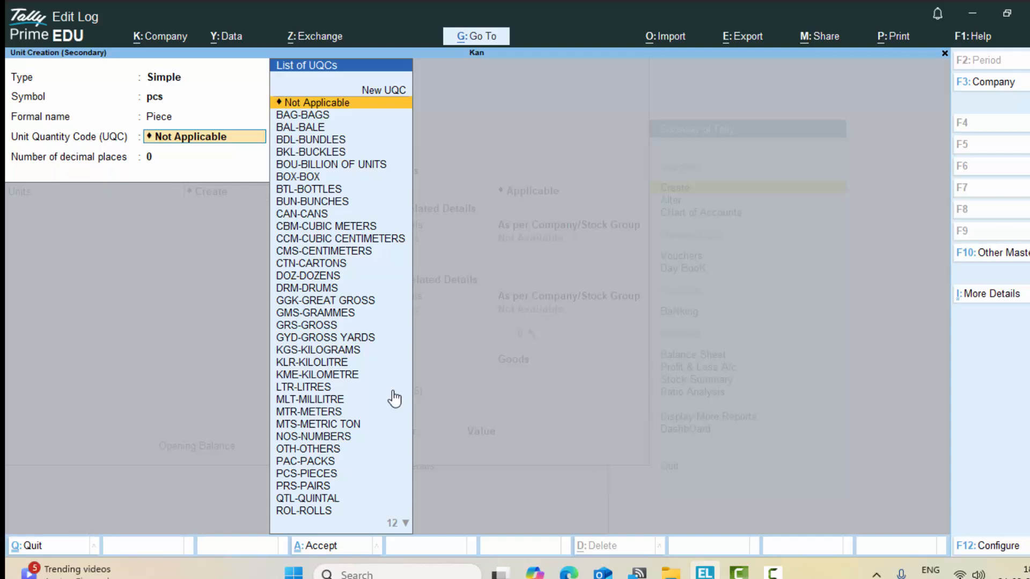
text(p)
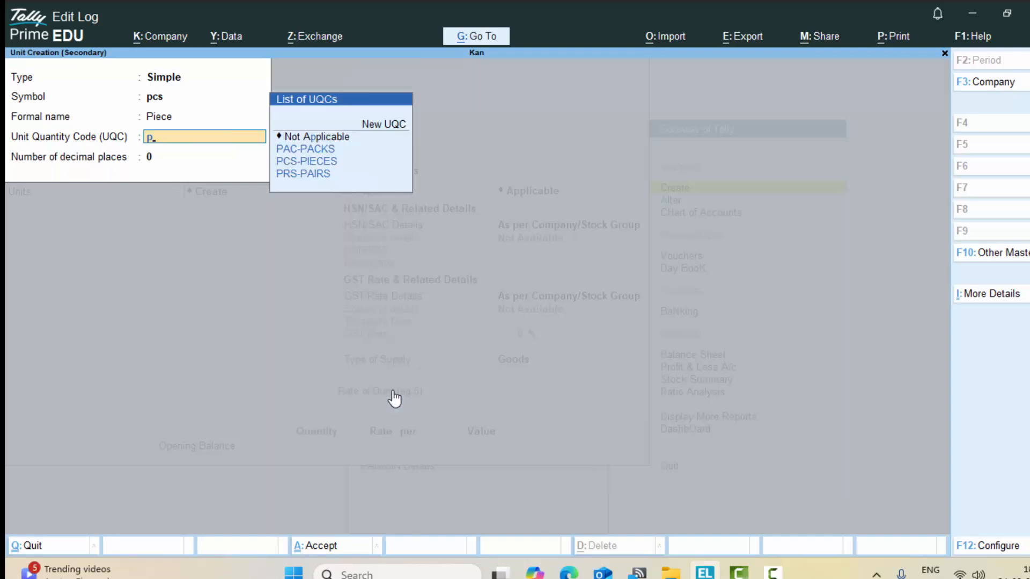
click(314, 163)
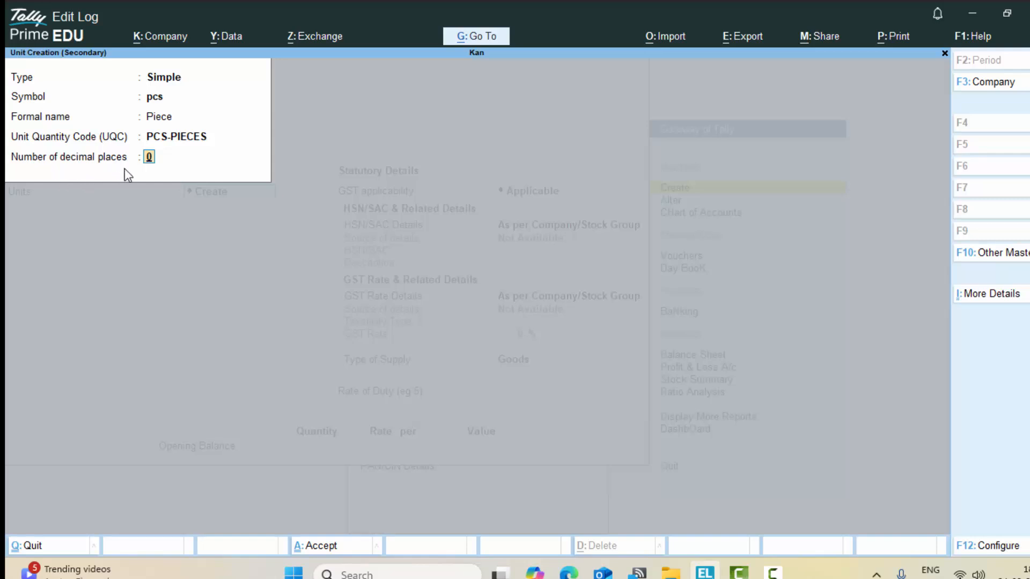
key(Return)
key(Return)
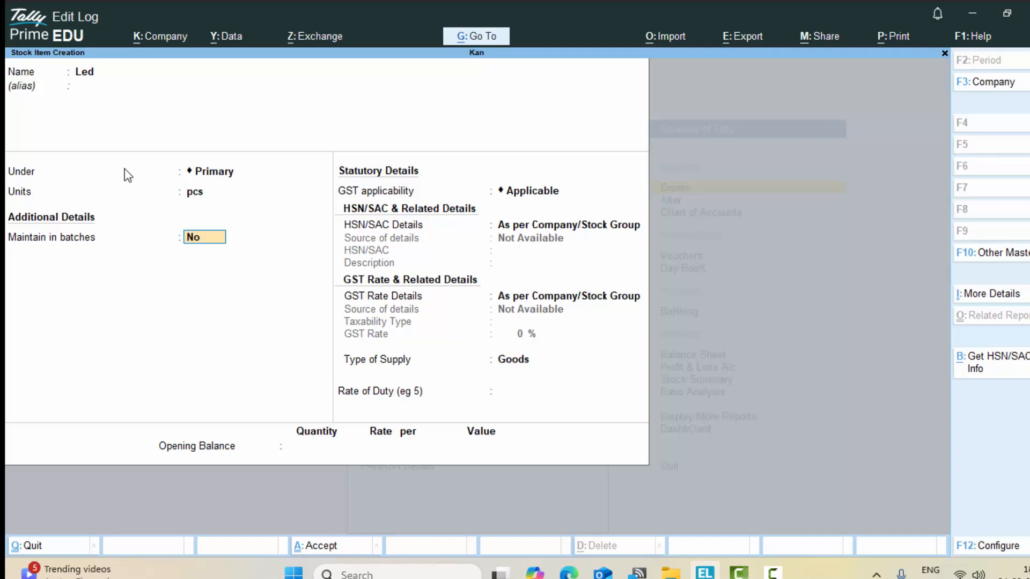
Step: Finish the Led stock item's remaining fields and save it
key(Return)
key(Return)
key(Return)
key(Return)
key(Return)
key(Return)
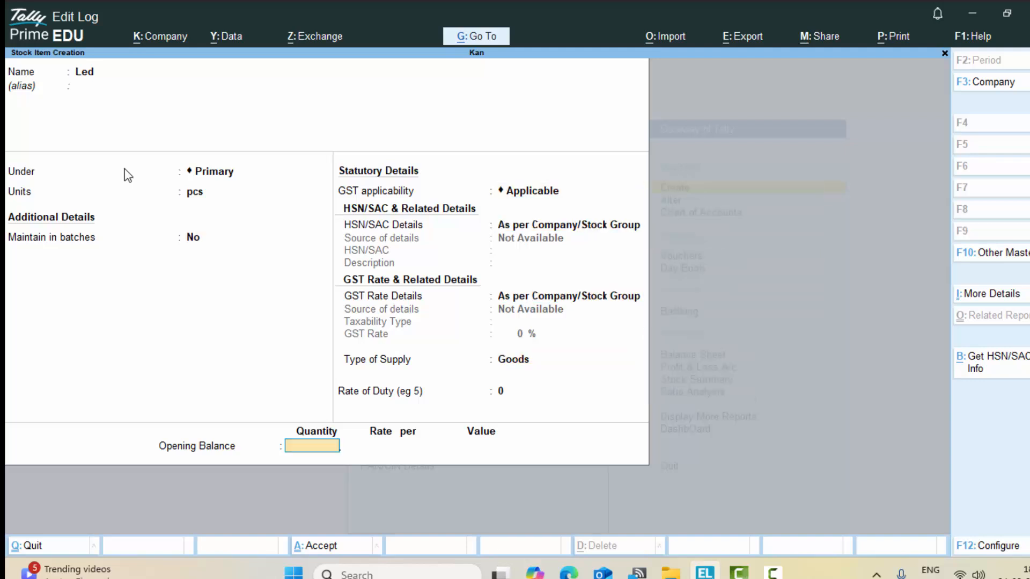
key(Return)
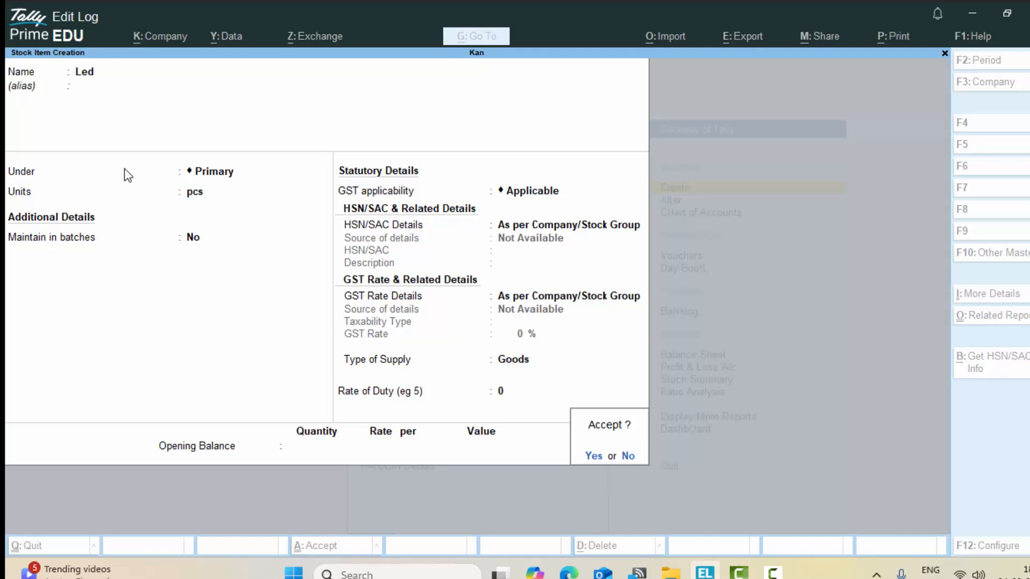
key(Return)
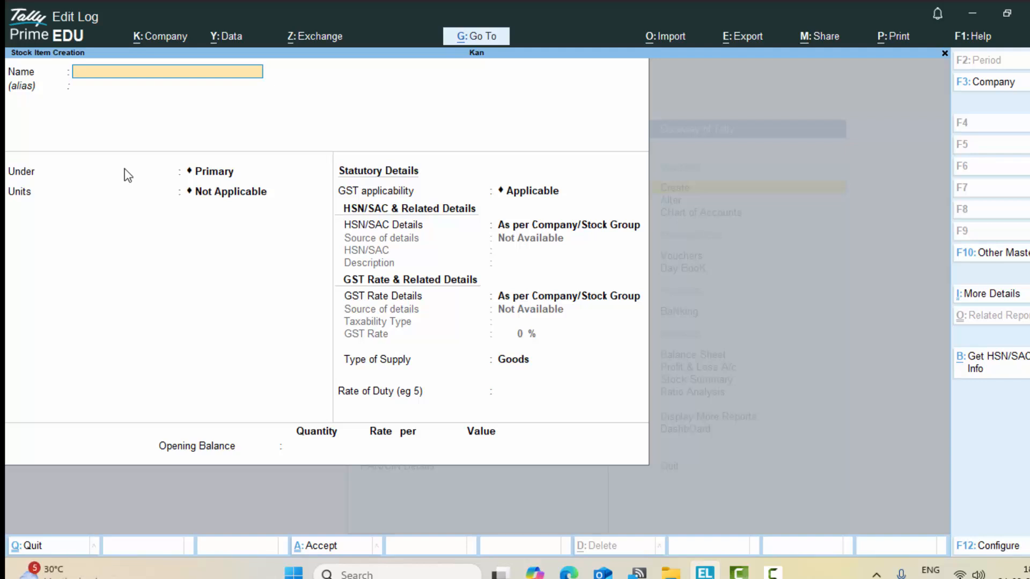
Step: Create stock item Box with unit pcs and supply type Goods, and save it
text(Box)
key(Return)
key(Return)
key(Return)
key(Return)
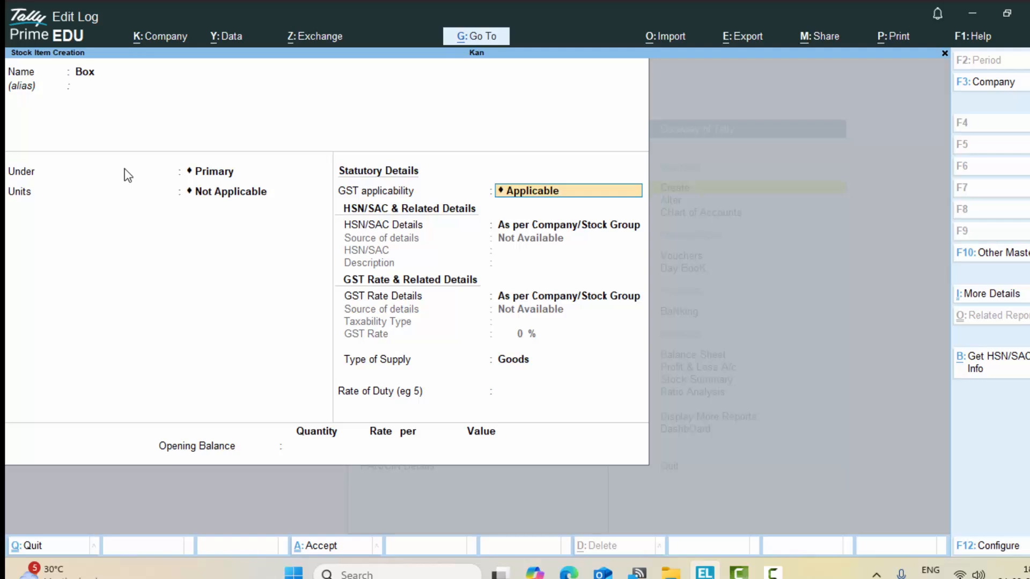
key(shift+Tab)
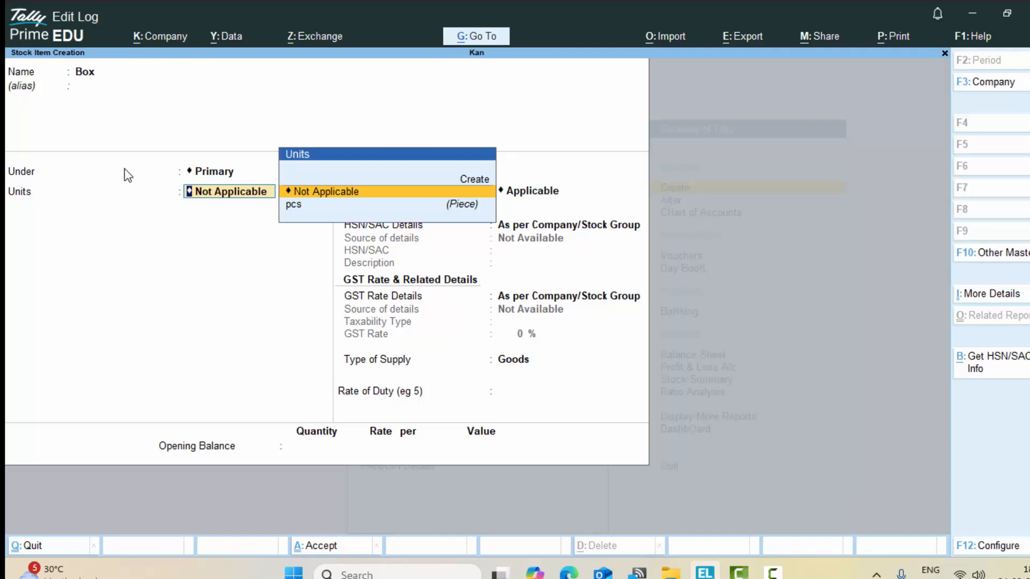
key(Down)
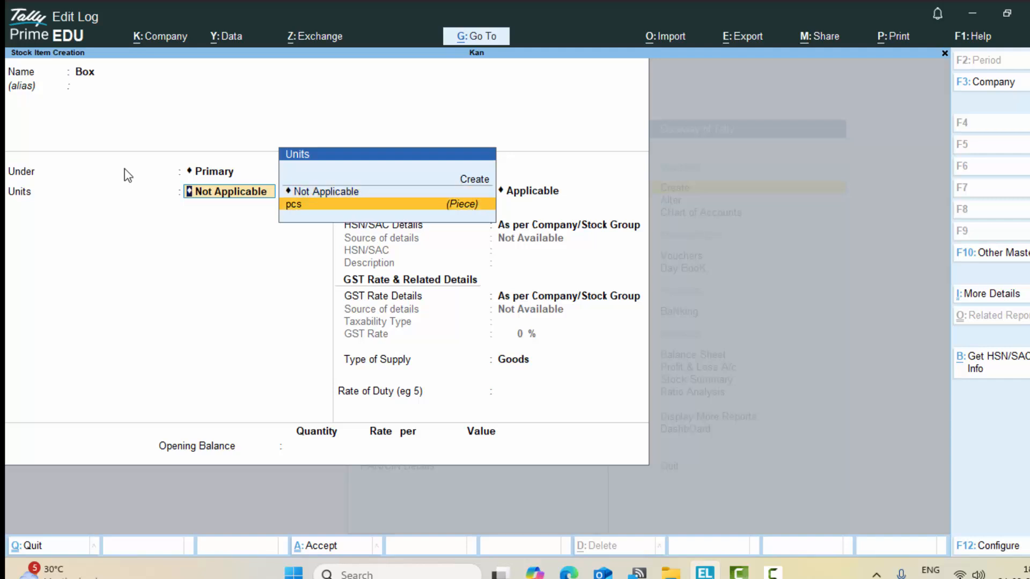
key(Return)
key(Return)
key(Return)
key(Return)
key(Return)
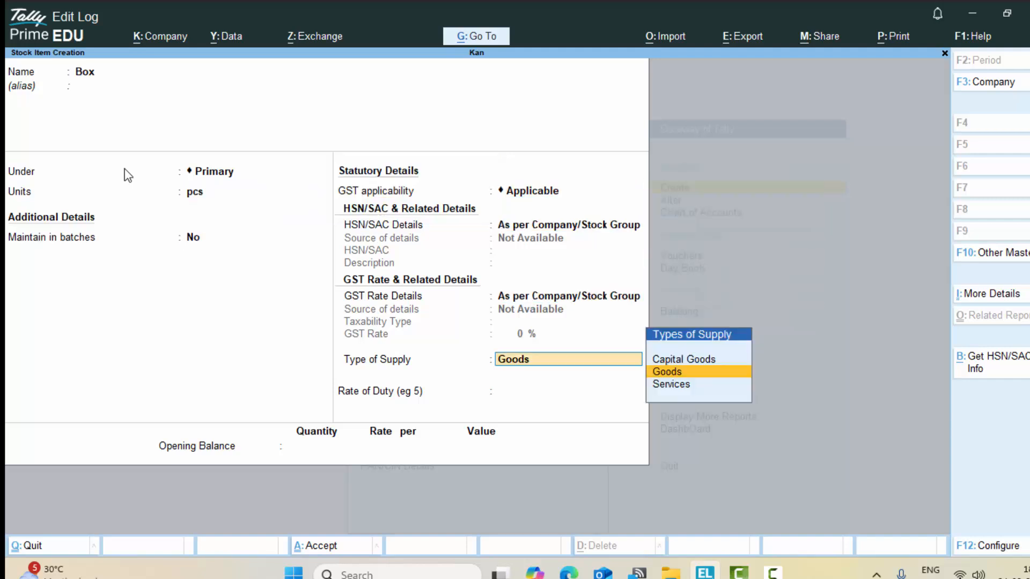
key(Return)
key(Return)
key(Return)
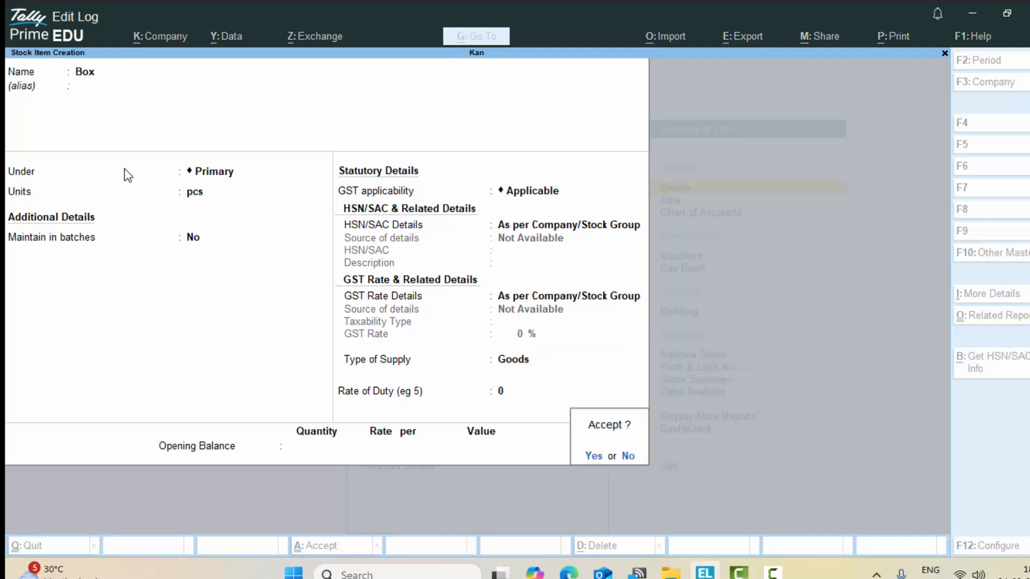
key(Return)
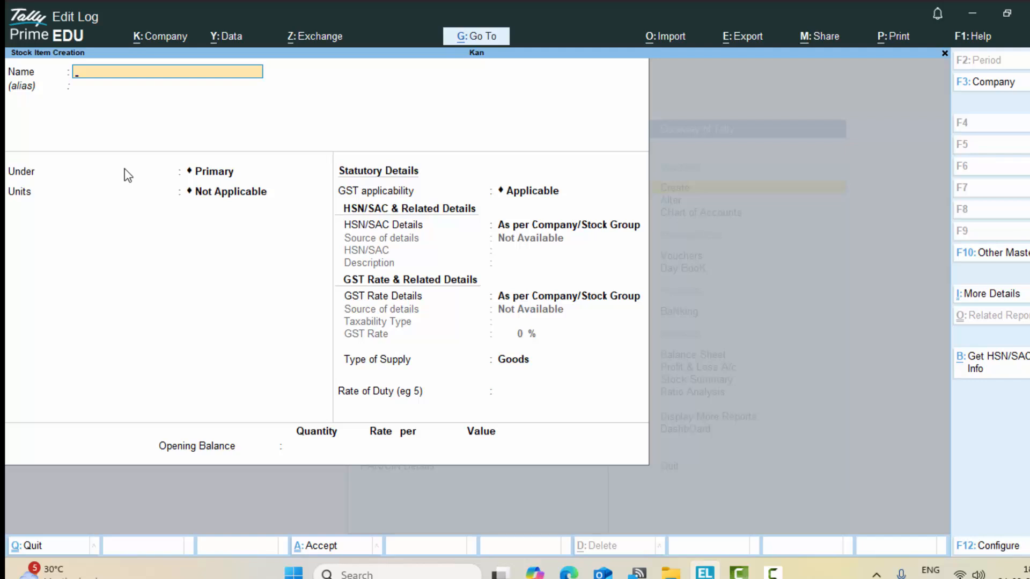
Step: Enter Wire as a new stock item and start creating a new unit for it
text(Wire)
key(Return)
key(Return)
key(Return)
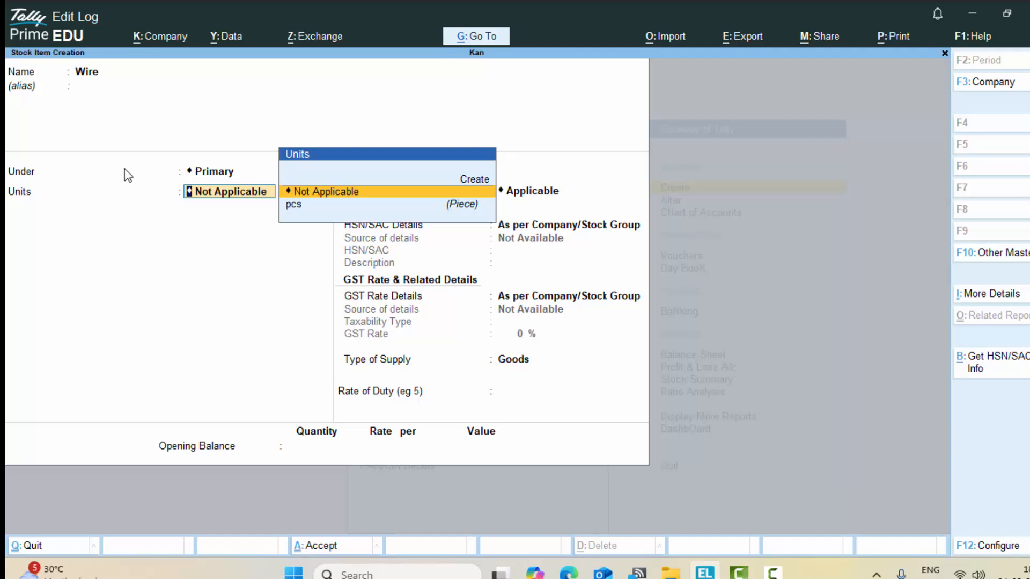
key(Up)
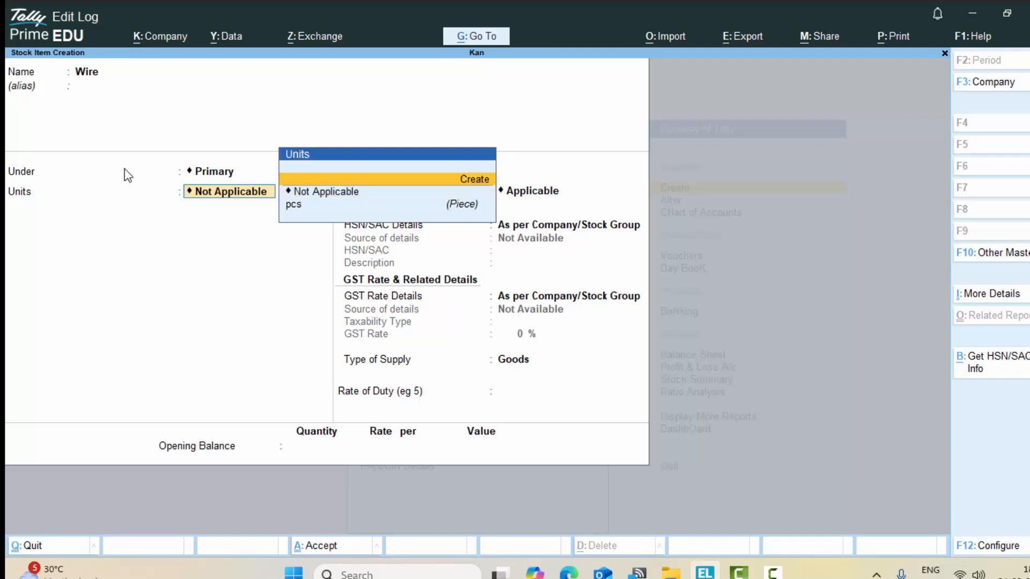
key(Return)
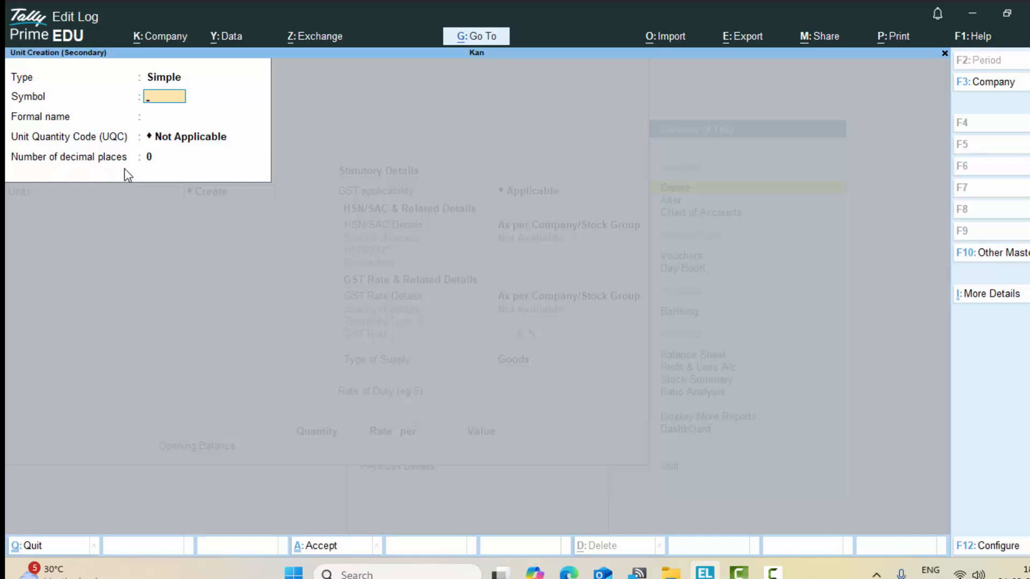
Step: Give the new unit the symbol mtr and formal name Meter
text(metre)
key(Return)
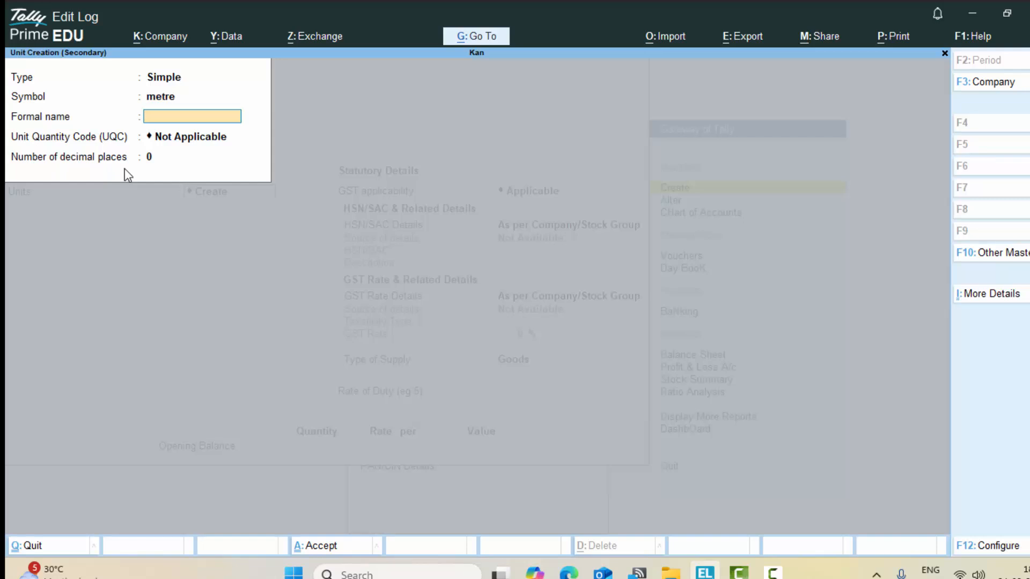
key(BackSpace)
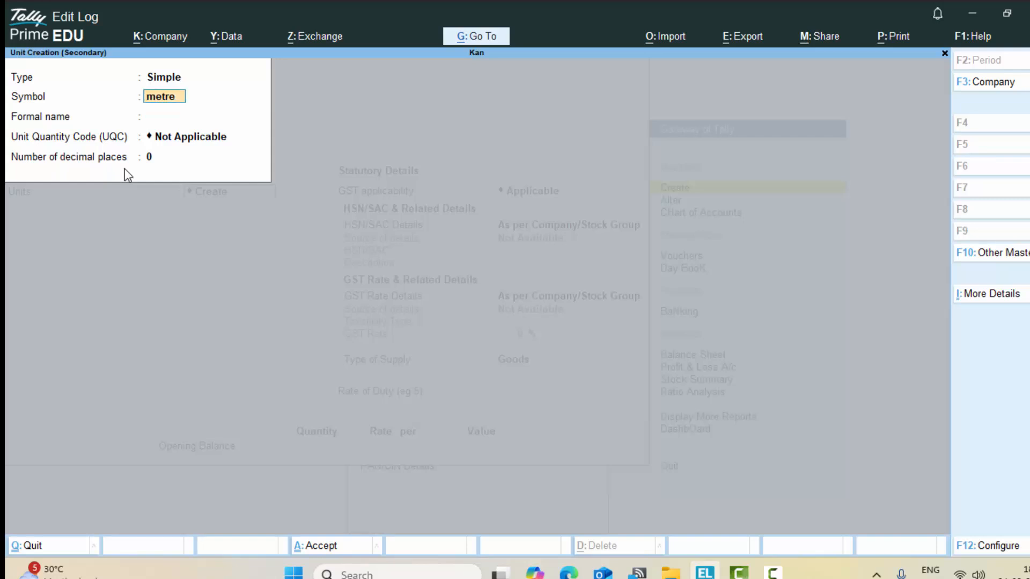
text(mt)
key(Return)
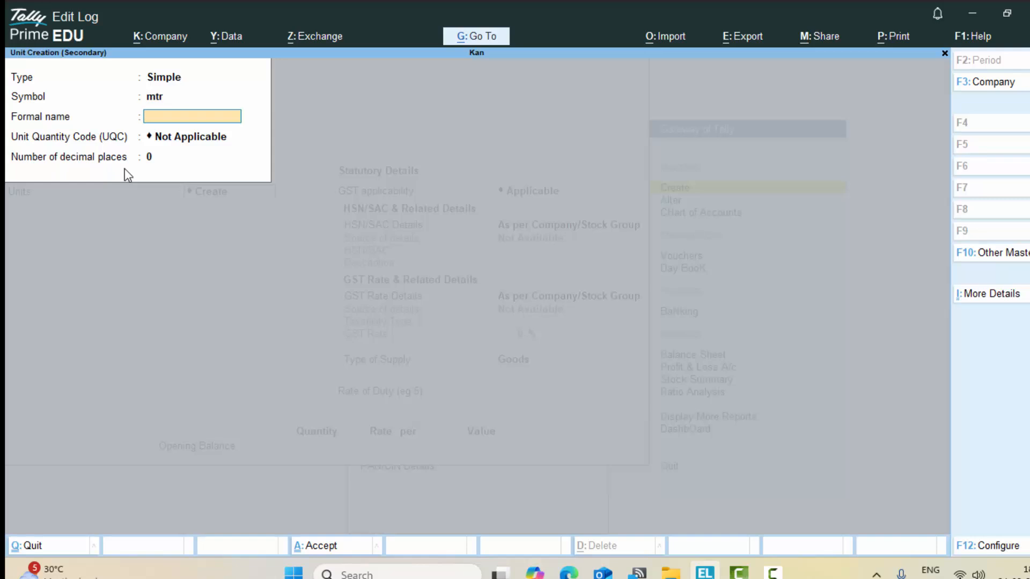
text(Meter)
key(Return)
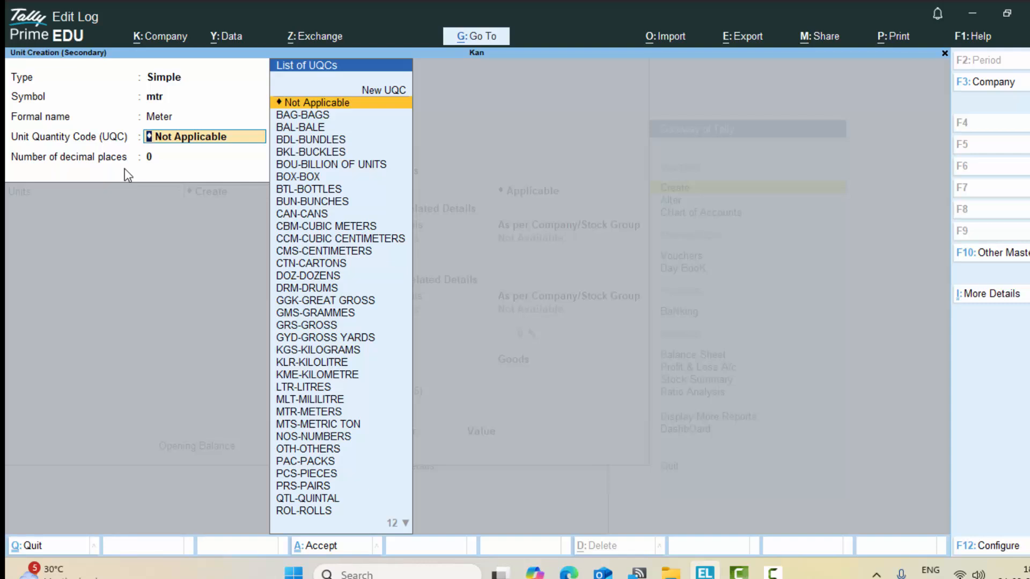
Step: Set UQC MTR-METERS with 3 decimals for mtr, then save Wire and leave the form
text(m)
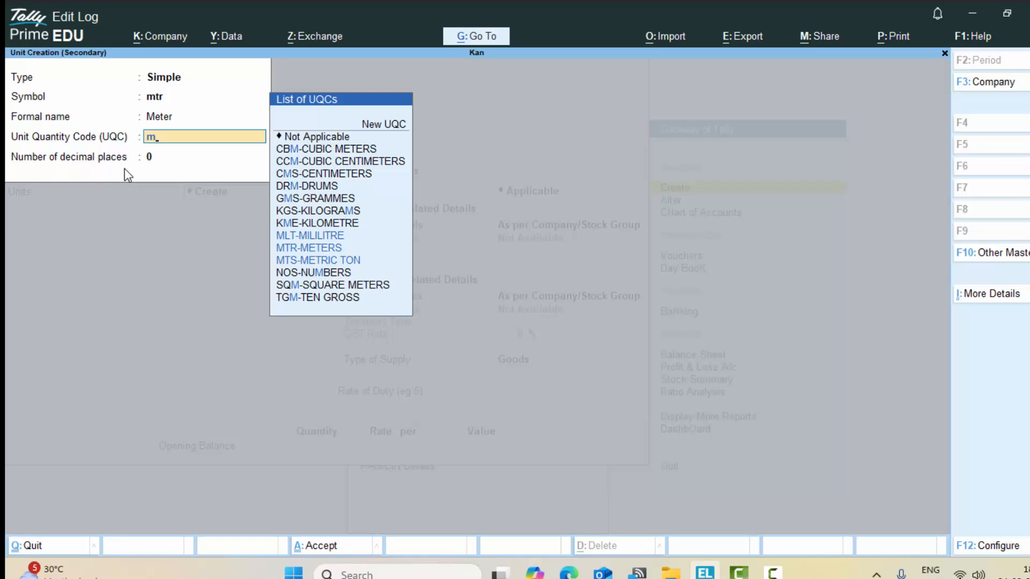
click(314, 249)
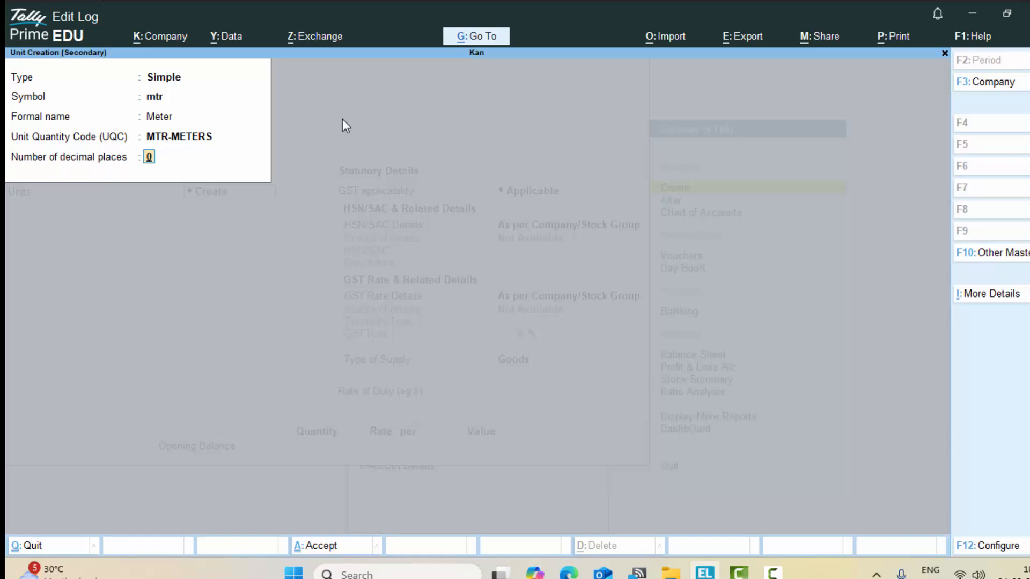
text(2)
key(shift+Tab)
text(3)
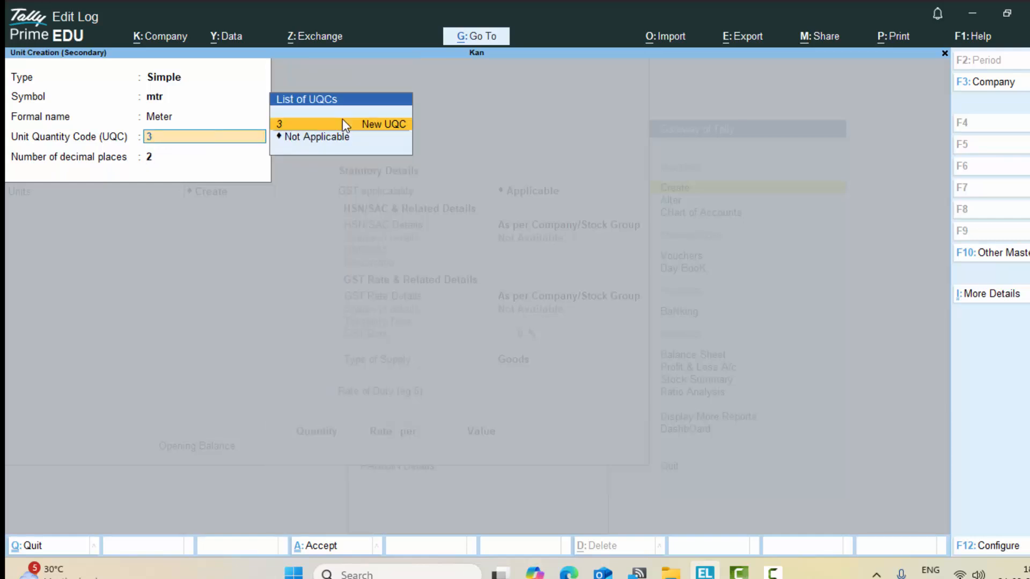
key(BackSpace)
text(m)
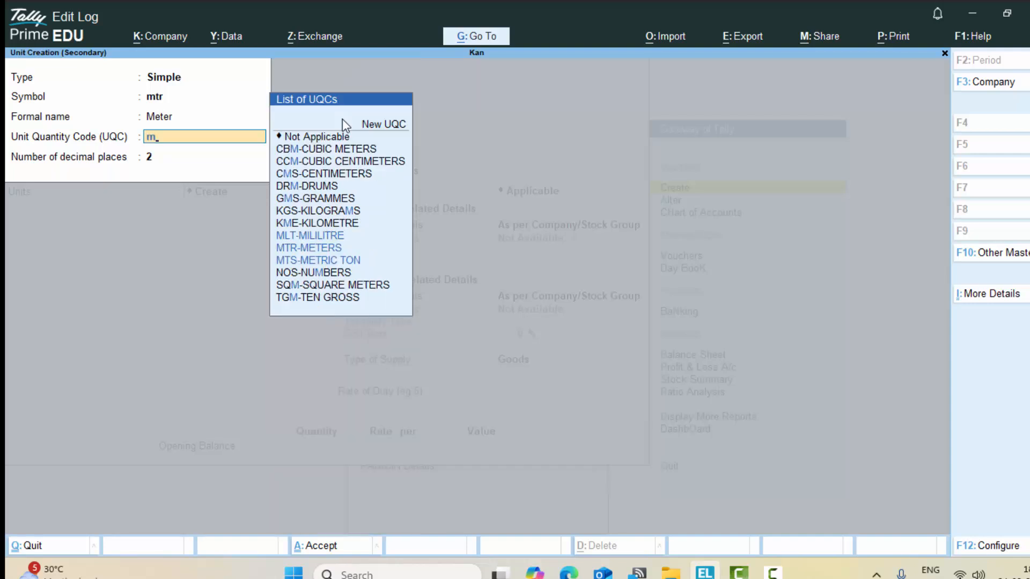
click(286, 252)
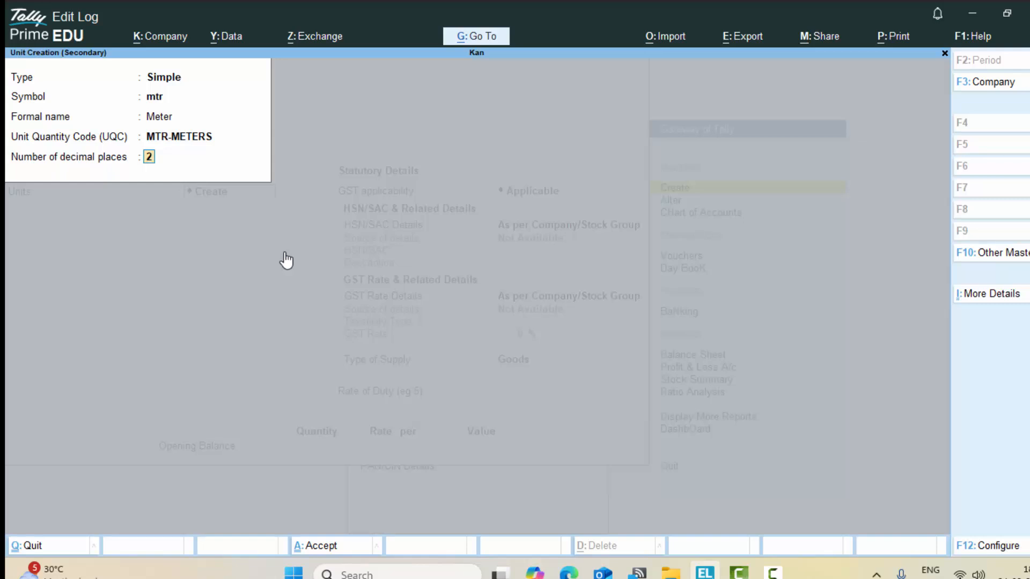
text(3)
key(Return)
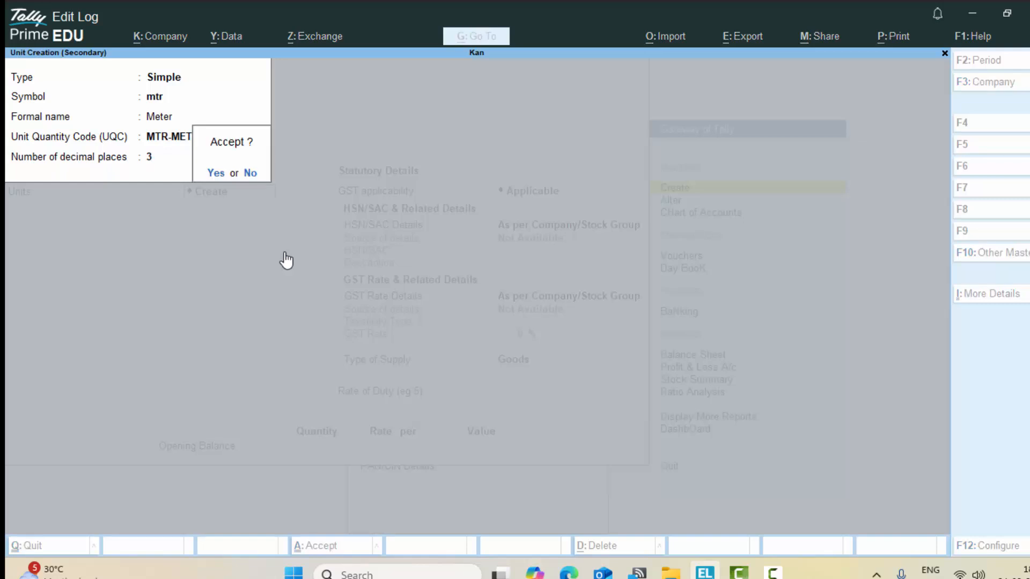
key(Return)
key(Return)
key(Return)
key(Return)
key(Return)
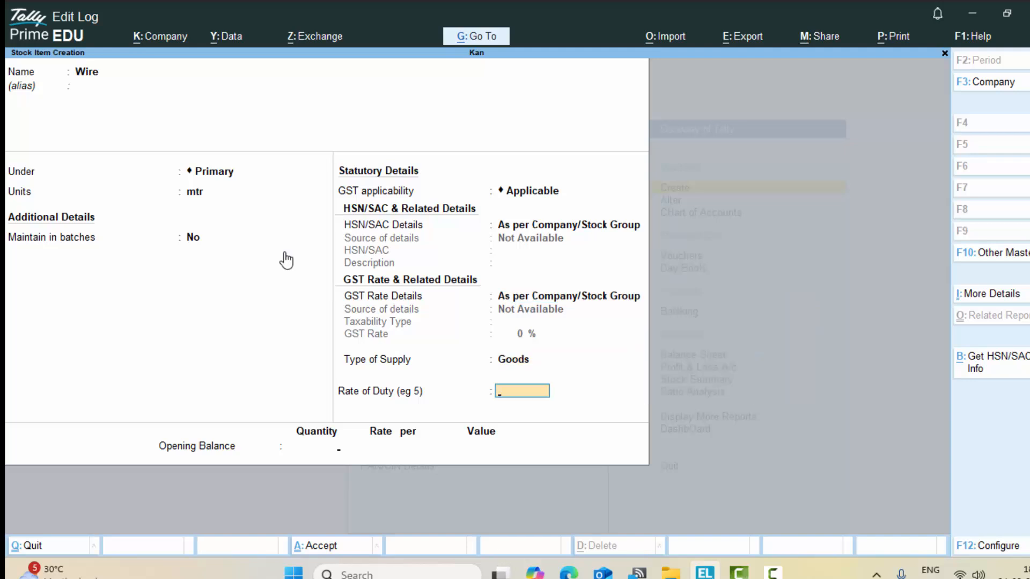
key(Return)
key(Return)
key(Return)
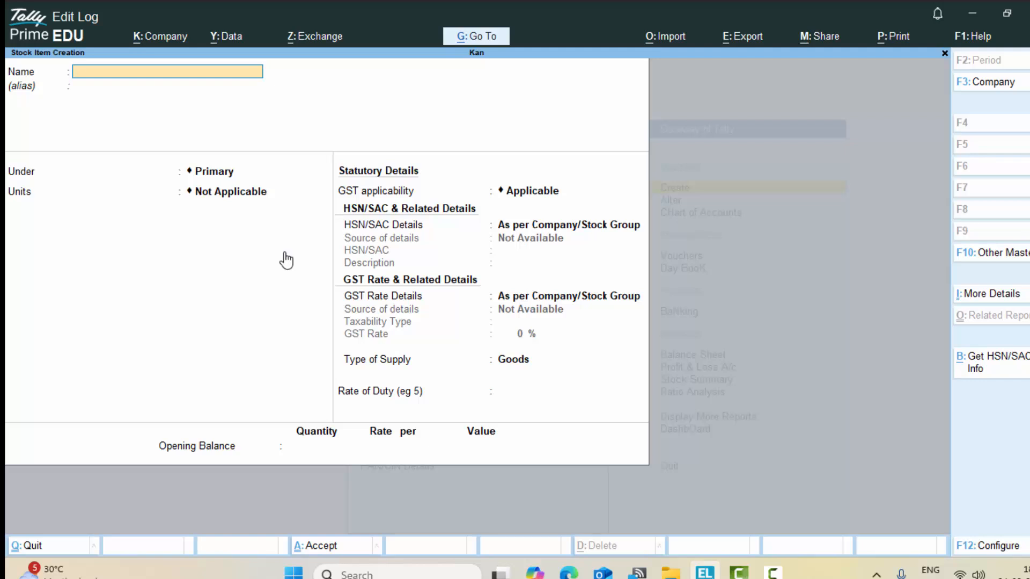
key(Escape)
Step: Quit item creation and start a purchase voucher with invoice number 5454 dated 1-May-25
key(y)
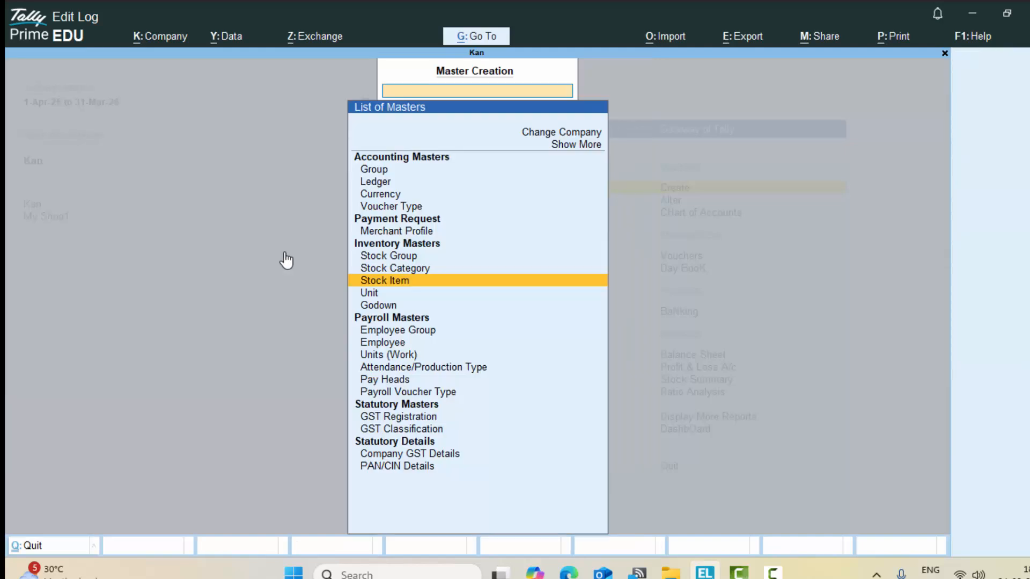
key(Escape)
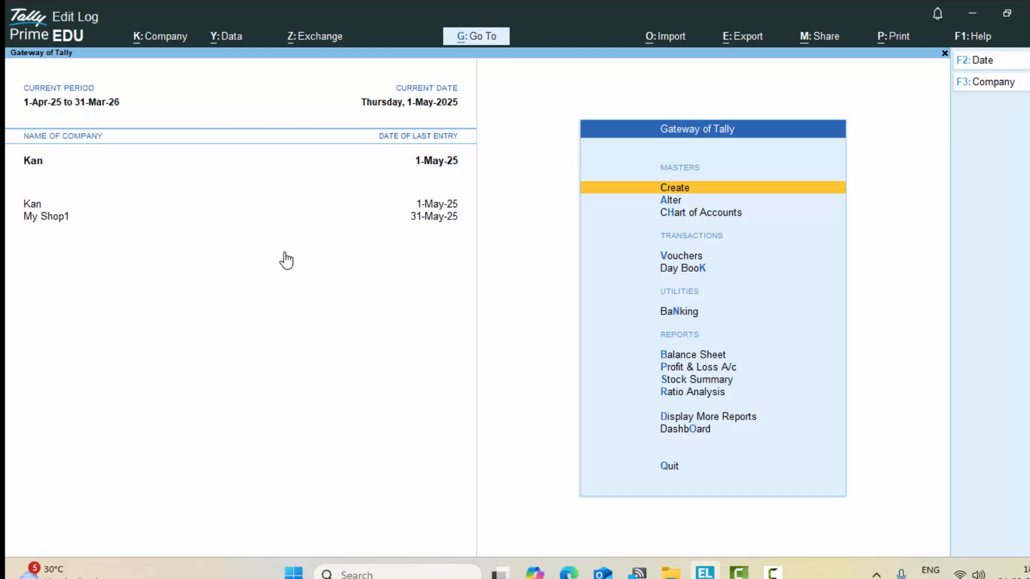
text(v)
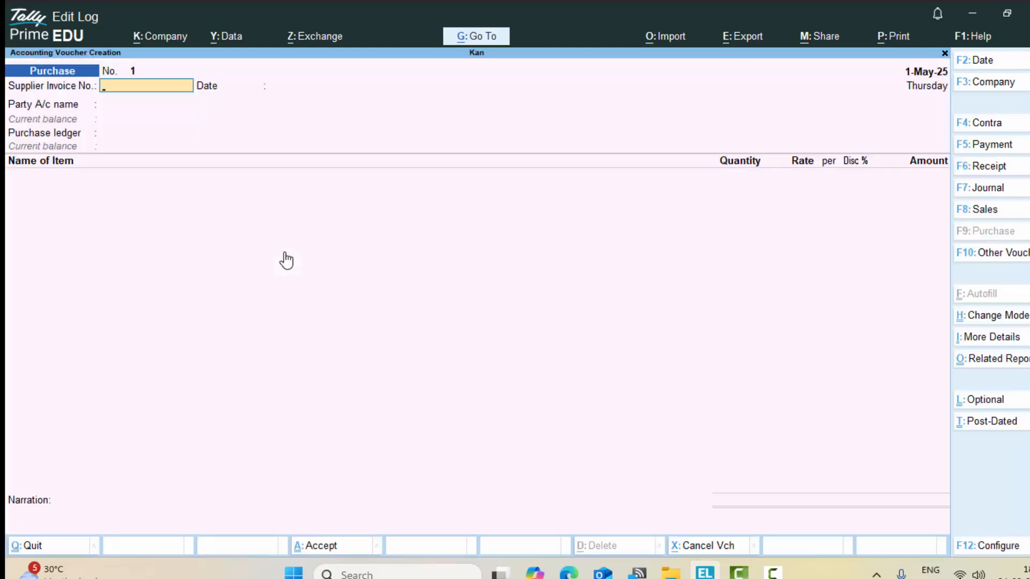
text(5454)
key(Return)
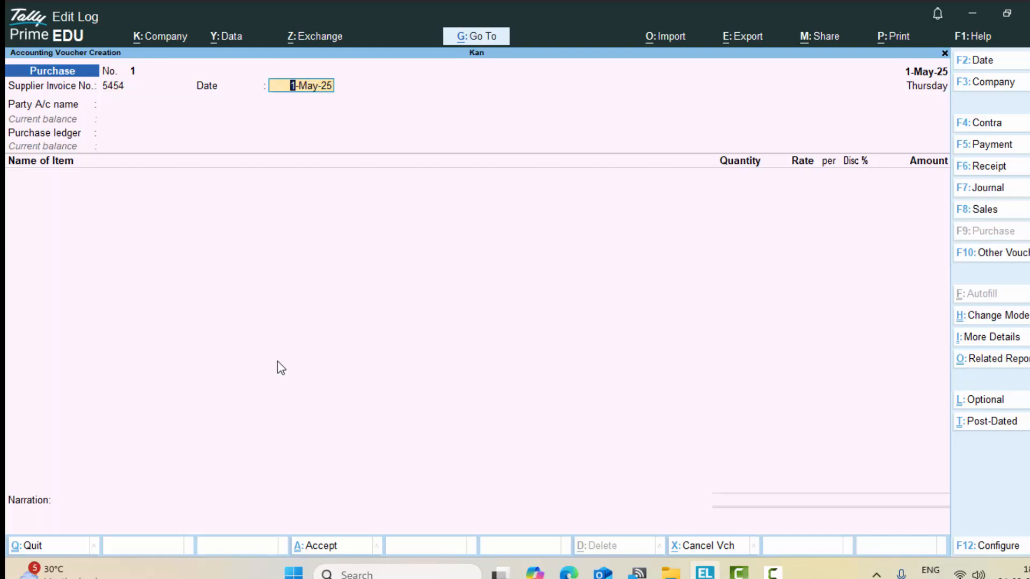
key(Return)
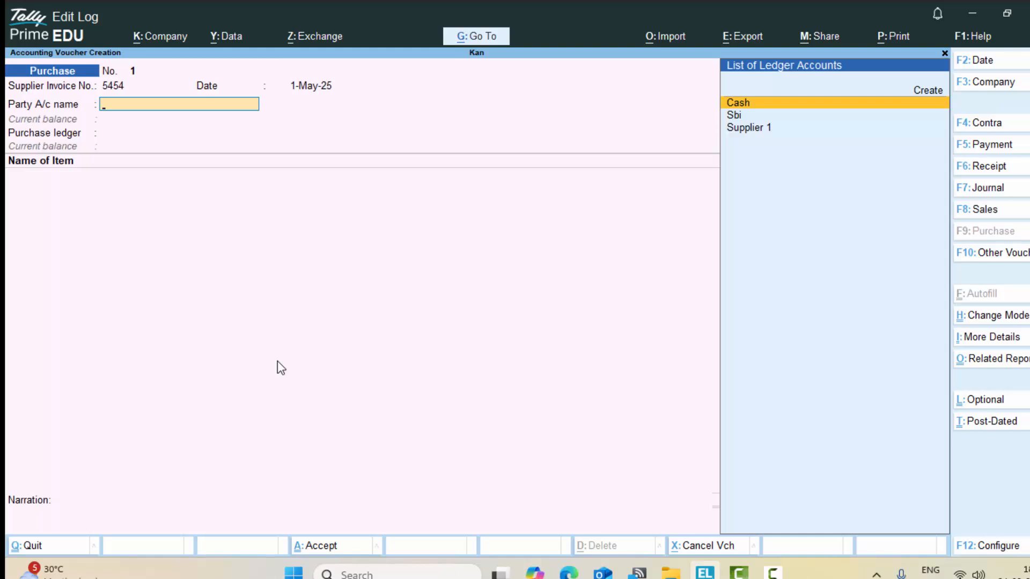
Step: Choose Supplier 1 as party, enter the GSTIN, and use Purchase A/c as ledger
key(Down)
key(Down)
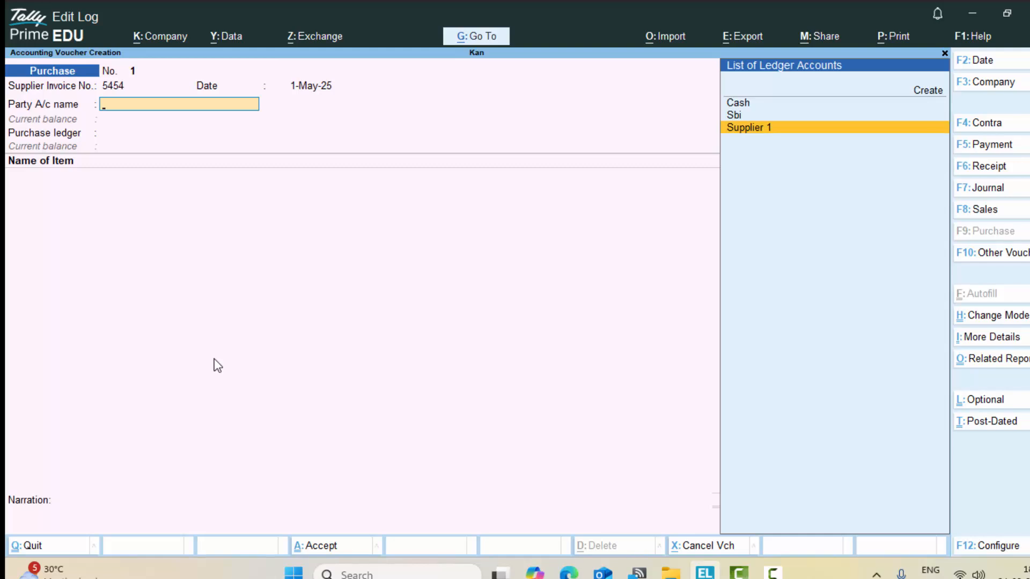
key(Return)
key(Return)
key(Return)
key(Return)
key(Return)
key(Return)
key(Return)
key(Return)
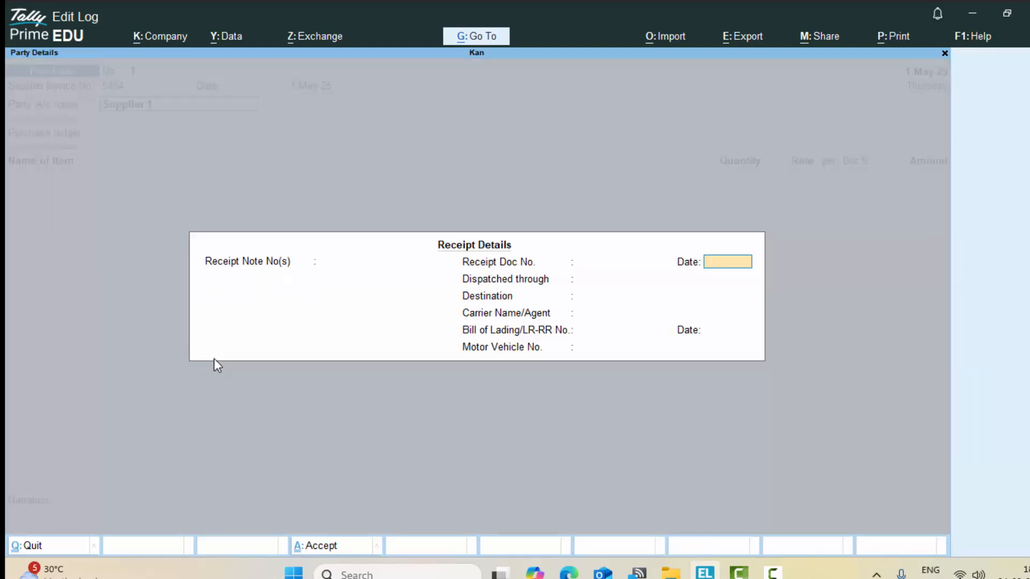
key(Return)
key(Return)
key(Return)
key(Return)
key(Return)
key(Return)
key(Return)
key(Return)
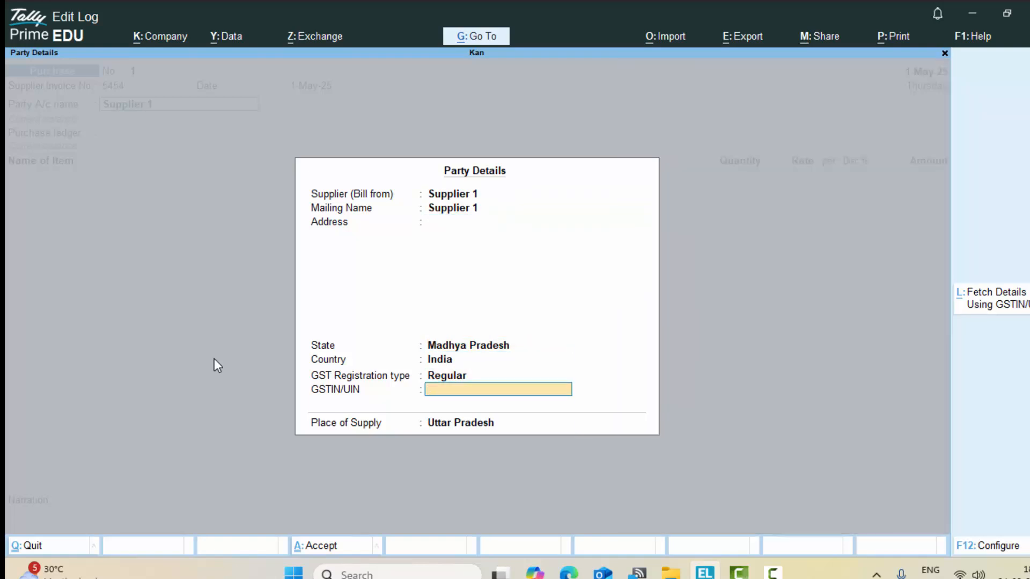
text(JBHBHBHB)
key(Return)
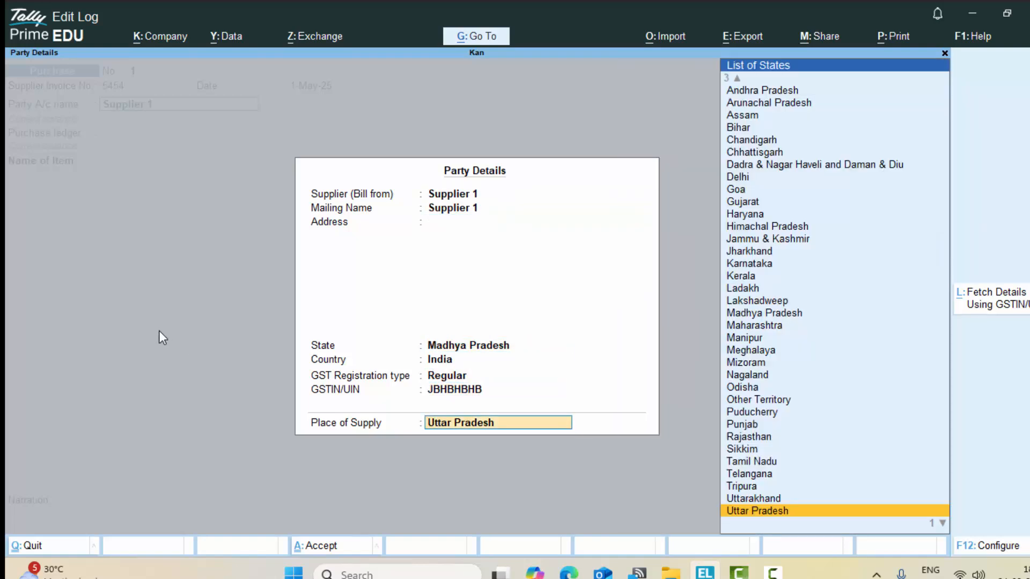
key(Return)
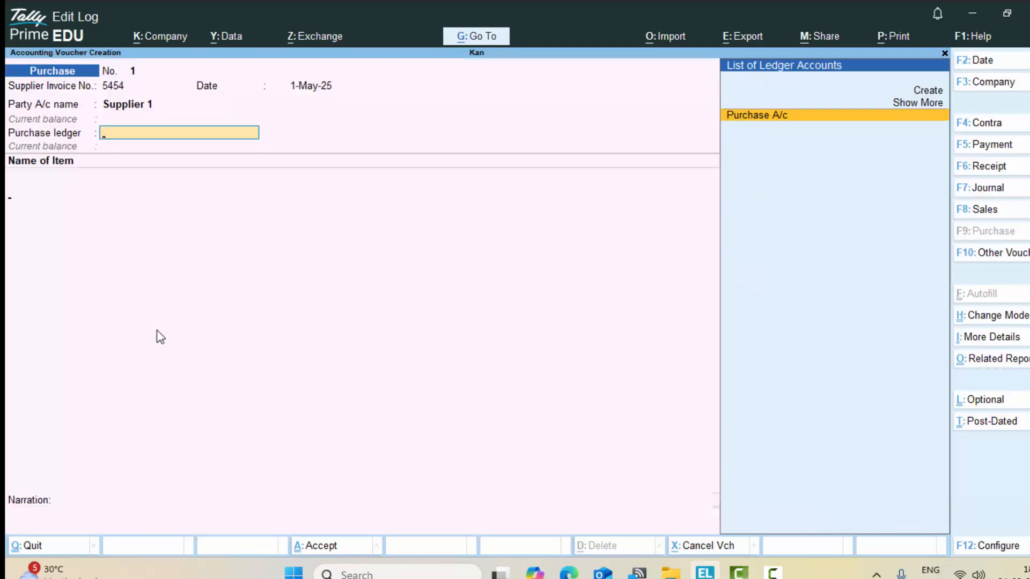
key(Return)
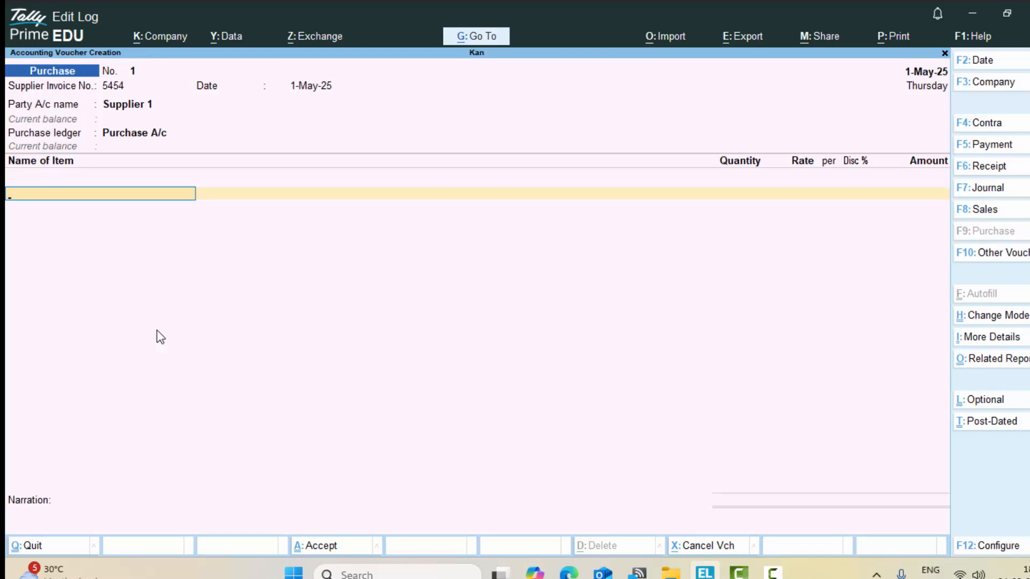
Step: Add Led to the voucher: 500 pcs at rate 30
text(L)
key(Return)
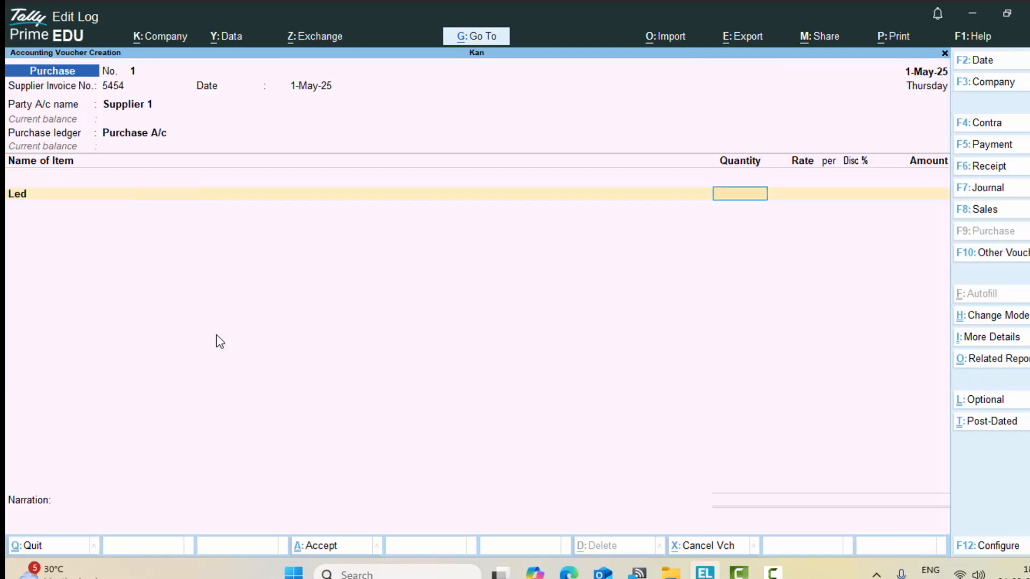
text(500)
key(Return)
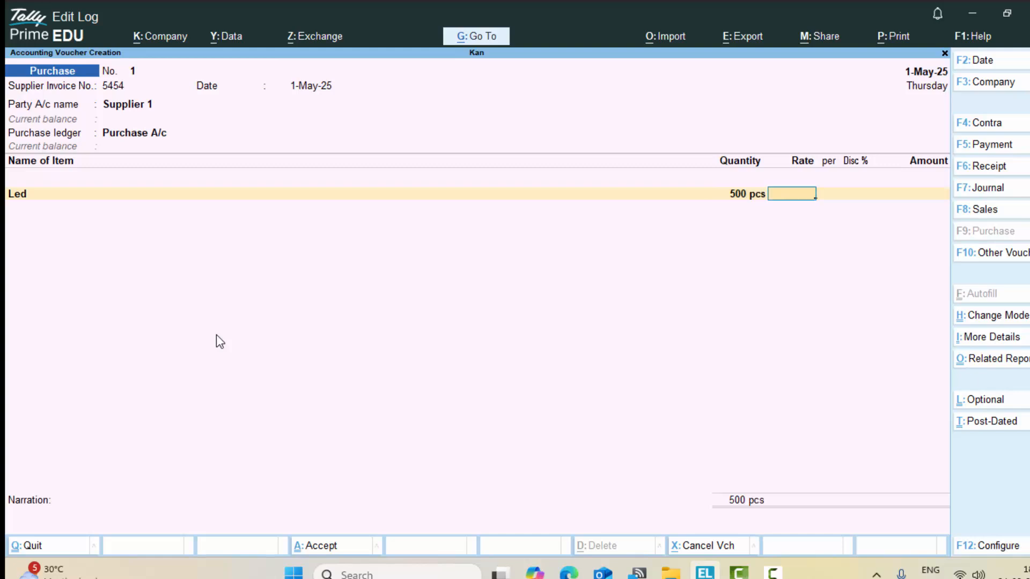
text(30)
key(Return)
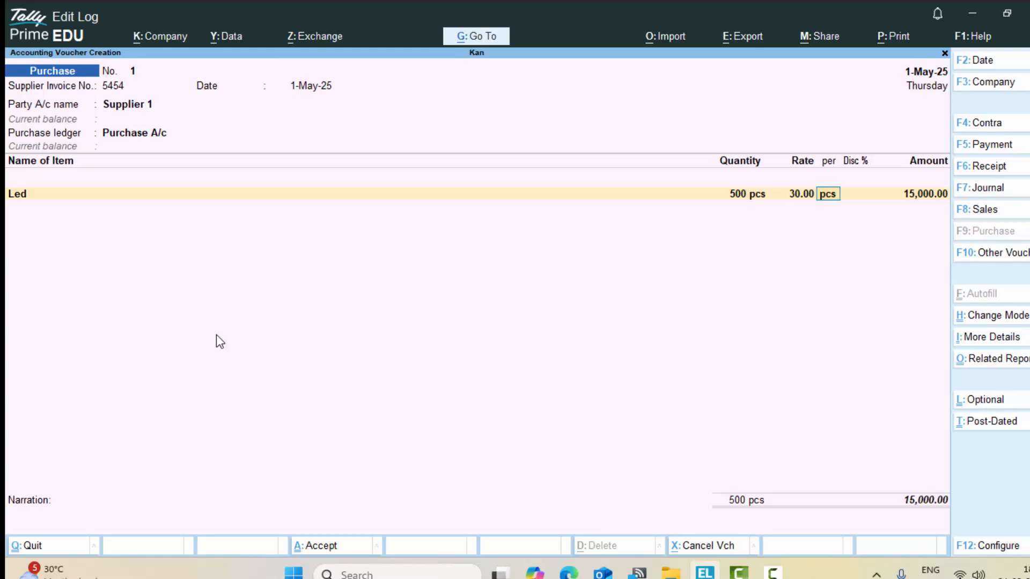
key(Return)
key(Return)
key(Return)
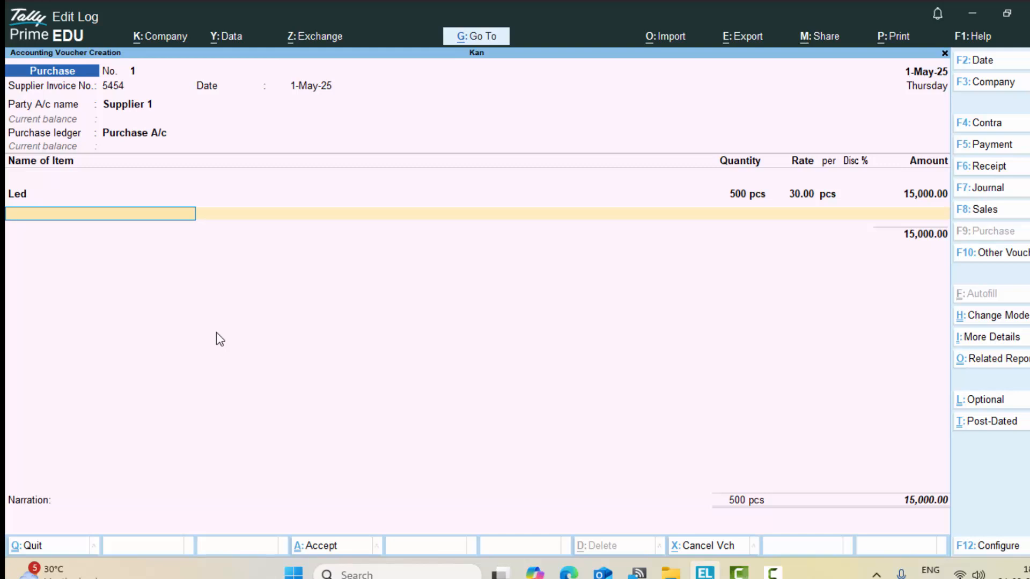
Step: Add Box to the voucher: 200 pcs at rate 40
text(B)
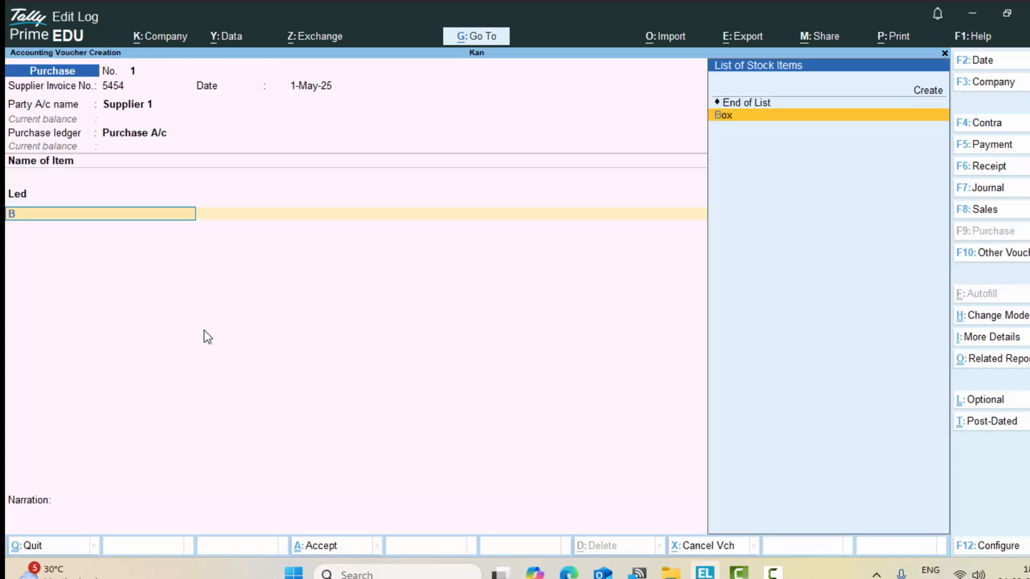
key(Return)
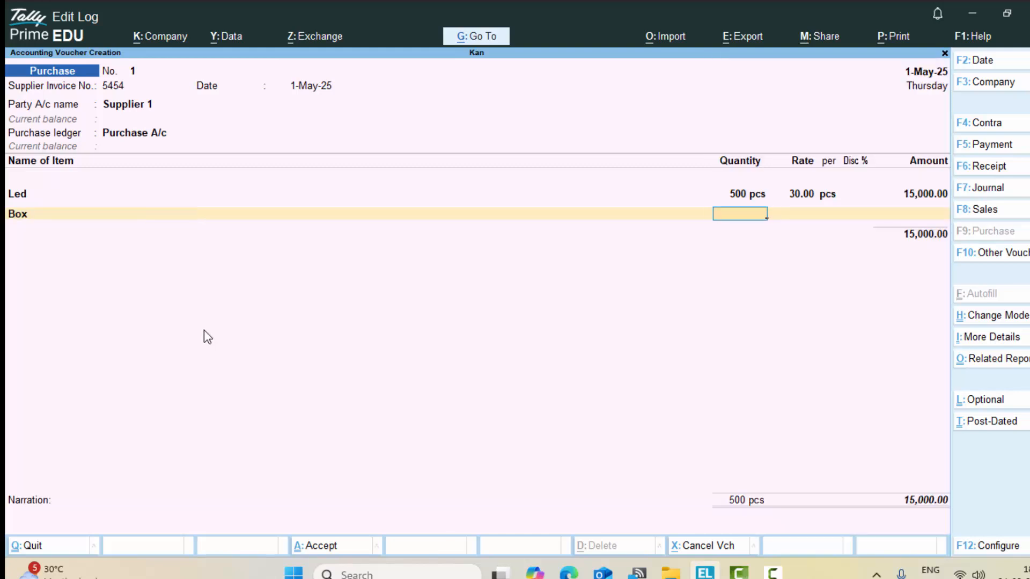
text(200)
key(Return)
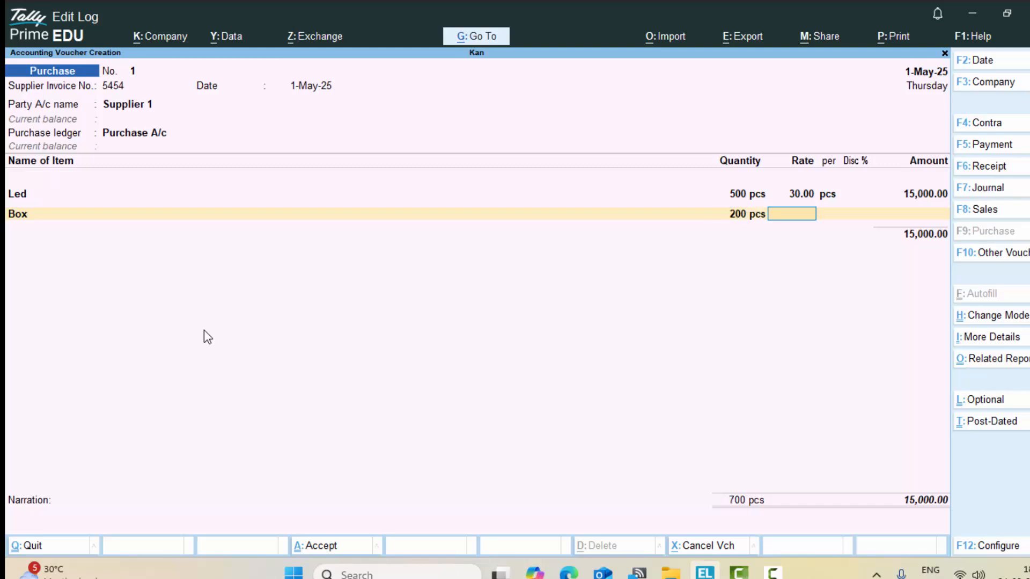
text(40)
key(Return)
key(Return)
key(Return)
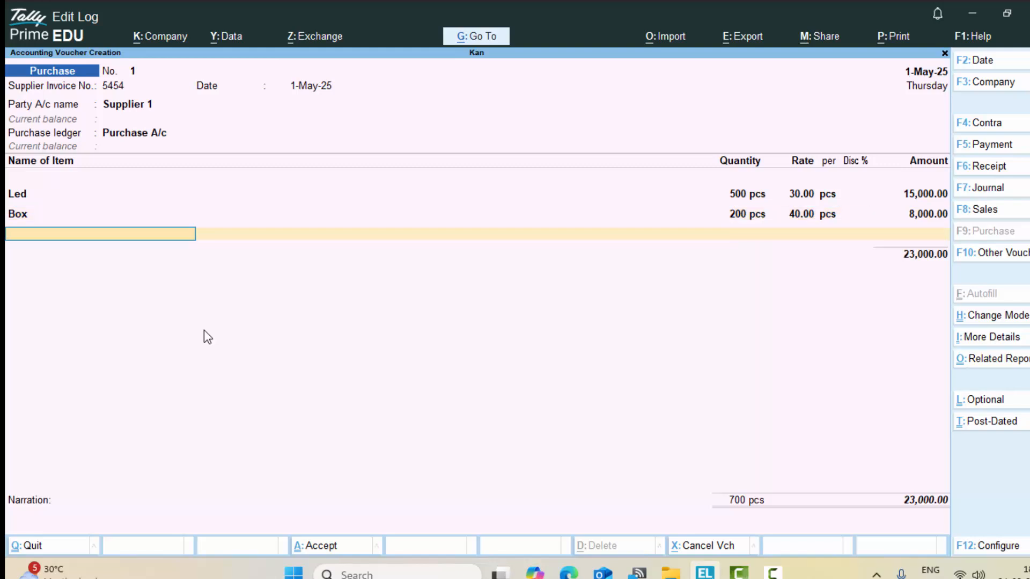
Step: Add Wire at 400 mtr and rate 1, leaving the next item row blank
text(W)
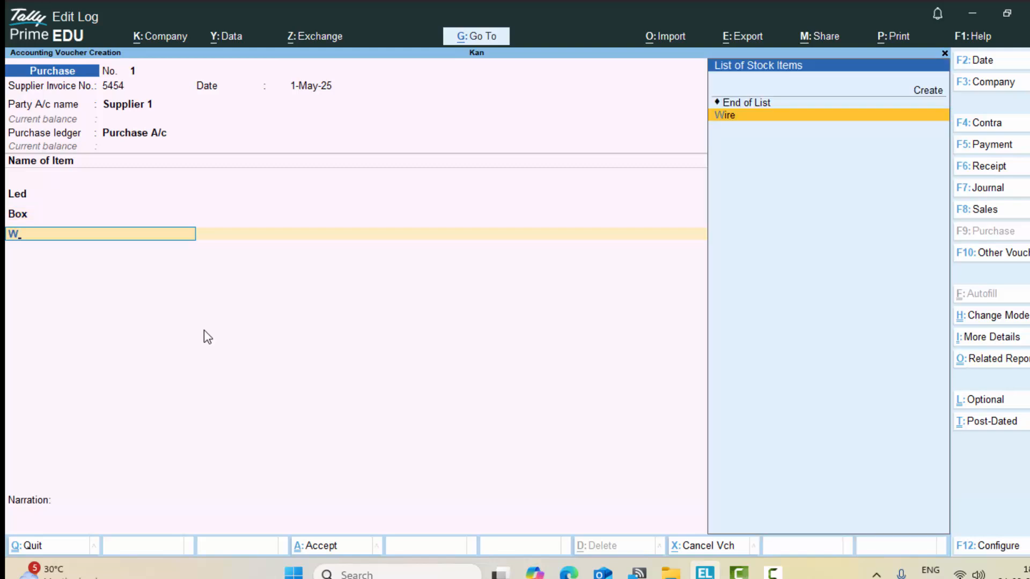
key(Return)
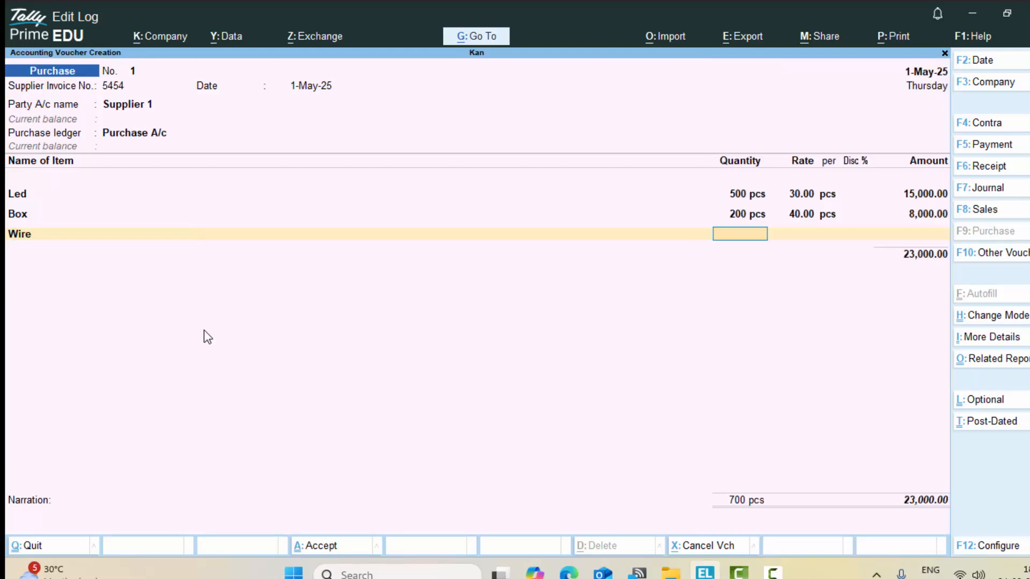
text(400)
key(Return)
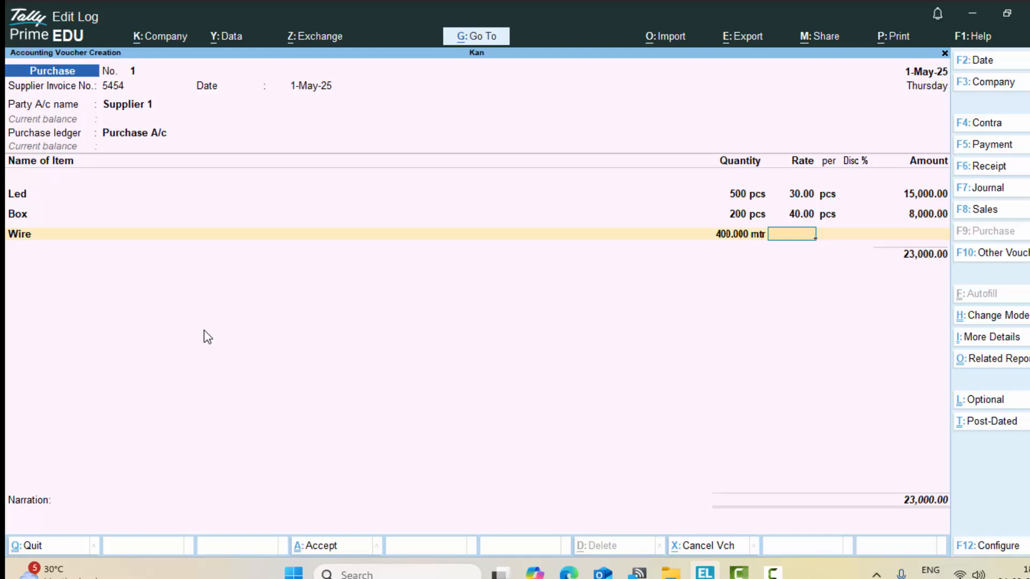
text(1)
key(Return)
key(Return)
key(Return)
key(Return)
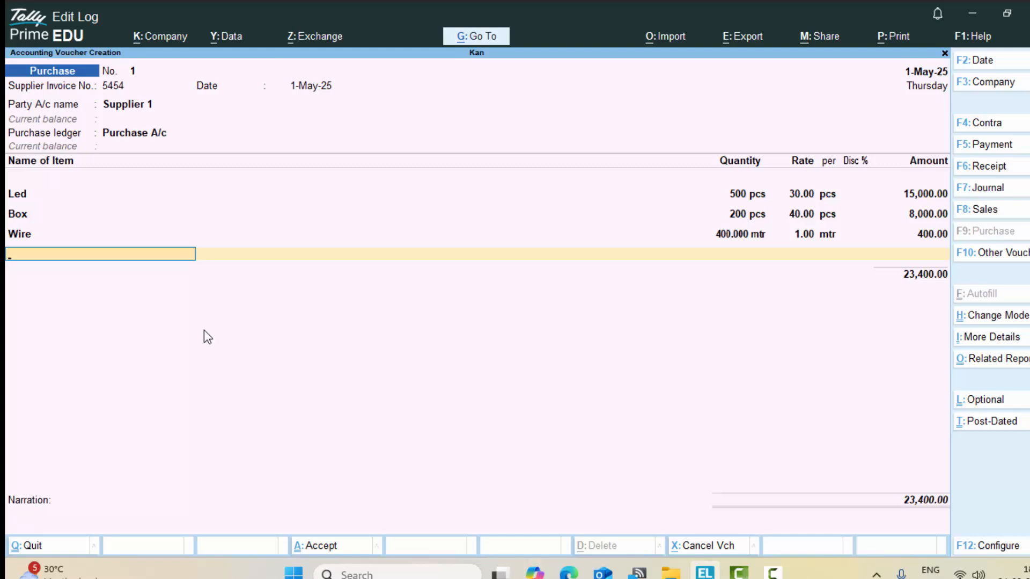
key(Return)
Step: Save the 23,400.00 purchase against new bill reference 5454, then quit voucher entry
key(Return)
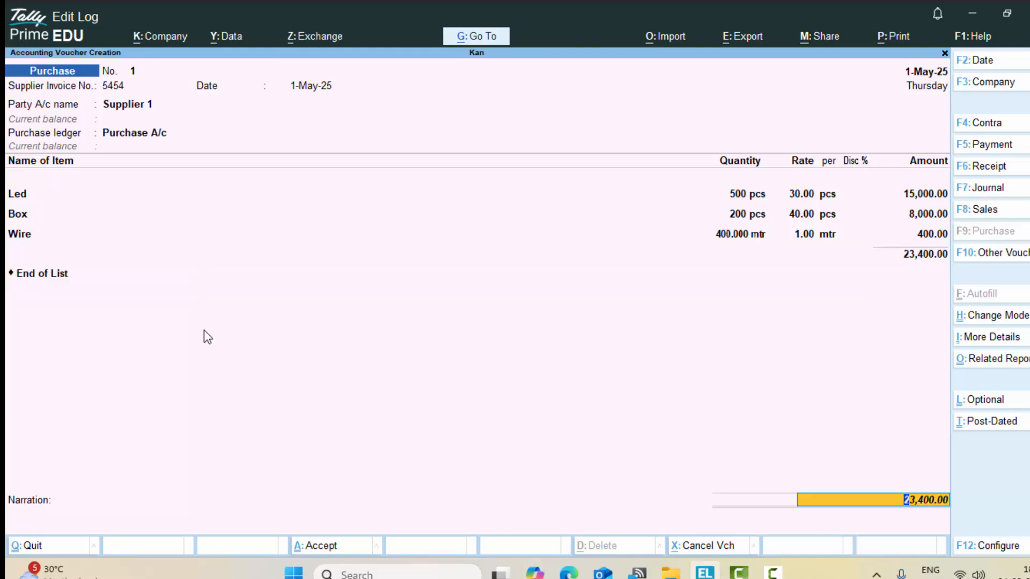
key(Return)
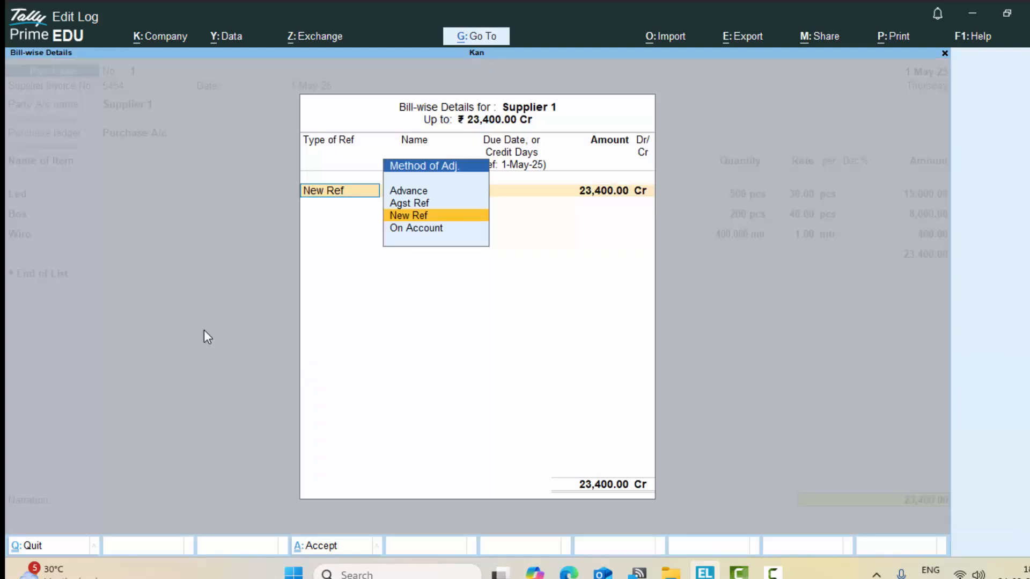
key(Return)
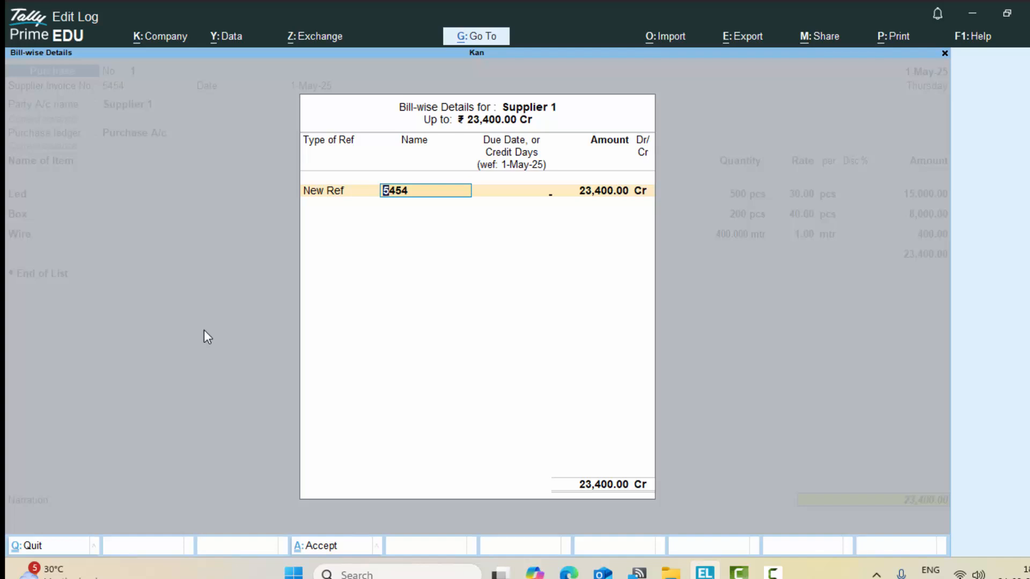
key(Return)
key(Return)
key(Return)
key(Return)
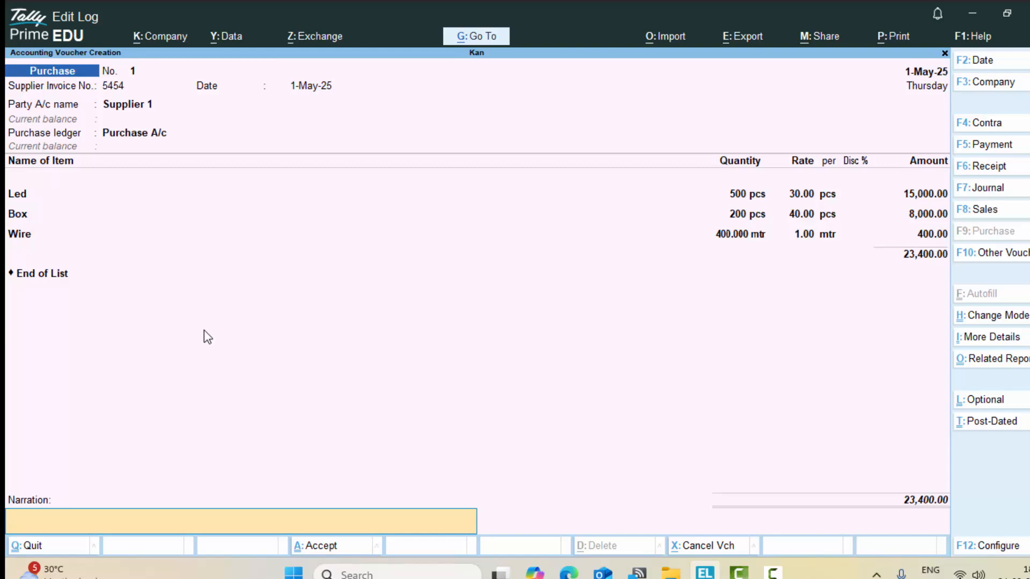
key(Return)
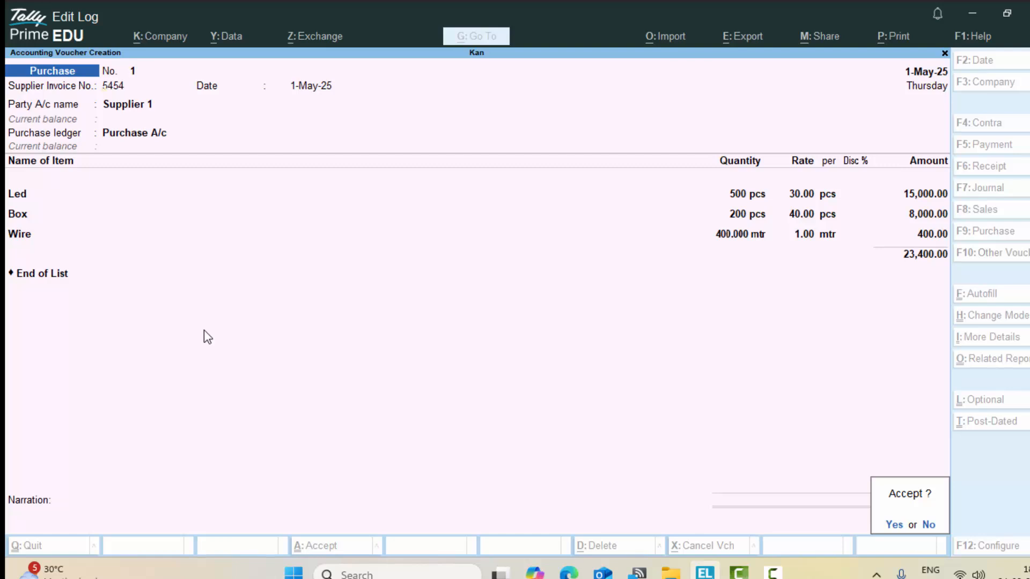
key(Return)
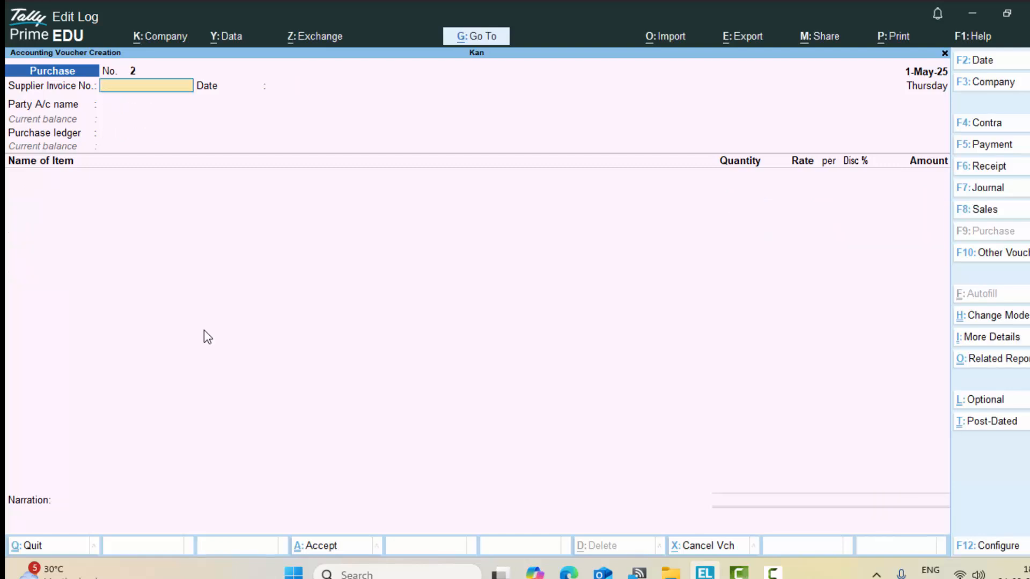
key(Escape)
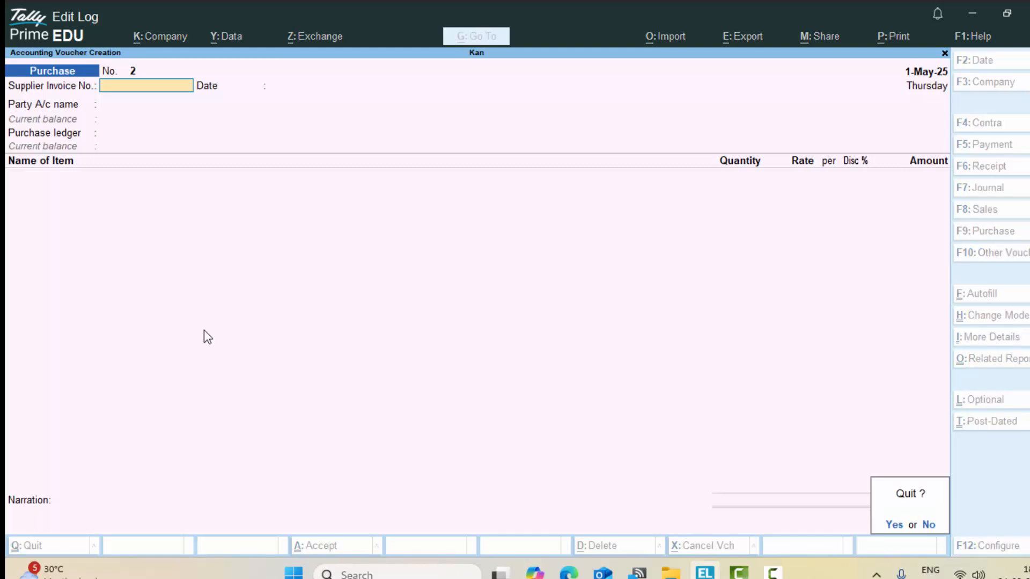
key(Return)
Step: Reopen the Supplier 1 purchase voucher from the Day Book
key(k)
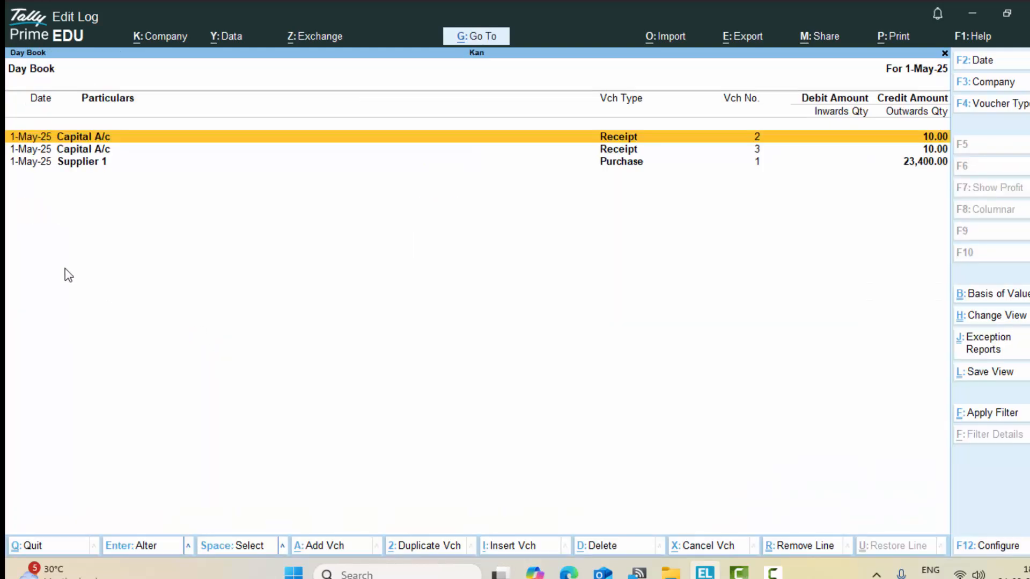
key(Down)
key(Down)
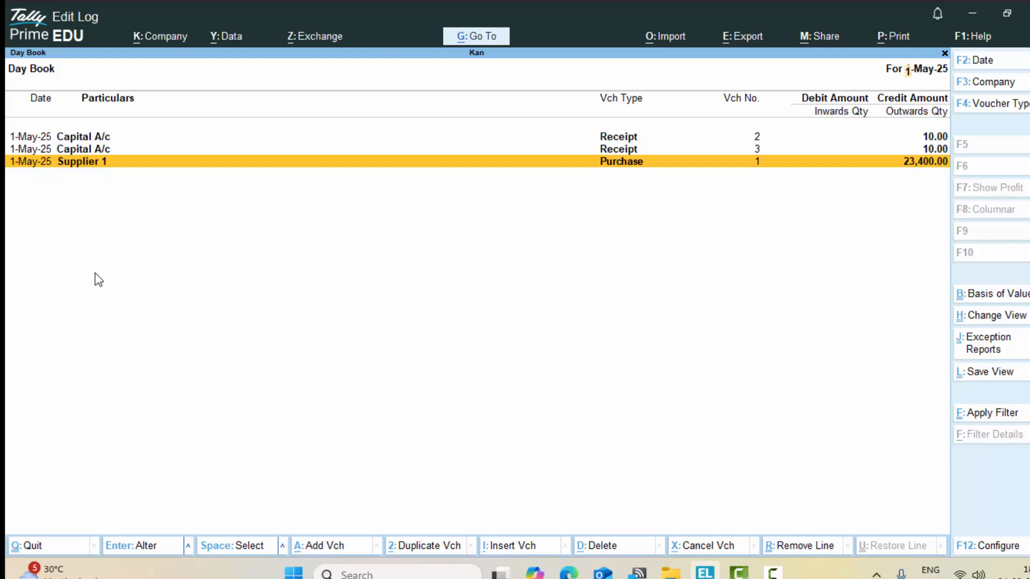
key(Return)
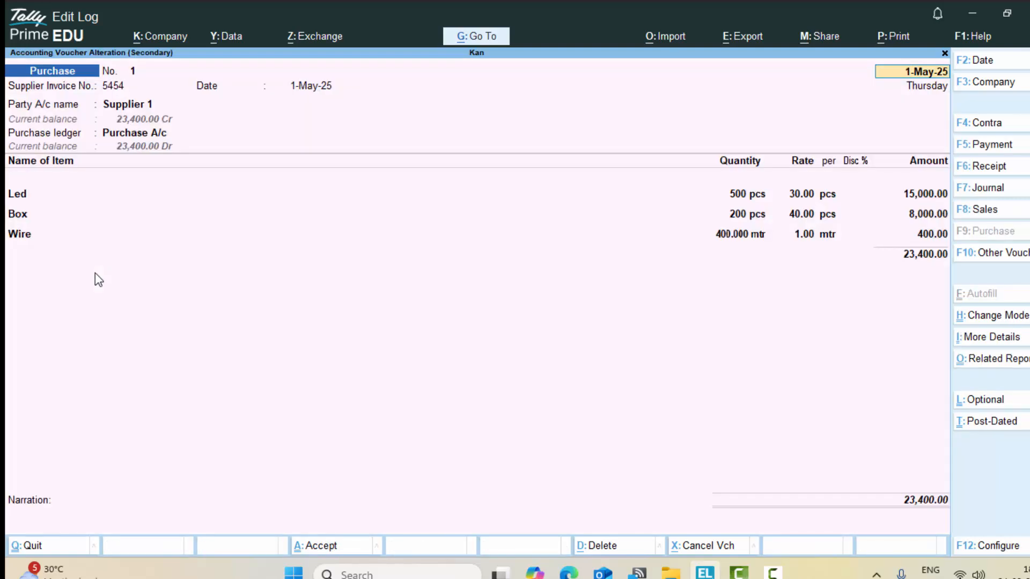
Step: Preview the voucher as a printed invoice, zoomed in, then return to the voucher
key(alt)
key(alt+p)
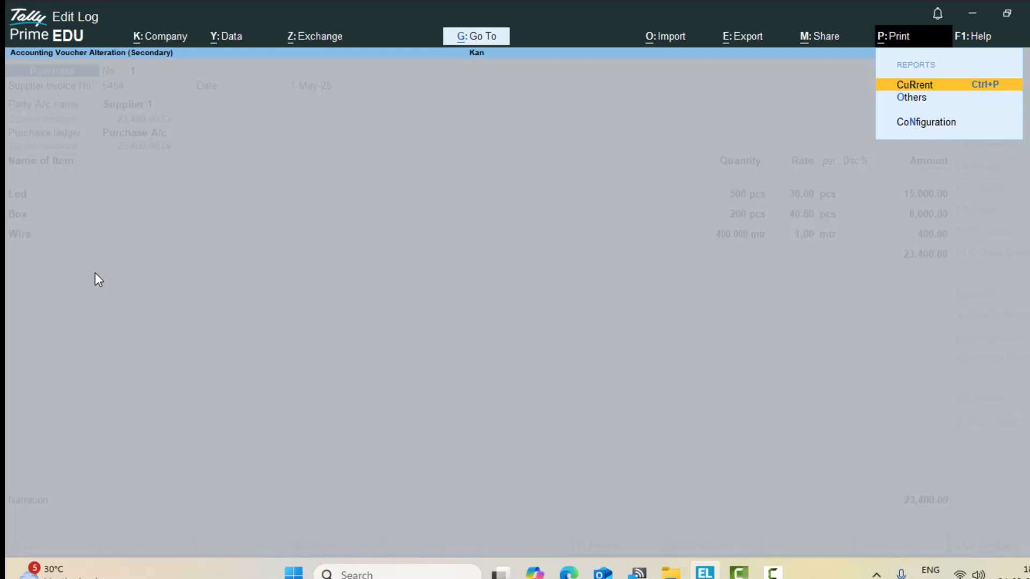
key(Return)
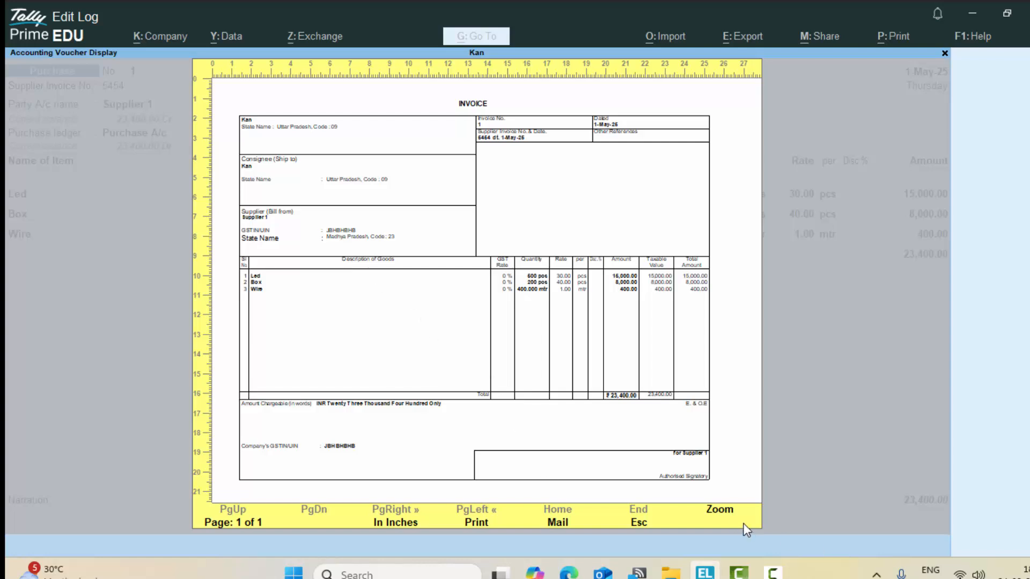
click(724, 508)
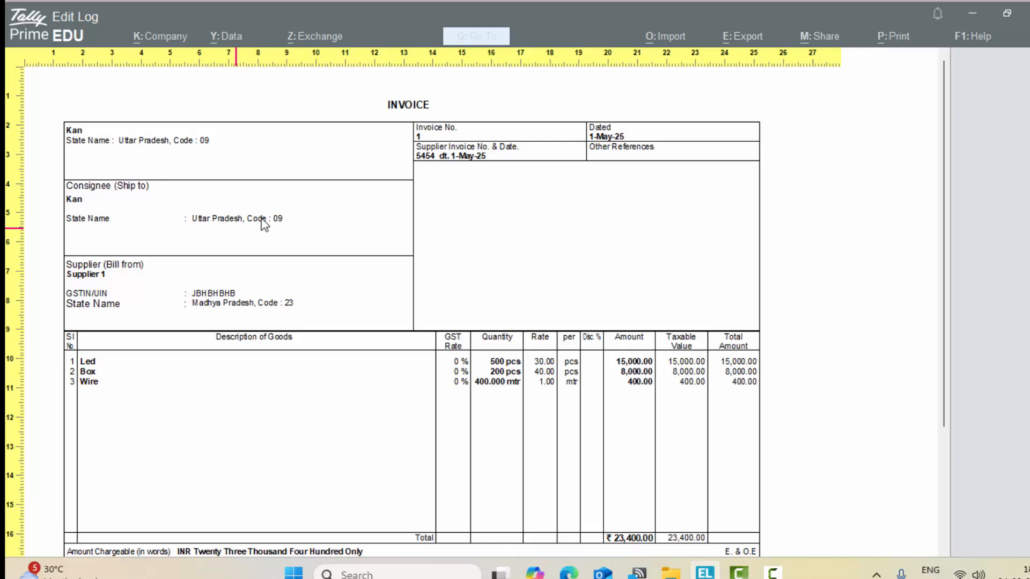
key(Escape)
key(Escape)
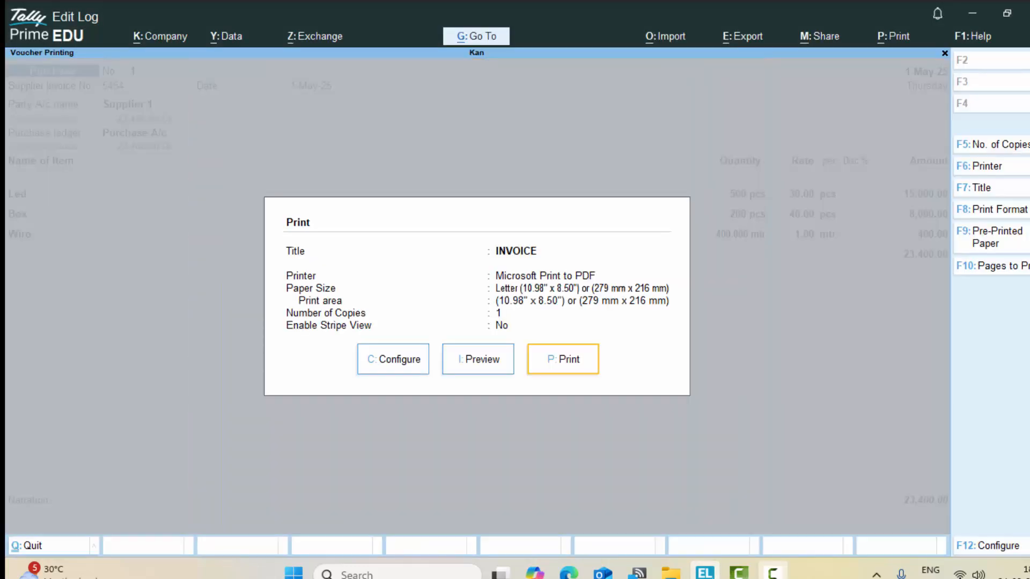
key(Escape)
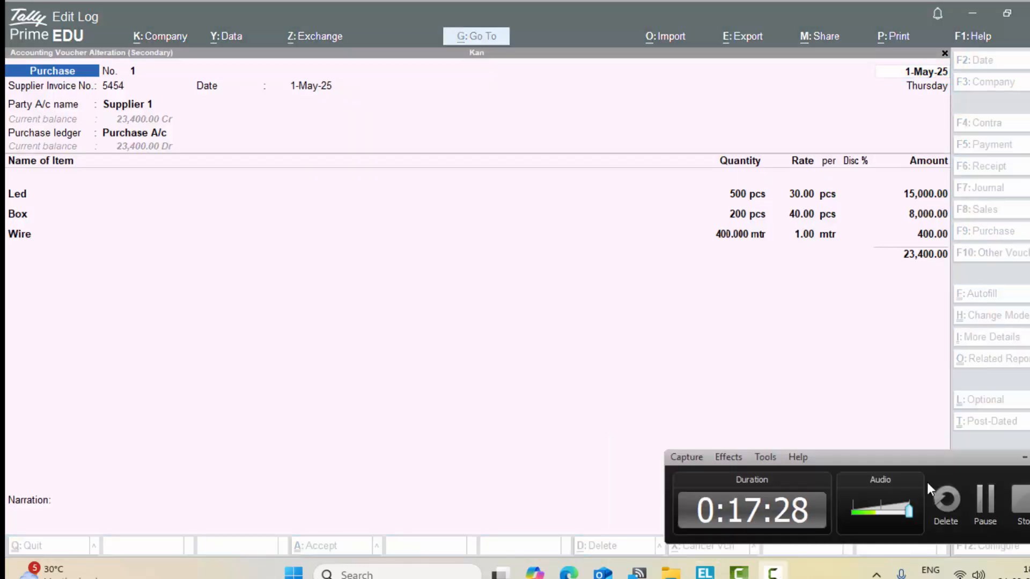